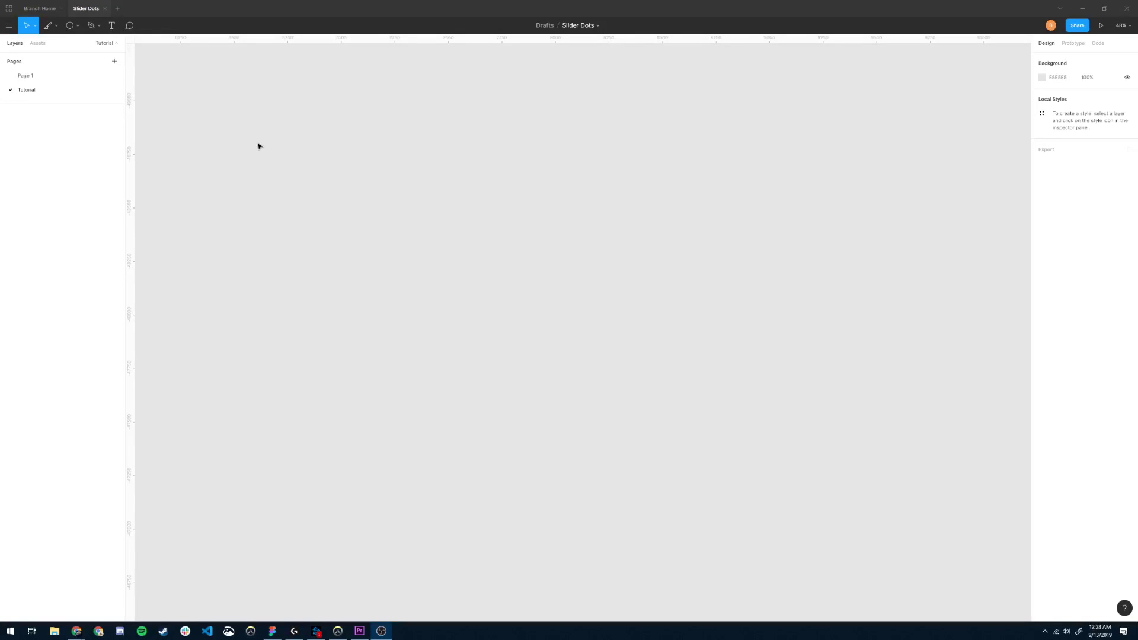
Find the Multiply plugin in the Figma plugin directory by searching 'muti'
left_click(9, 26)
mouse_move(56, 146)
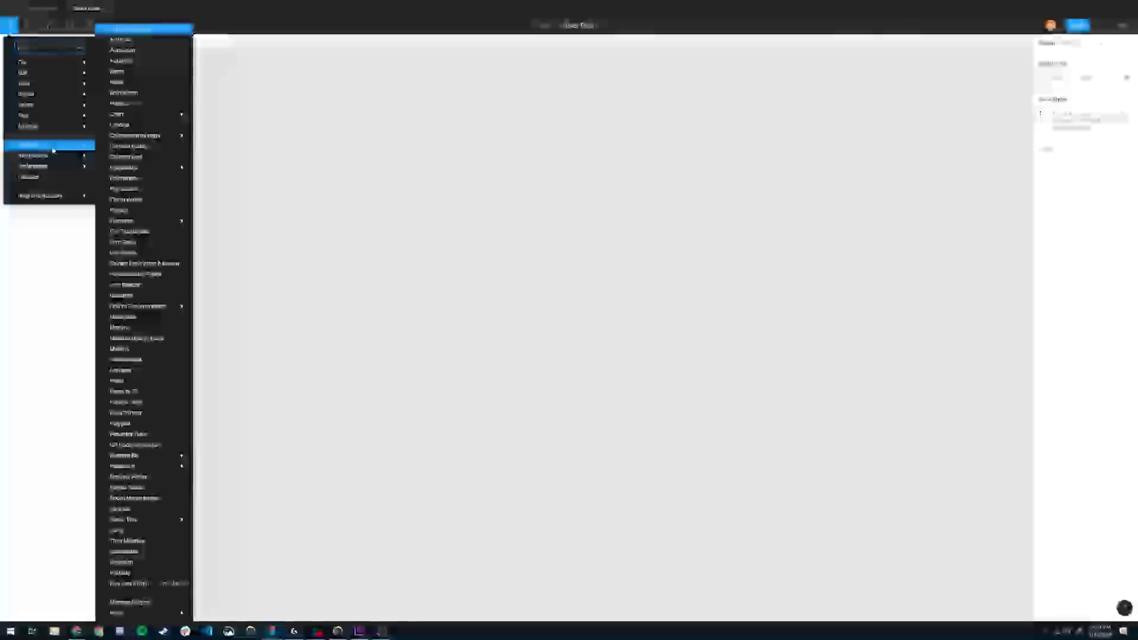
left_click(132, 602)
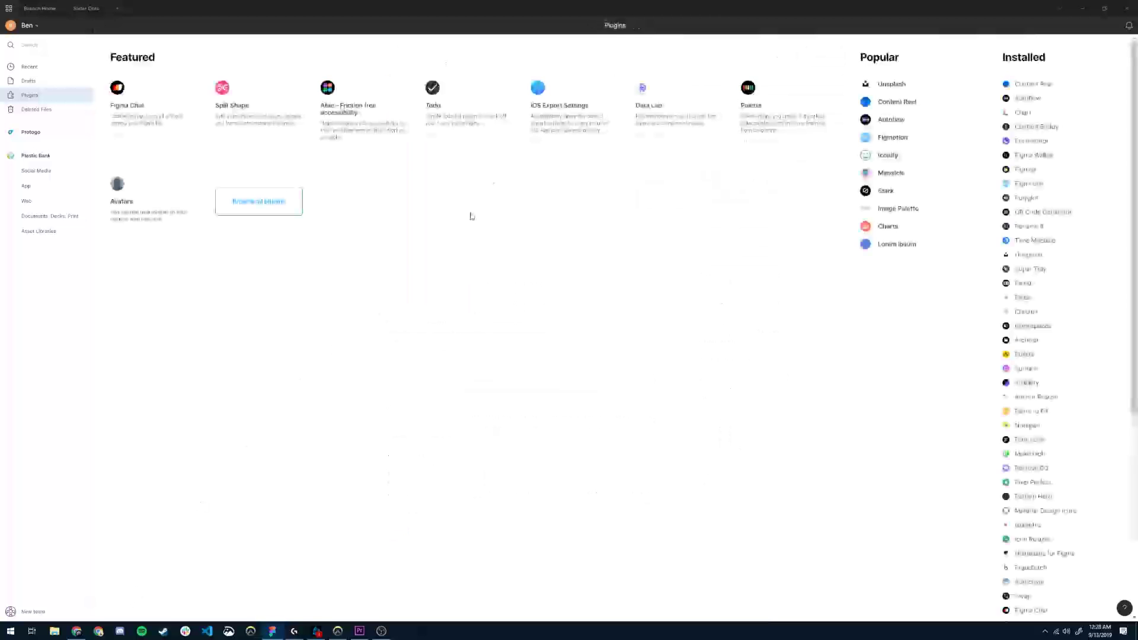
left_click(246, 202)
left_click(770, 68)
type("muti")
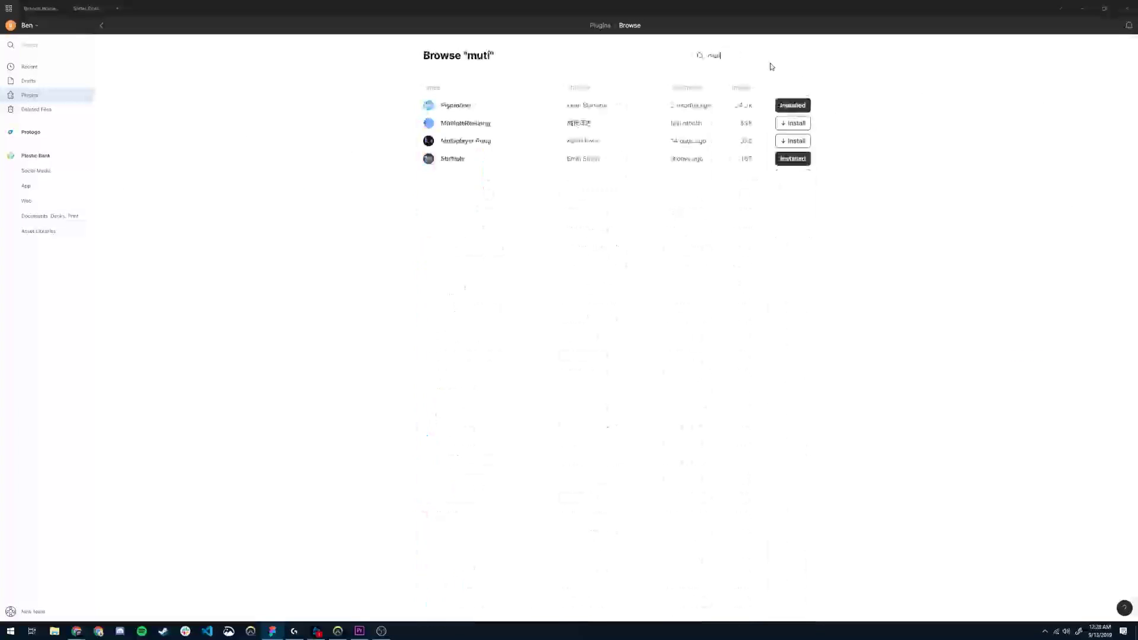
left_click(468, 160)
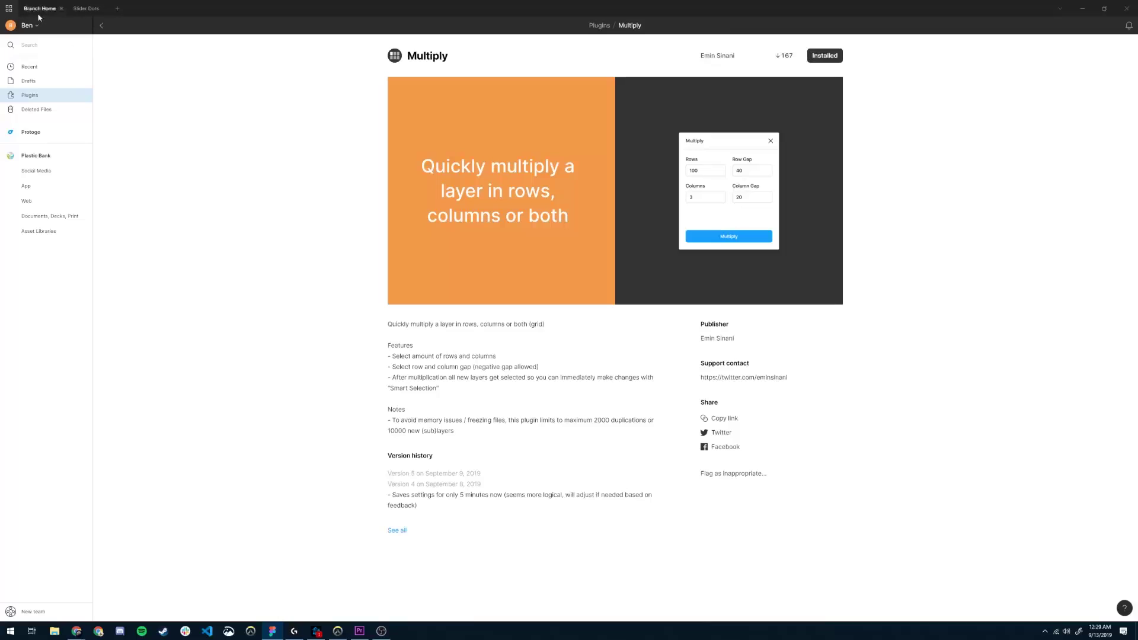
left_click(86, 9)
Draw a grey rectangle bar on the canvas and size it to 500×80
left_click(74, 28)
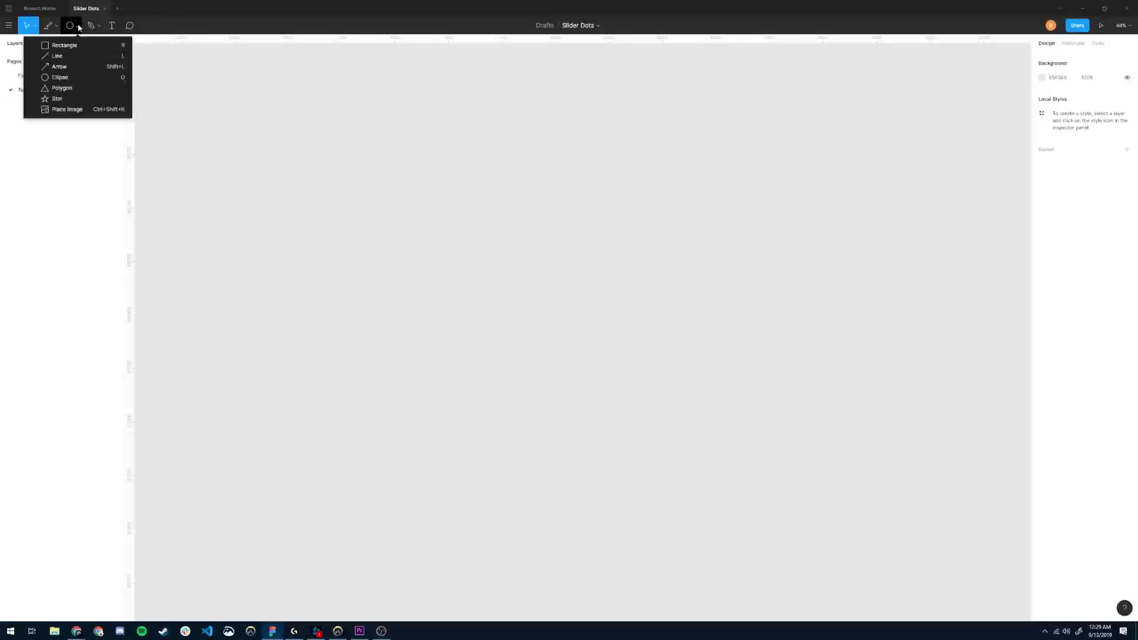
left_click(65, 45)
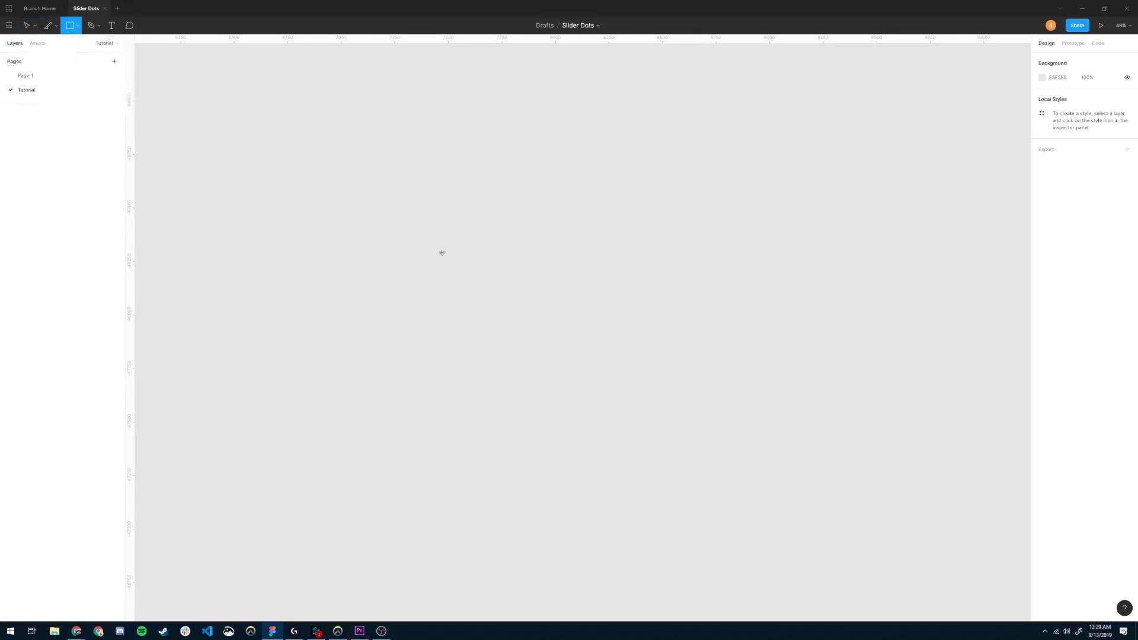
scroll(441, 251, "up", 2)
left_click_drag(379, 228, 702, 265)
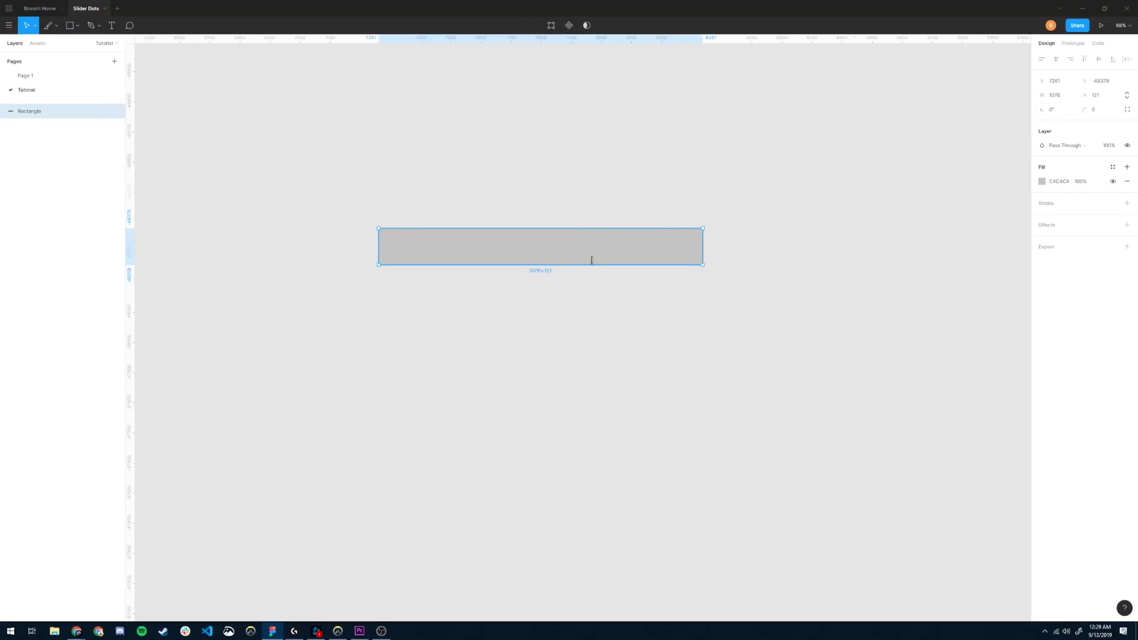
scroll(531, 271, "up", 4)
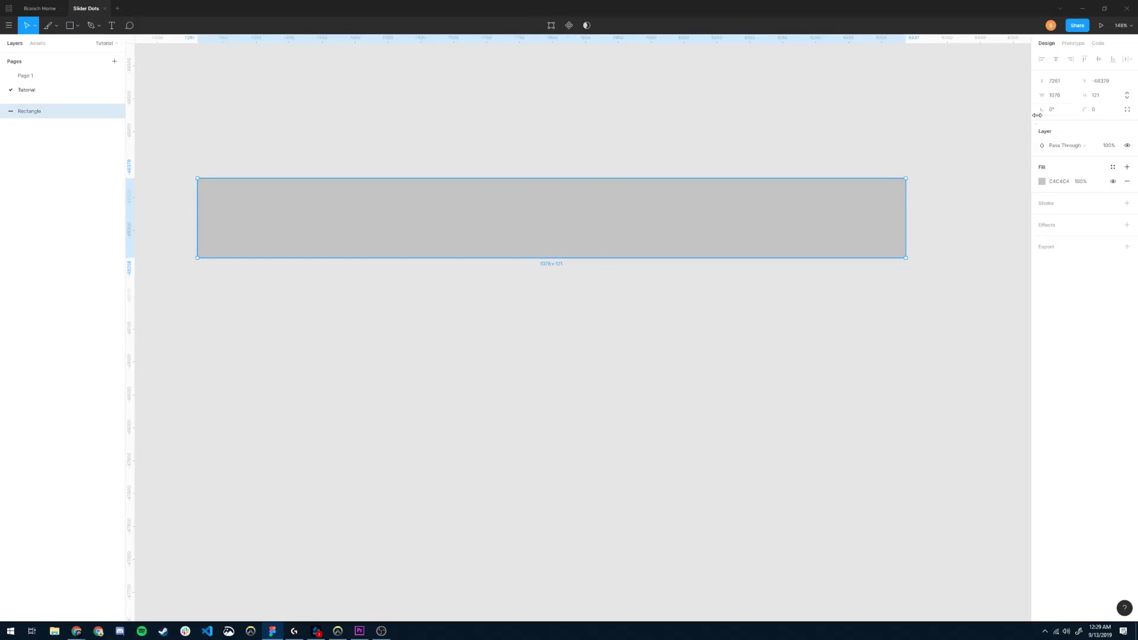
left_click(1067, 97)
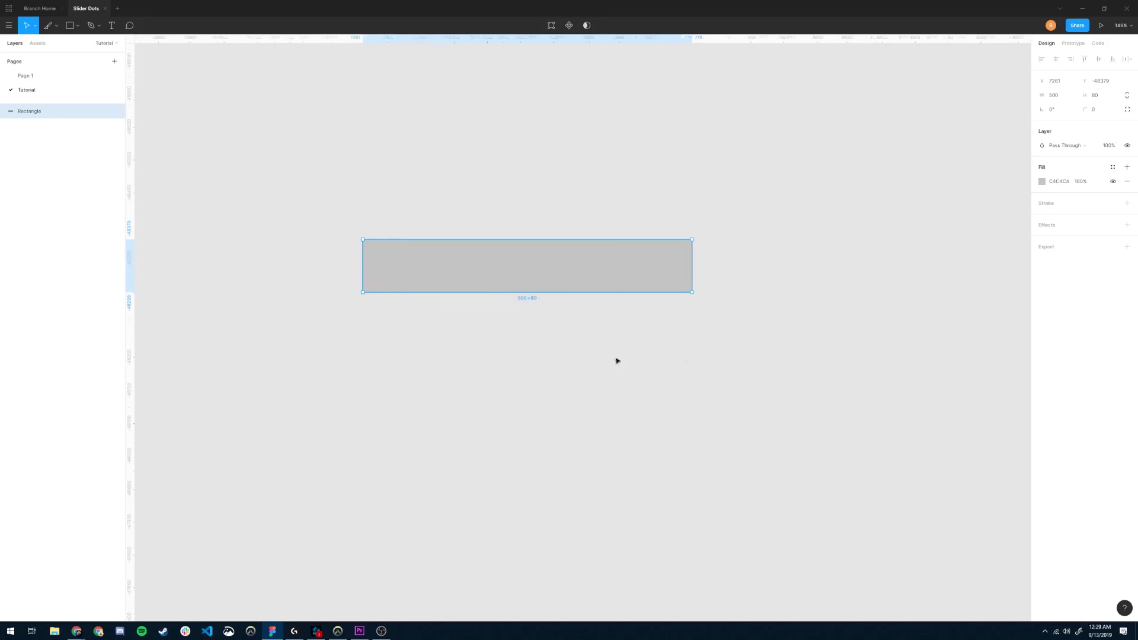
scroll(617, 358, "down", 3)
left_click(181, 121)
Draw an ellipse, fill it with Blue 1, and align it in front of the bar's left end
left_click(77, 26)
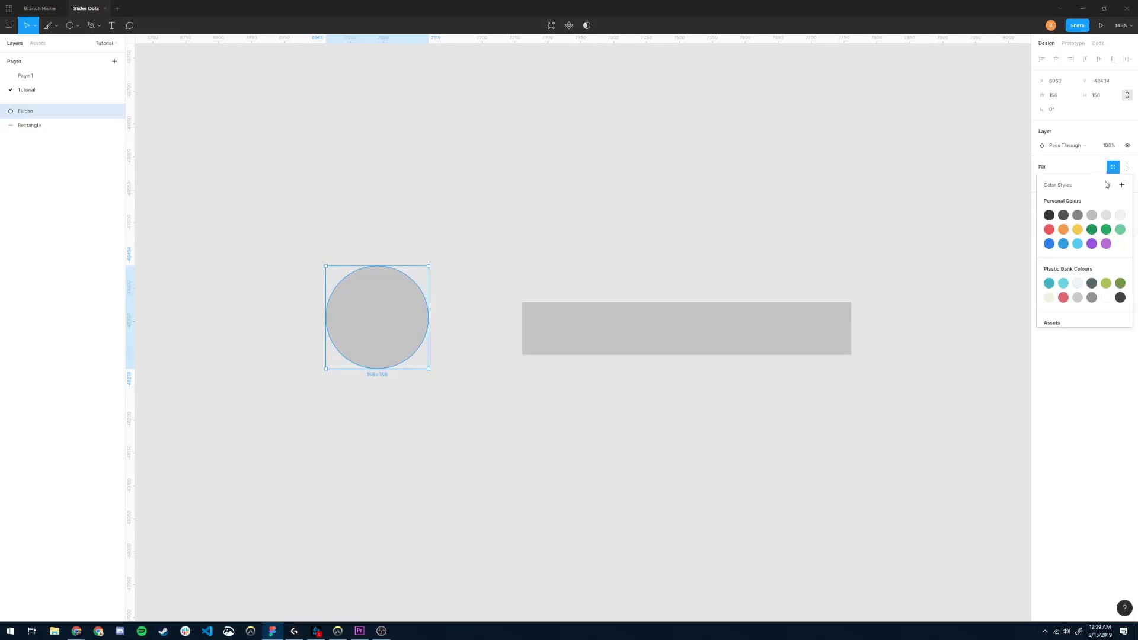
left_click(1052, 247)
left_click_drag(396, 320, 574, 330)
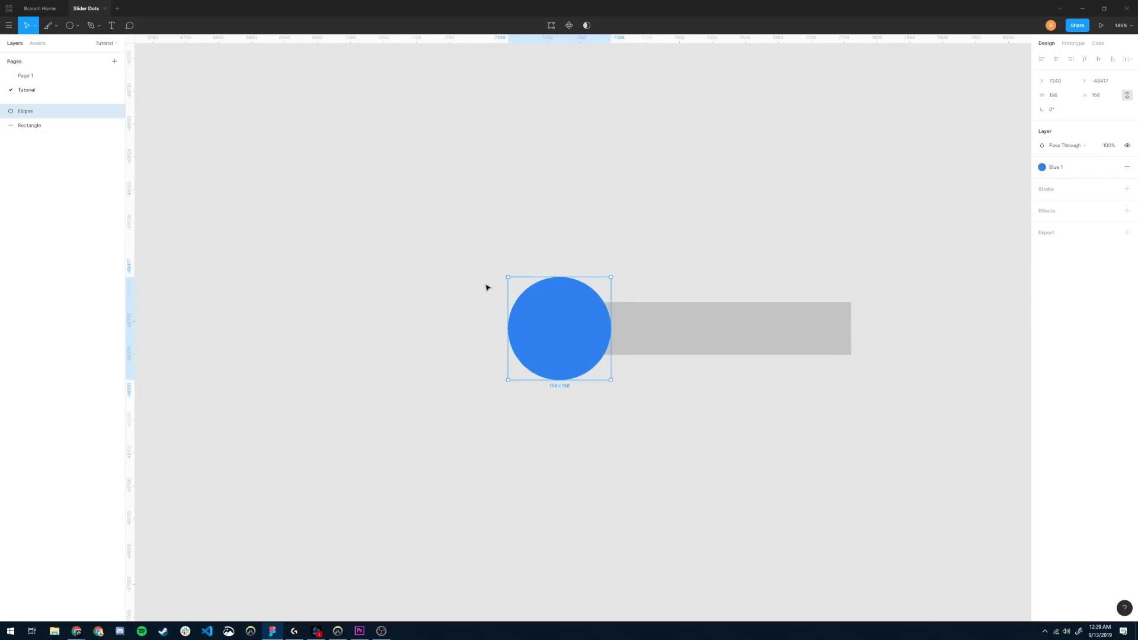
key("ctrl+[")
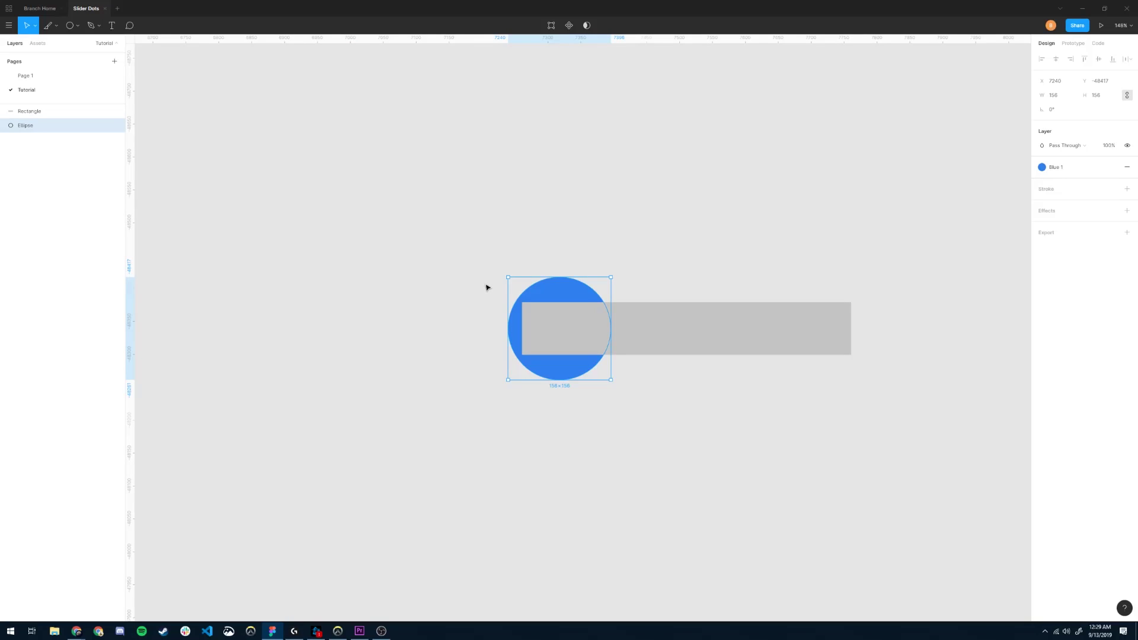
scroll(590, 347, "up", 3)
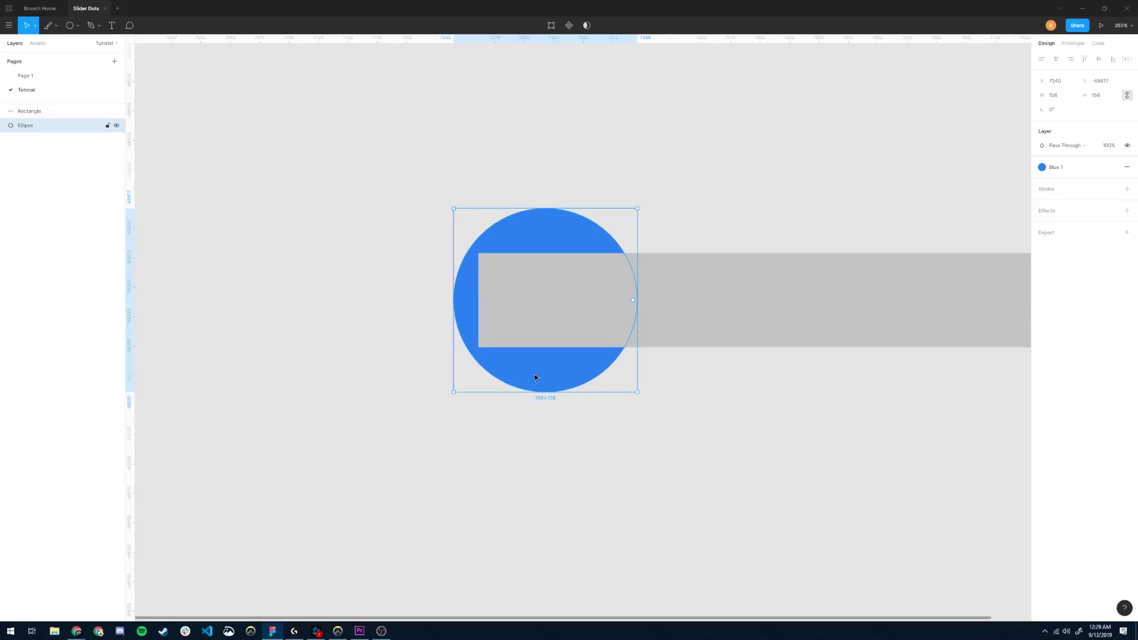
left_click_drag(534, 375, 544, 387)
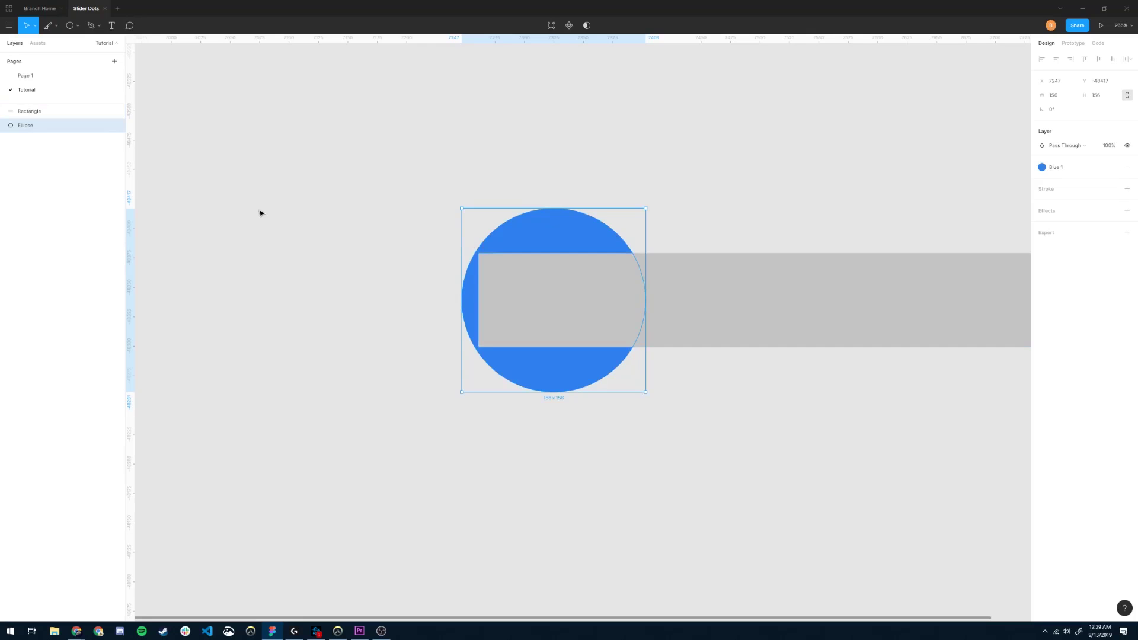
key("ctrl+]")
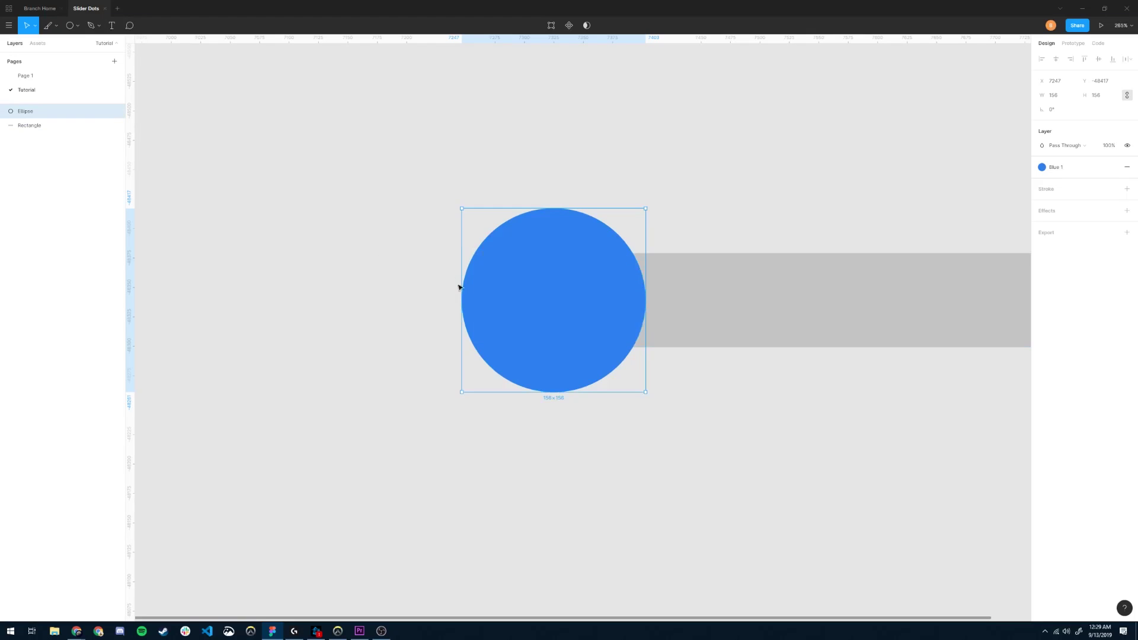
Draw a slice around the blue dot and grey bar, then shift it to centre them
scroll(399, 221, "down", 5)
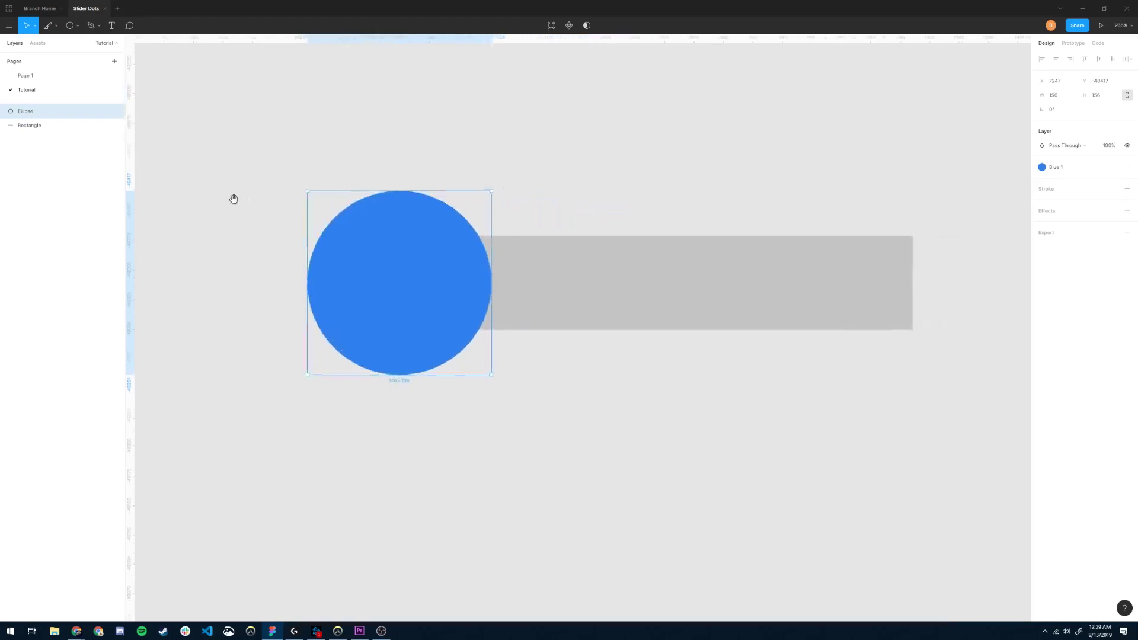
scroll(216, 145, "up", 1)
scroll(216, 144, "left", 1)
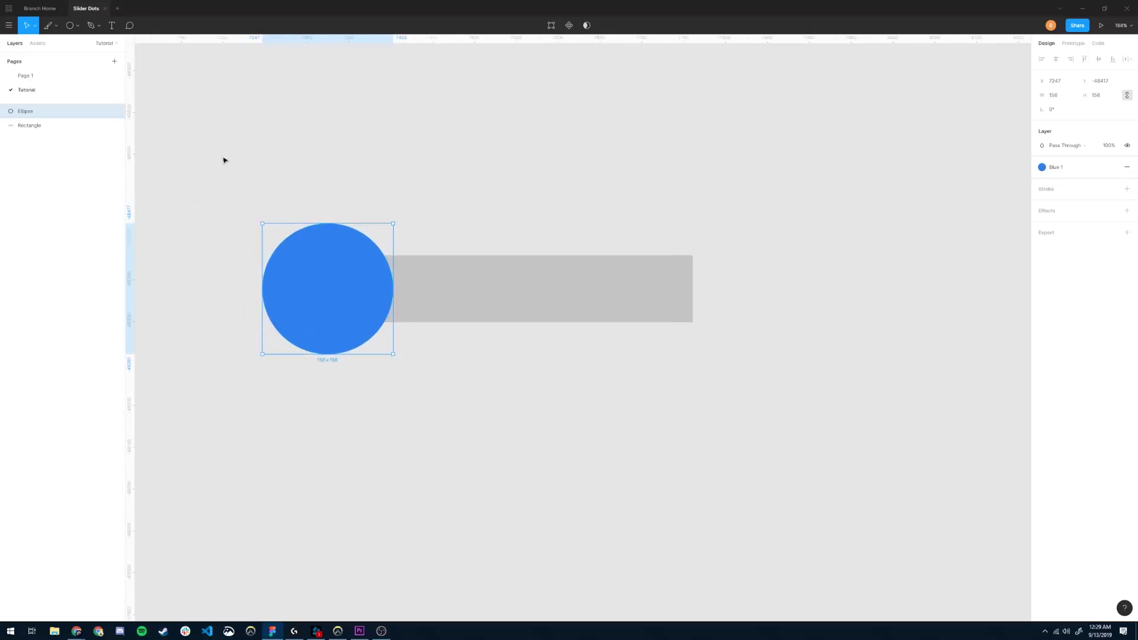
left_click(47, 25)
left_click_drag(275, 173, 336, 236)
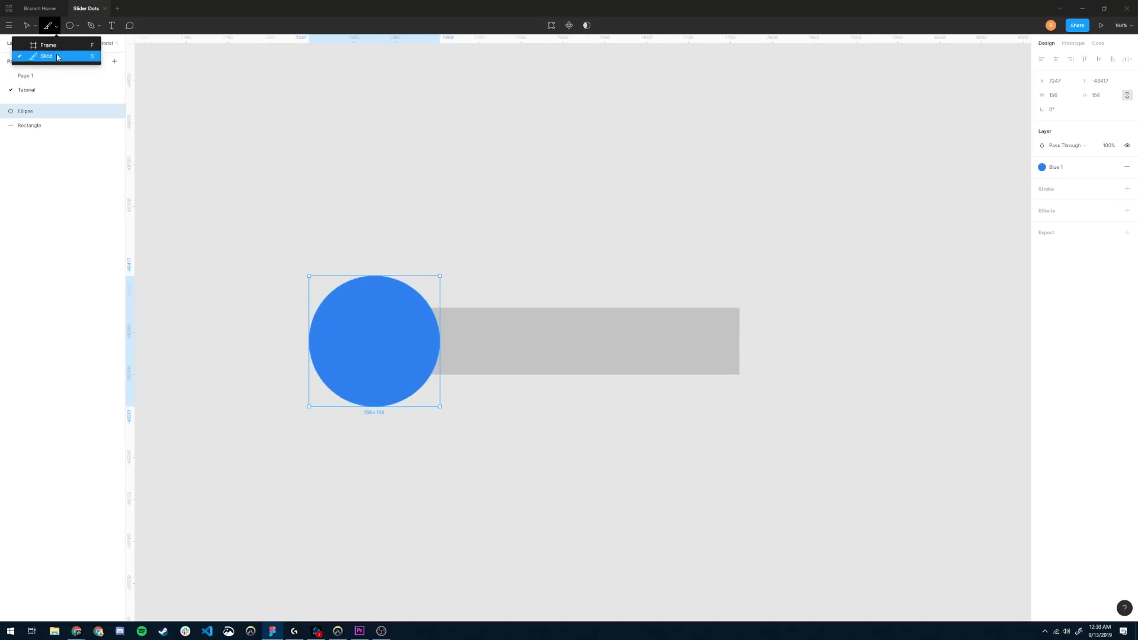
left_click(47, 29)
left_click(47, 28)
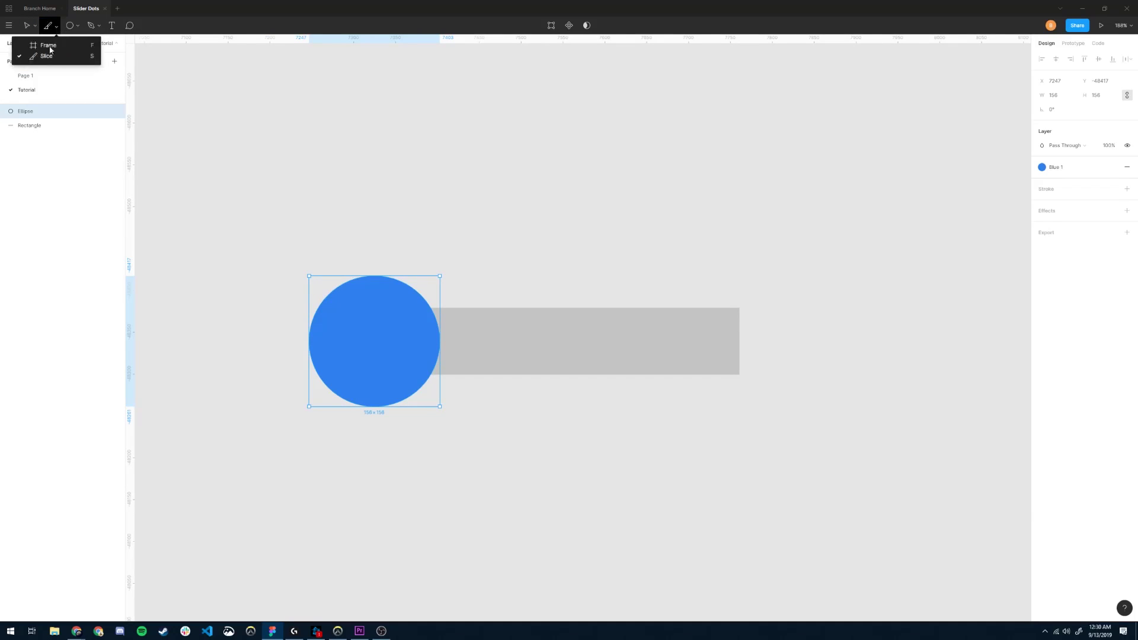
left_click(46, 56)
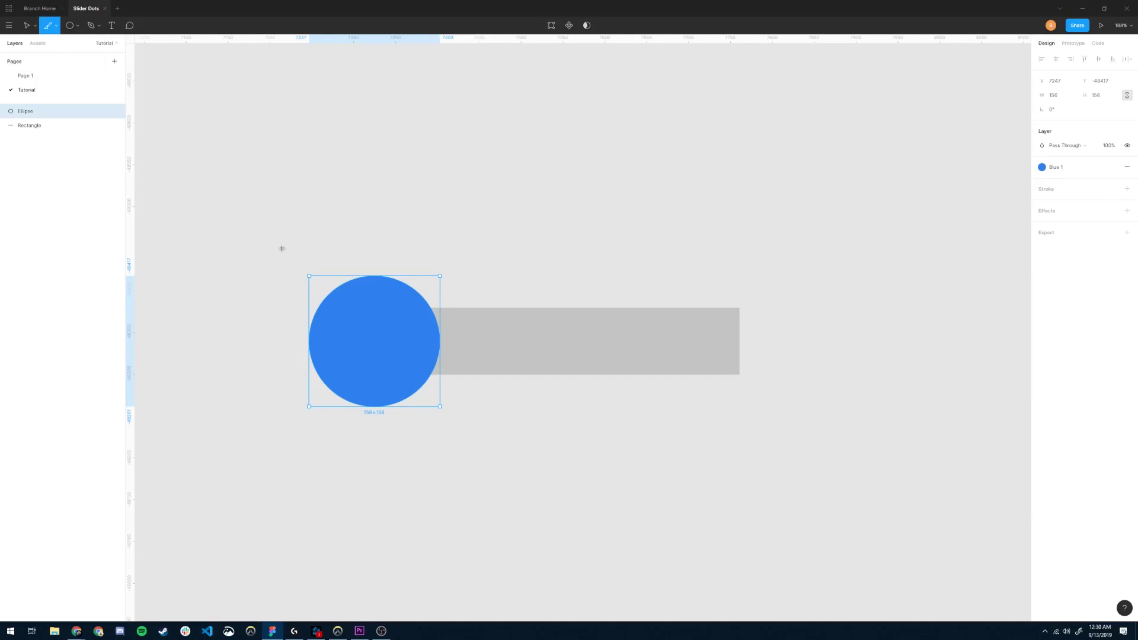
left_click_drag(252, 231, 809, 452)
left_click_drag(521, 420, 515, 353)
Reselect the blue Ellipse layer on the canvas
scroll(648, 419, "down", 5)
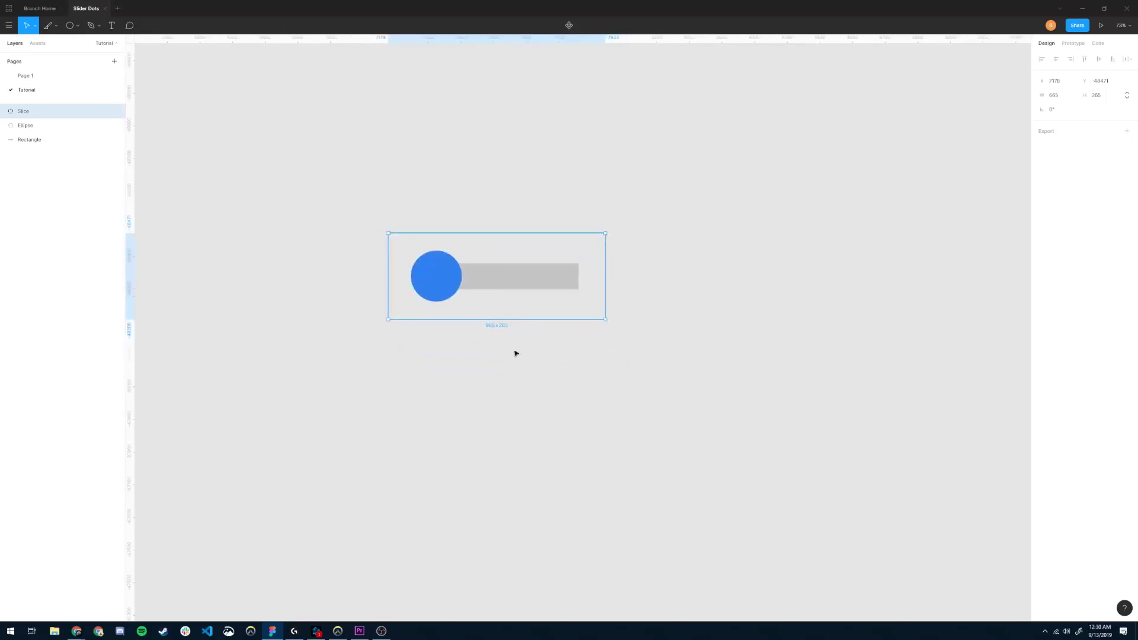
left_click(492, 348)
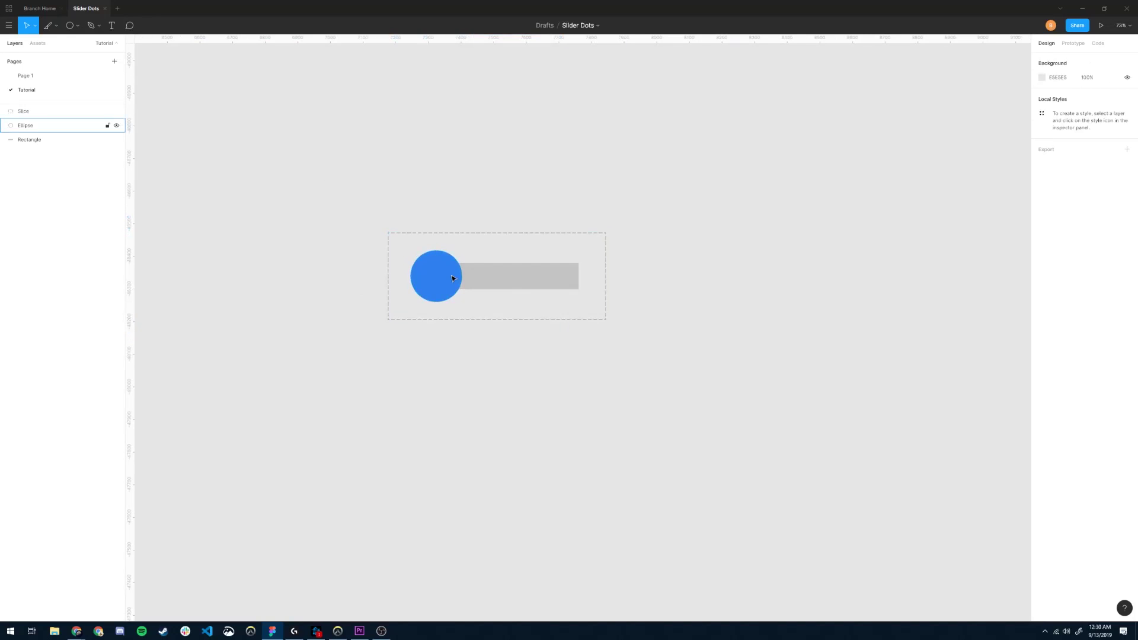
left_click(455, 274)
scroll(538, 275, "up", 3)
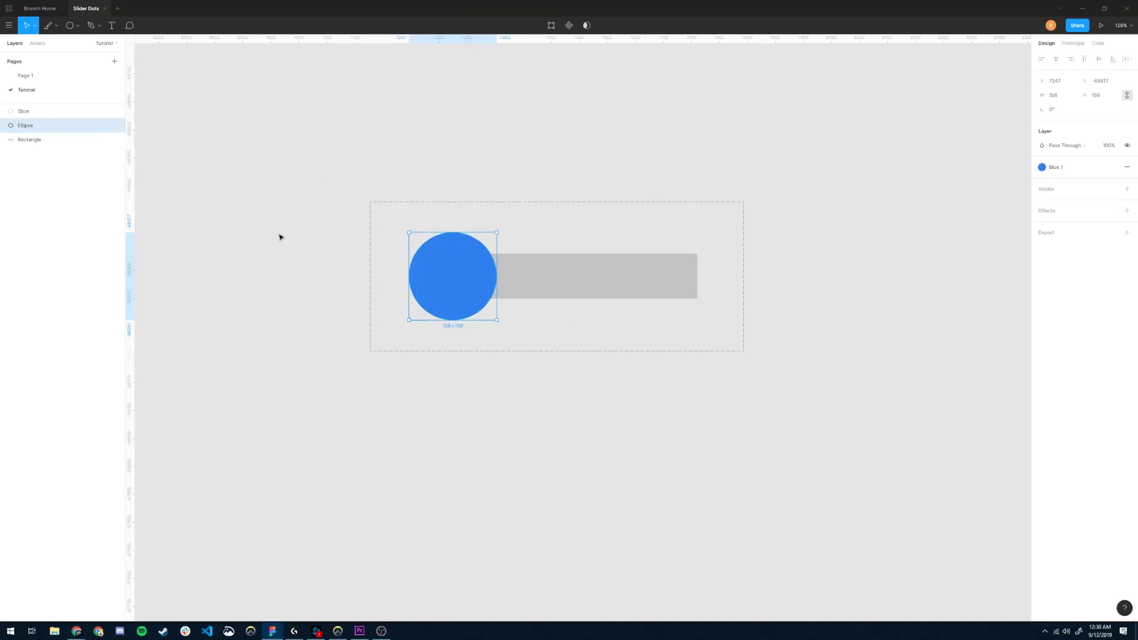
left_click(314, 275)
scroll(416, 308, "down", 4)
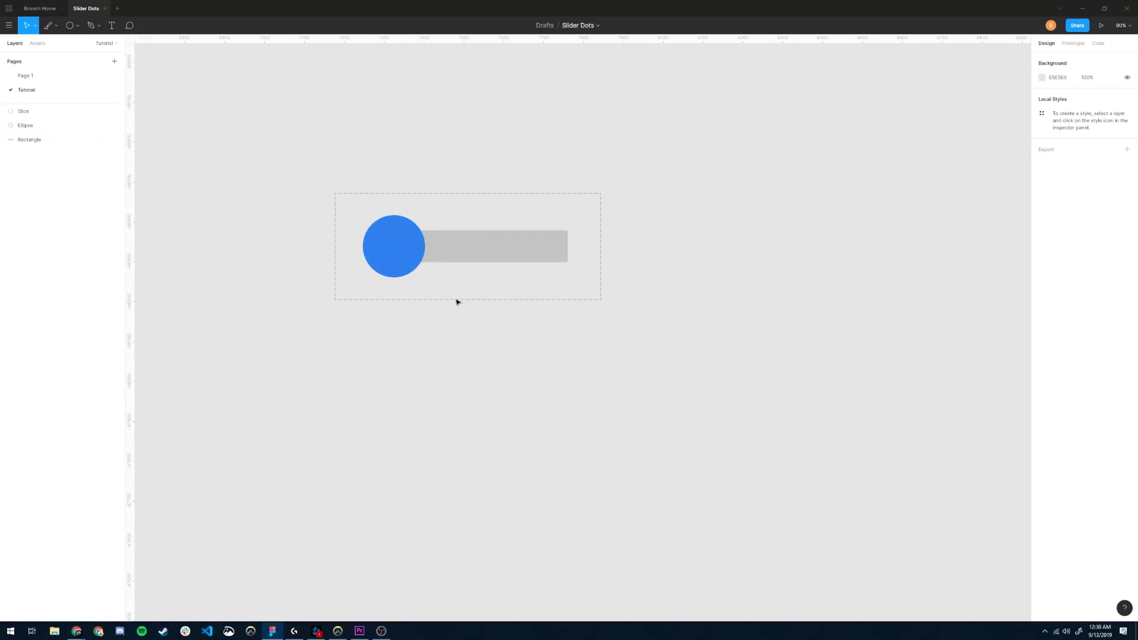
scroll(457, 302, "down", 1)
scroll(456, 303, "left", 1)
left_click(443, 219)
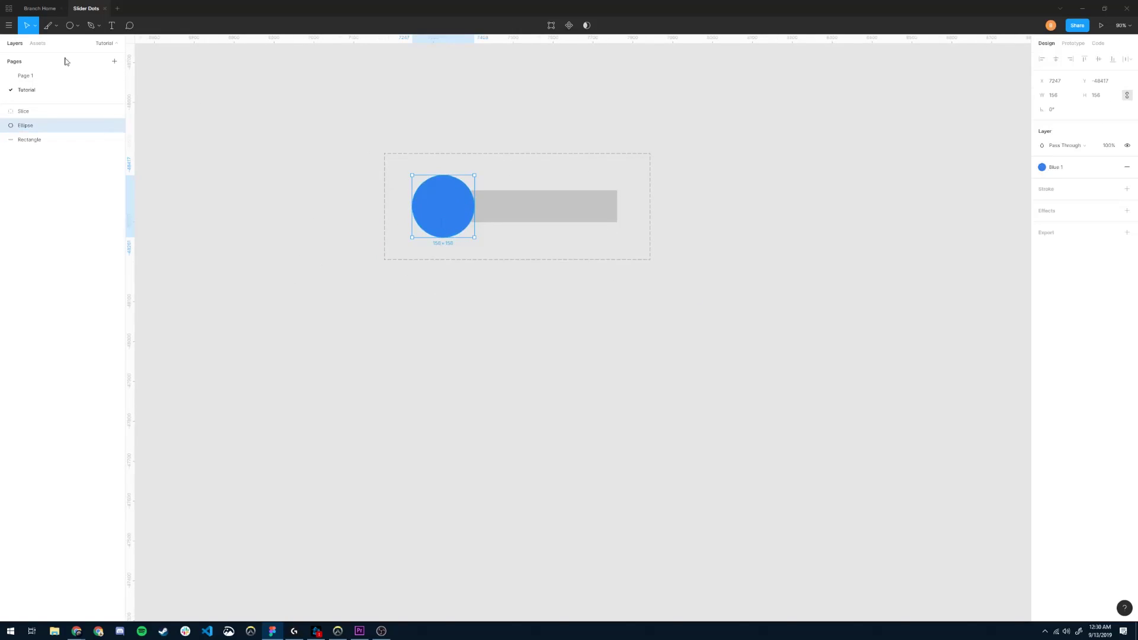
Run the Multiply plugin on the blue circle to make a column of copies
left_click(9, 26)
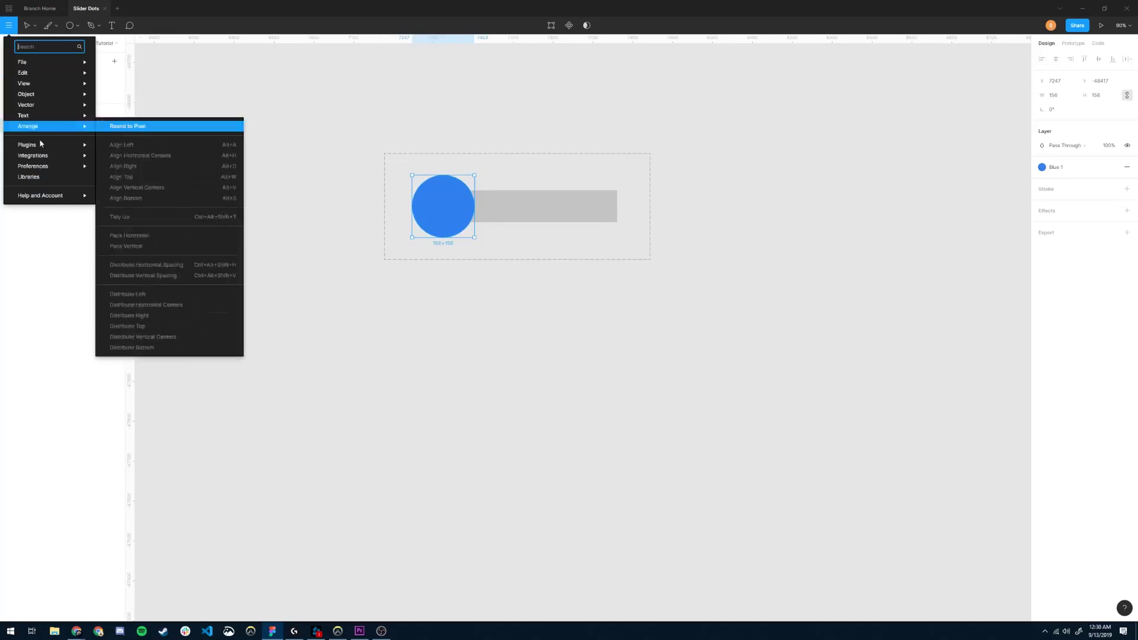
mouse_move(71, 145)
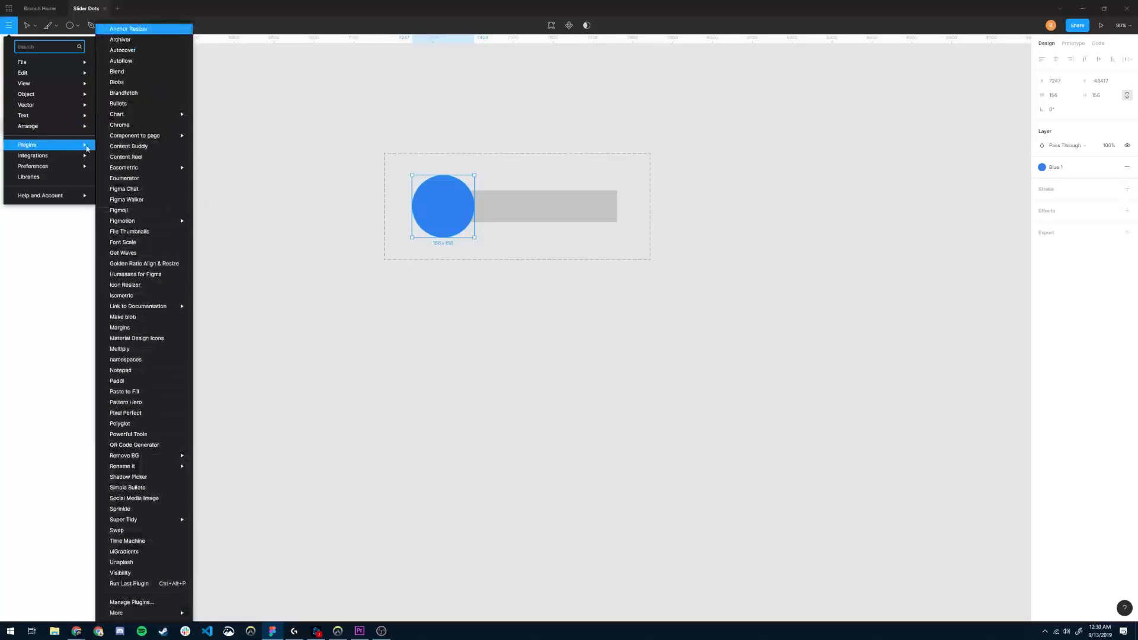
left_click(142, 350)
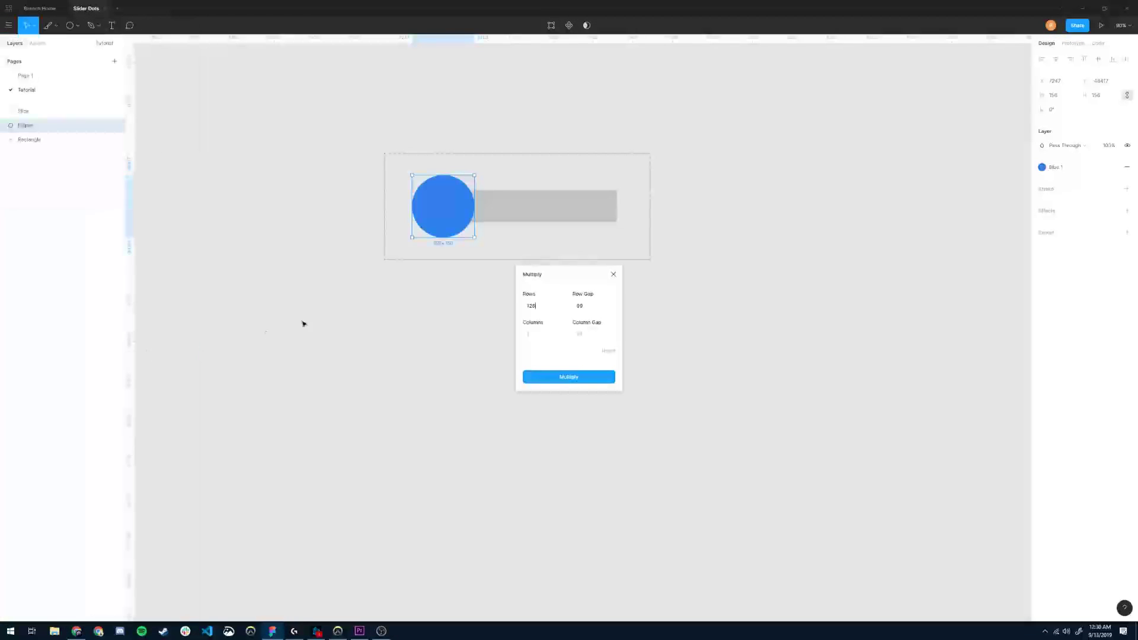
left_click(538, 307)
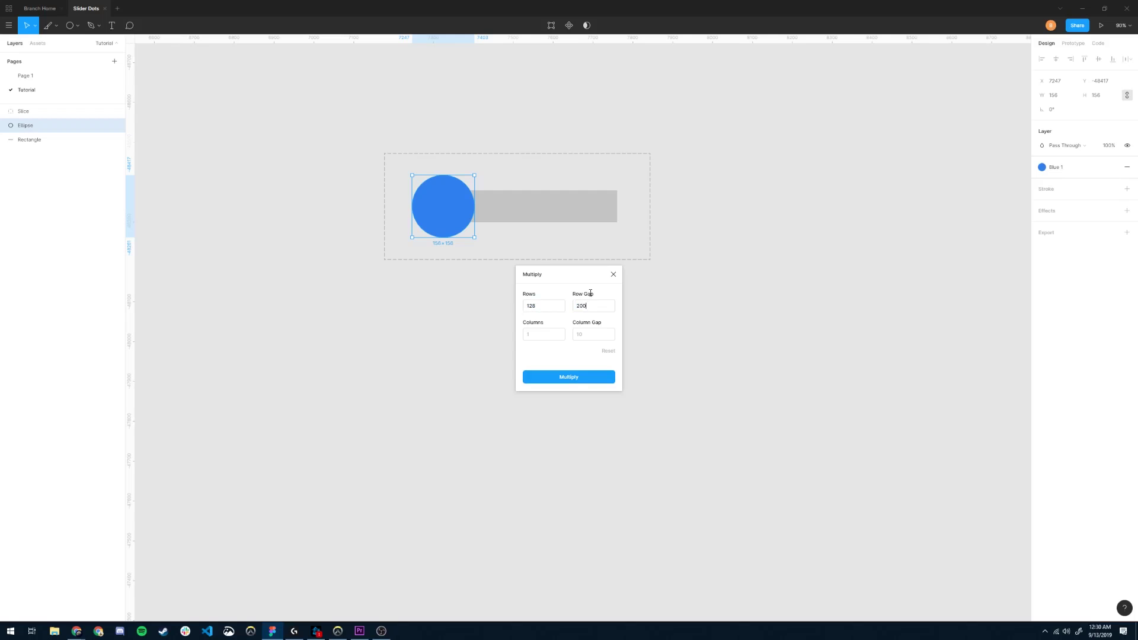
left_click(582, 378)
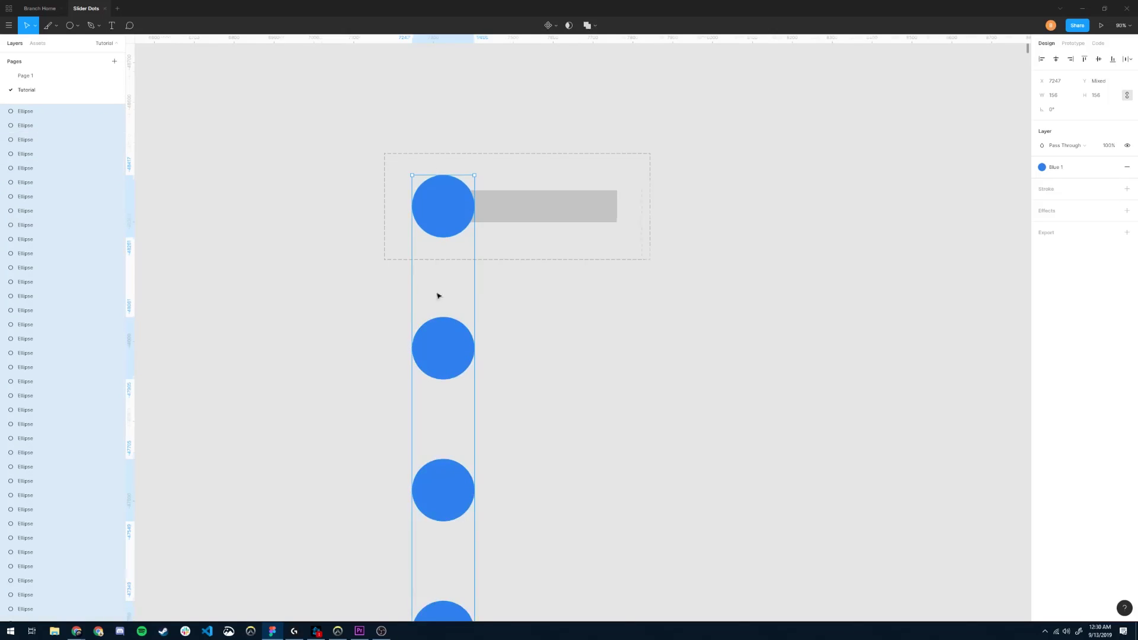
scroll(436, 297, "down", 5)
scroll(447, 314, "up", 5)
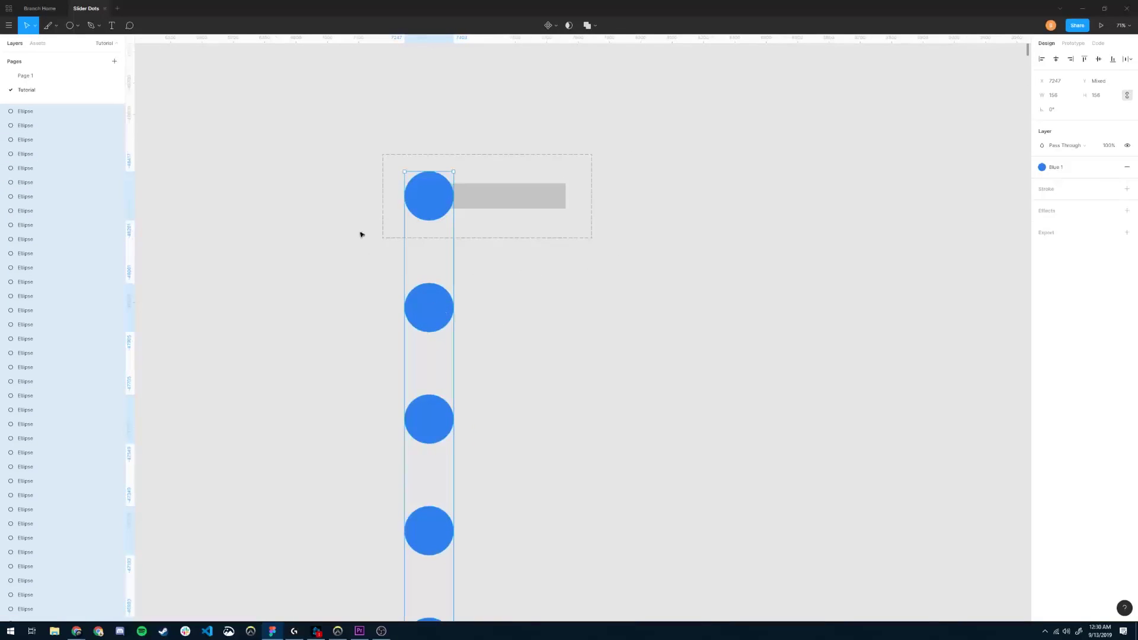
Undo that column and rerun Multiply to repeat the dot 128 rows down
key("ctrl+z")
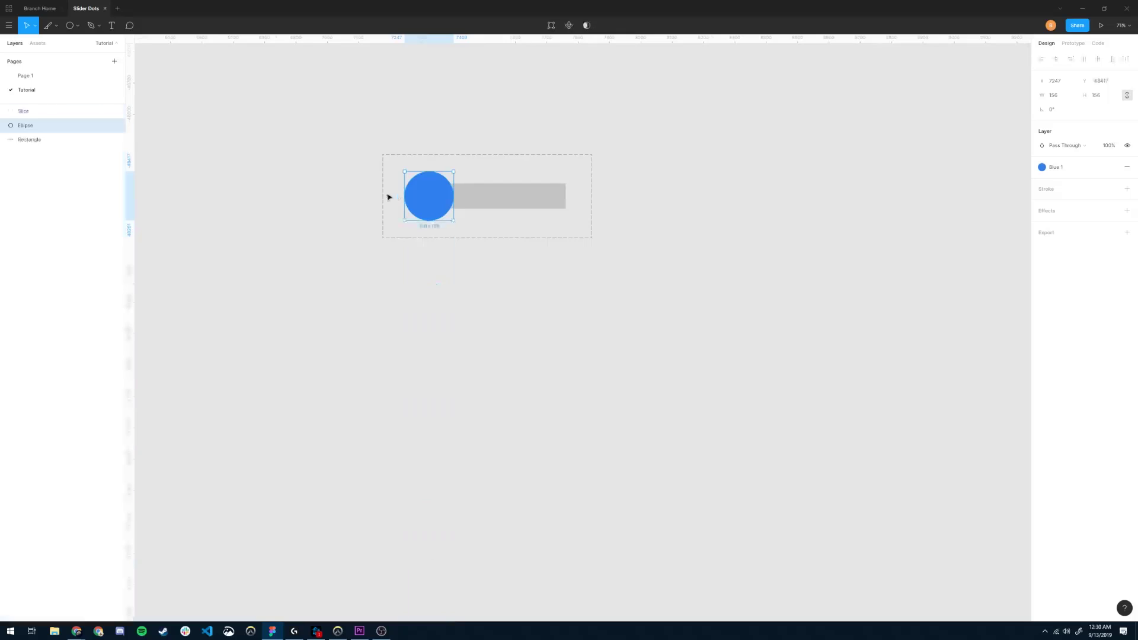
left_click(8, 26)
mouse_move(42, 146)
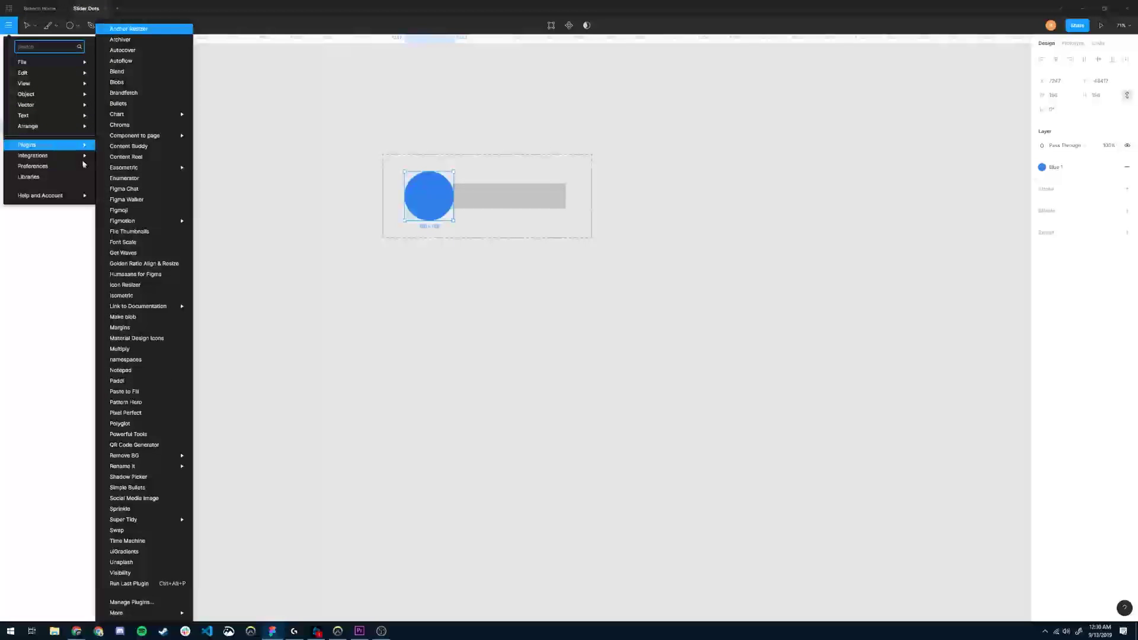
left_click(124, 350)
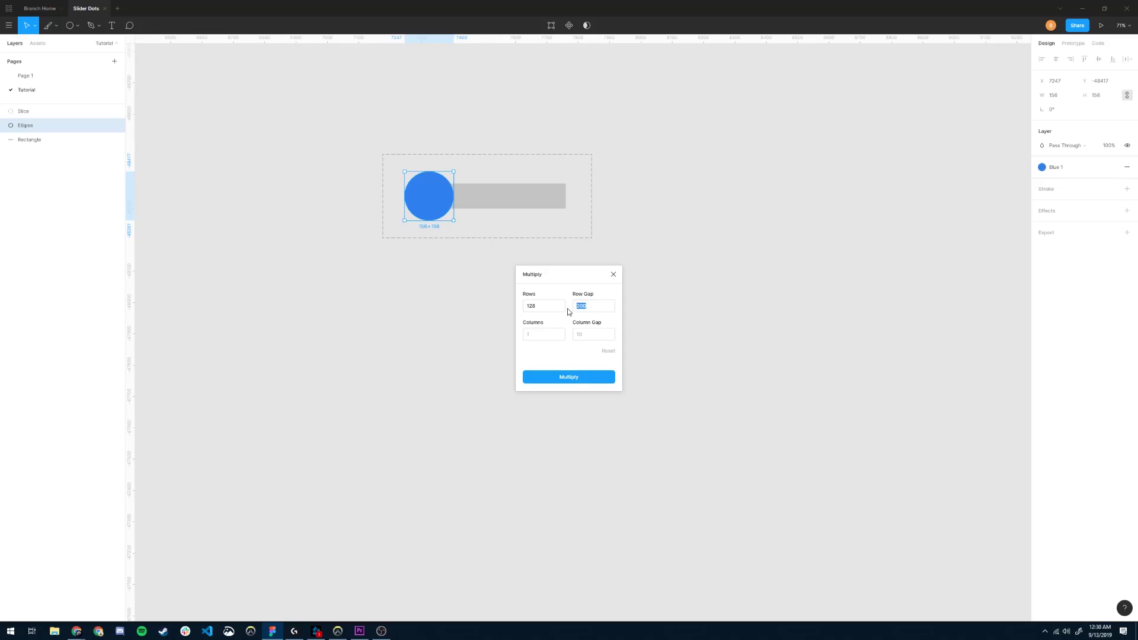
left_click(584, 378)
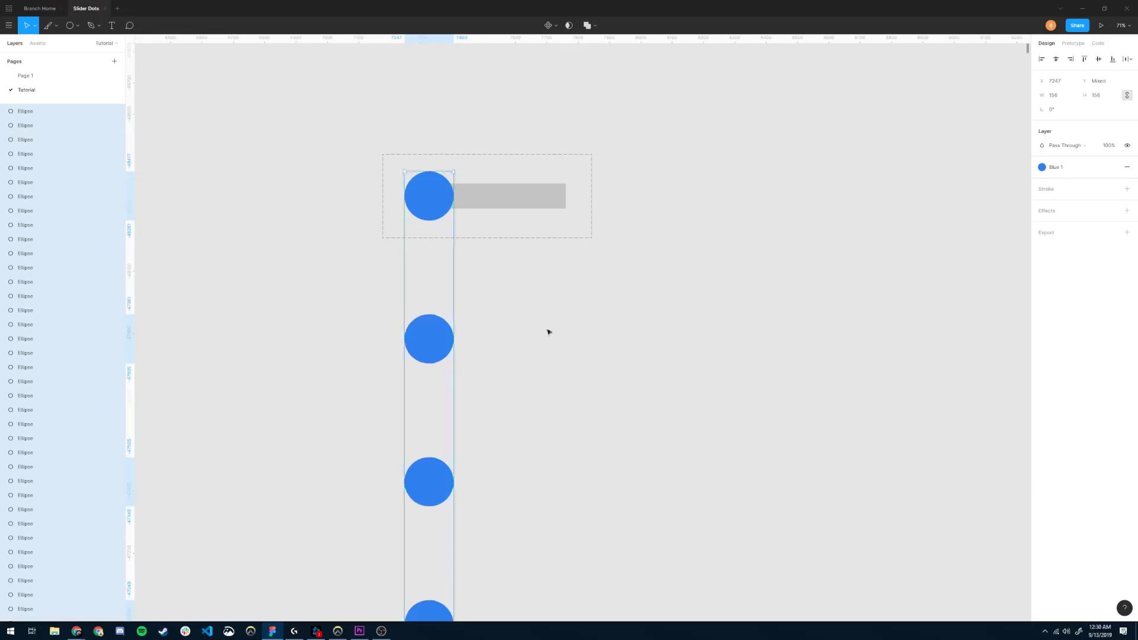
scroll(504, 313, "down", 5, "ctrl")
scroll(562, 384, "down", 1)
scroll(488, 249, "down", 4)
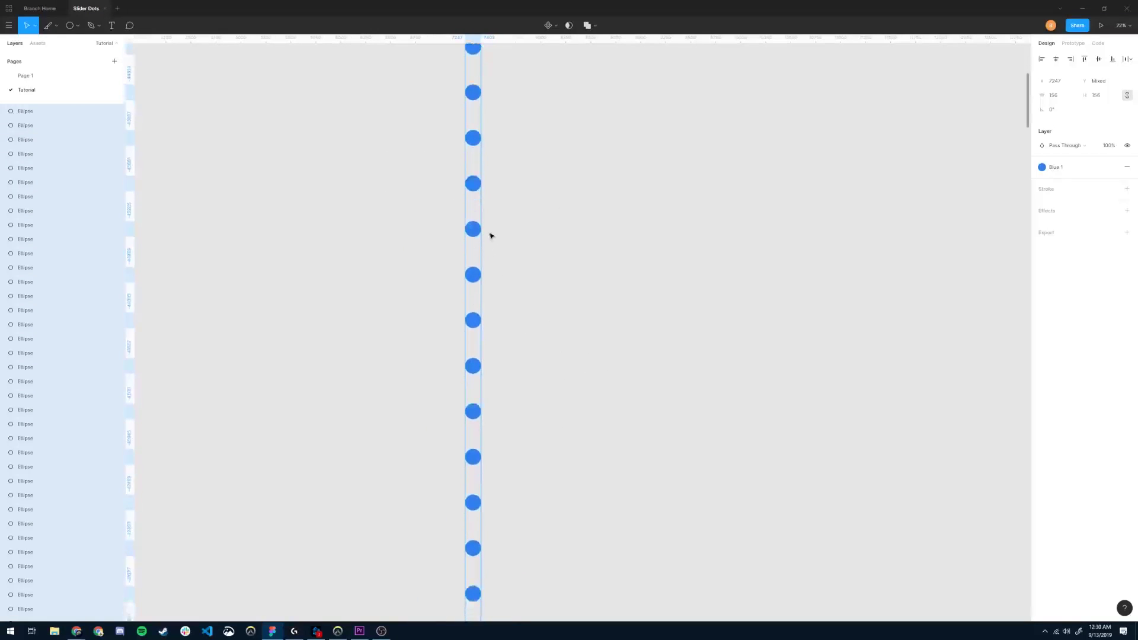
scroll(492, 246, "down", 20)
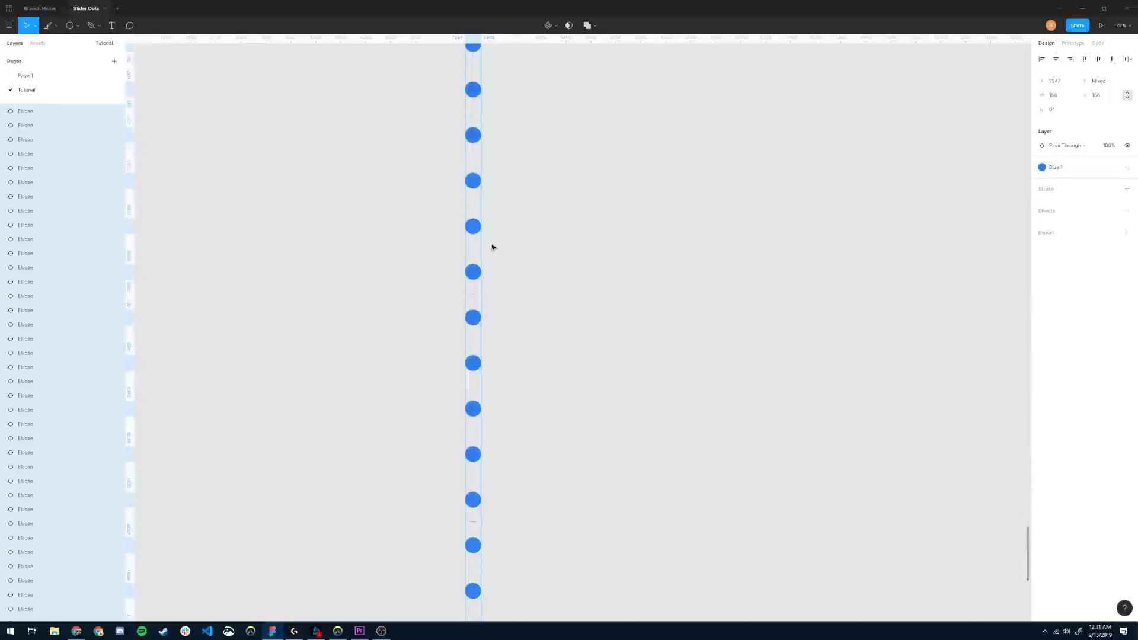
scroll(492, 248, "up", 20)
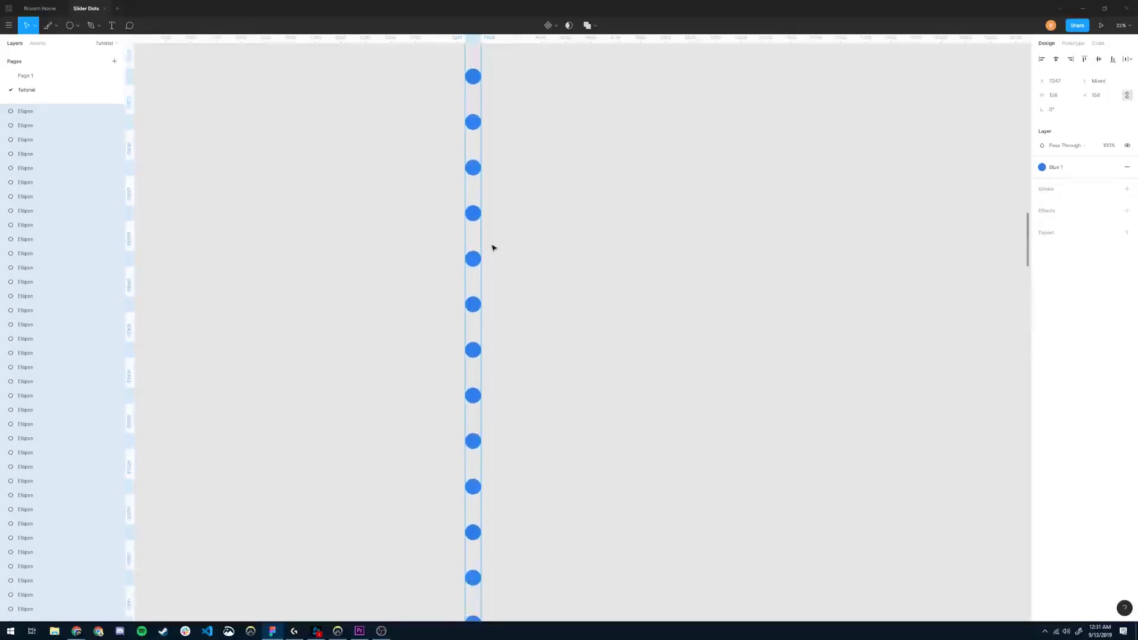
scroll(493, 247, "up", 10)
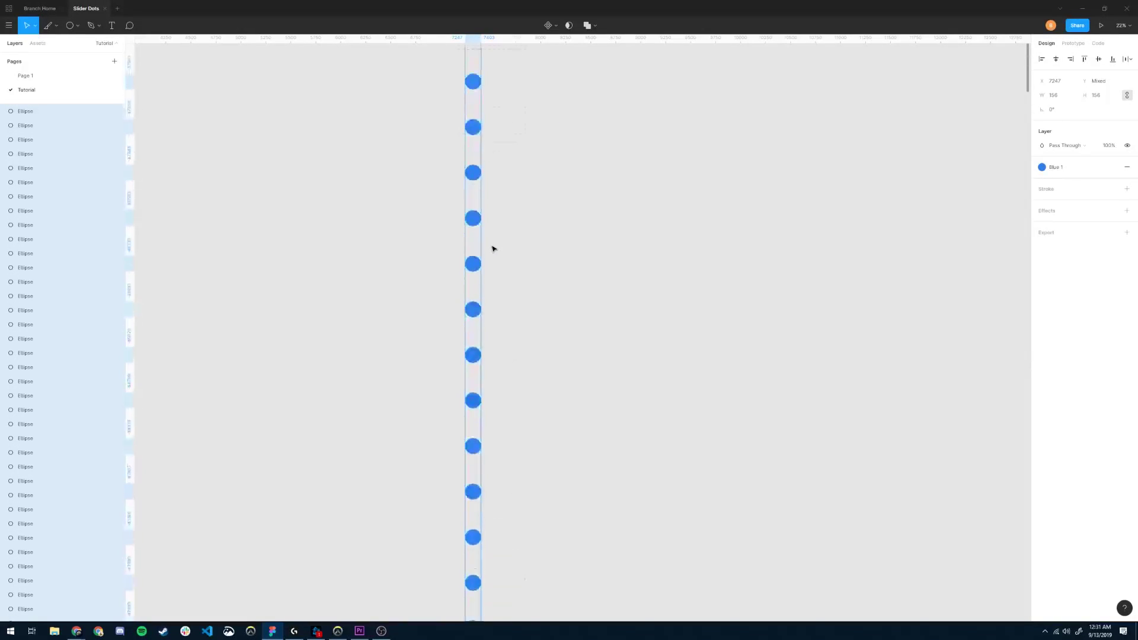
scroll(494, 249, "up", 10)
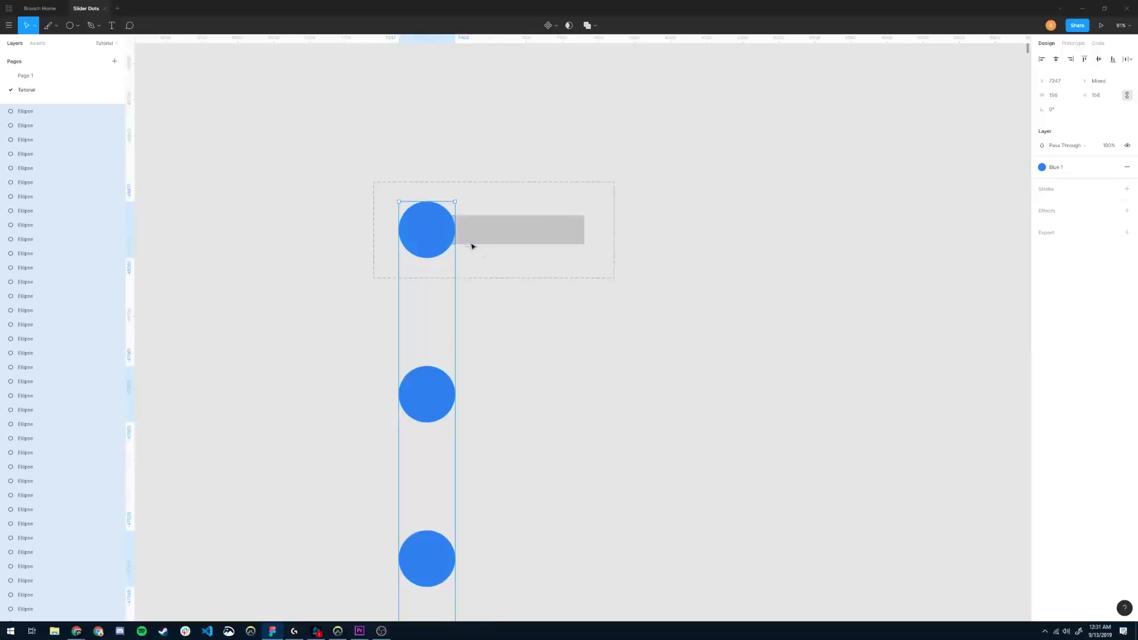
Run Multiply on the grey bar with 64 rows
left_click(497, 232)
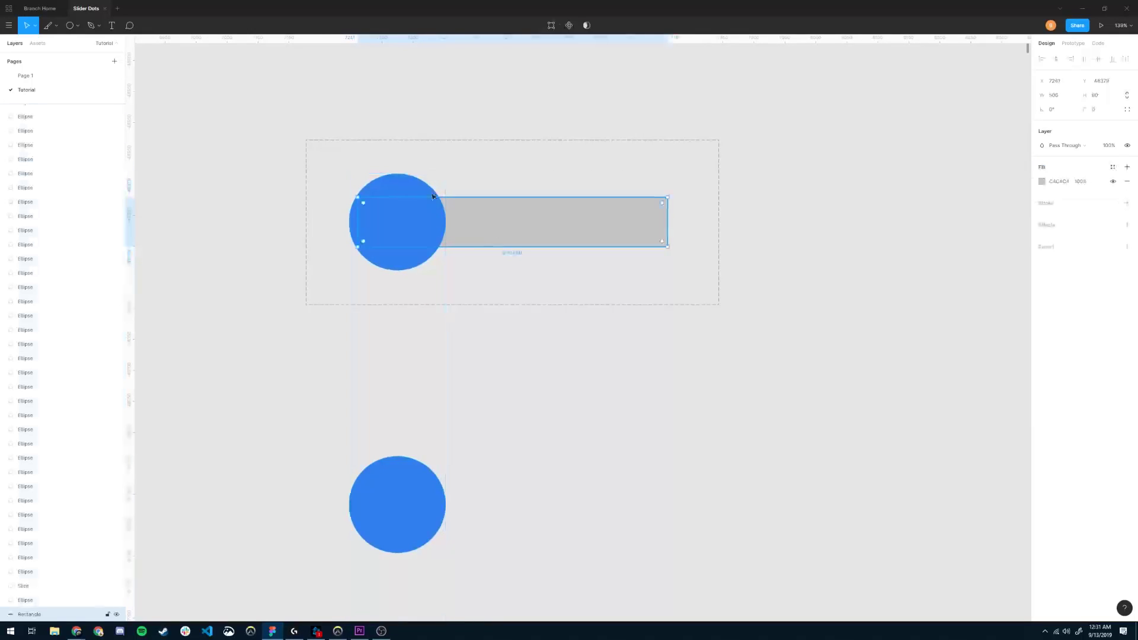
left_click(9, 25)
mouse_move(36, 145)
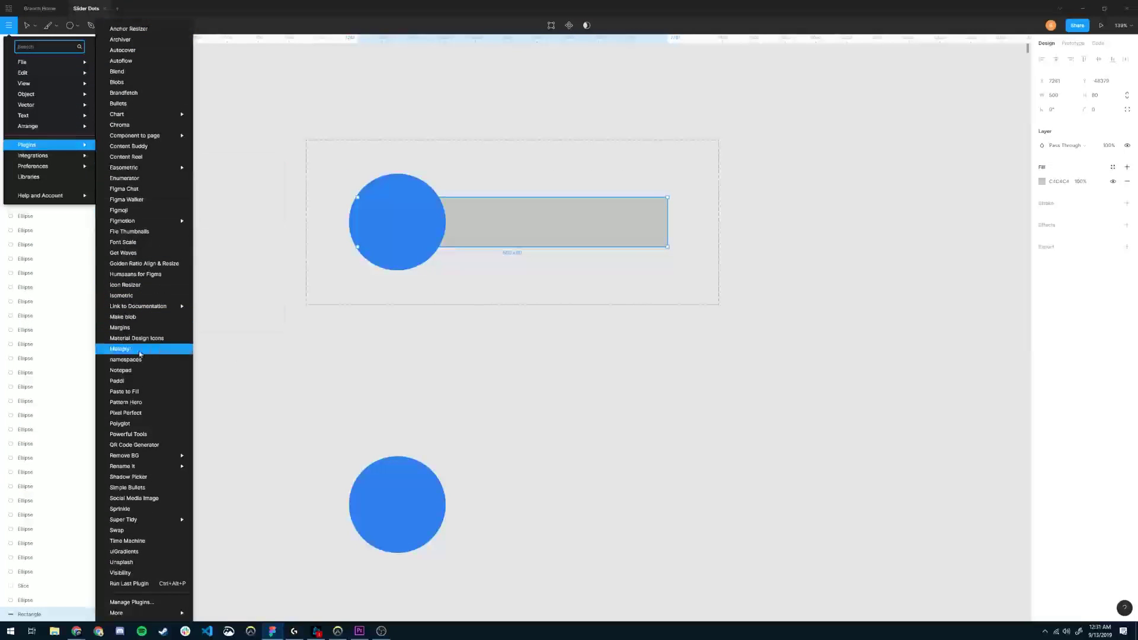
left_click(138, 349)
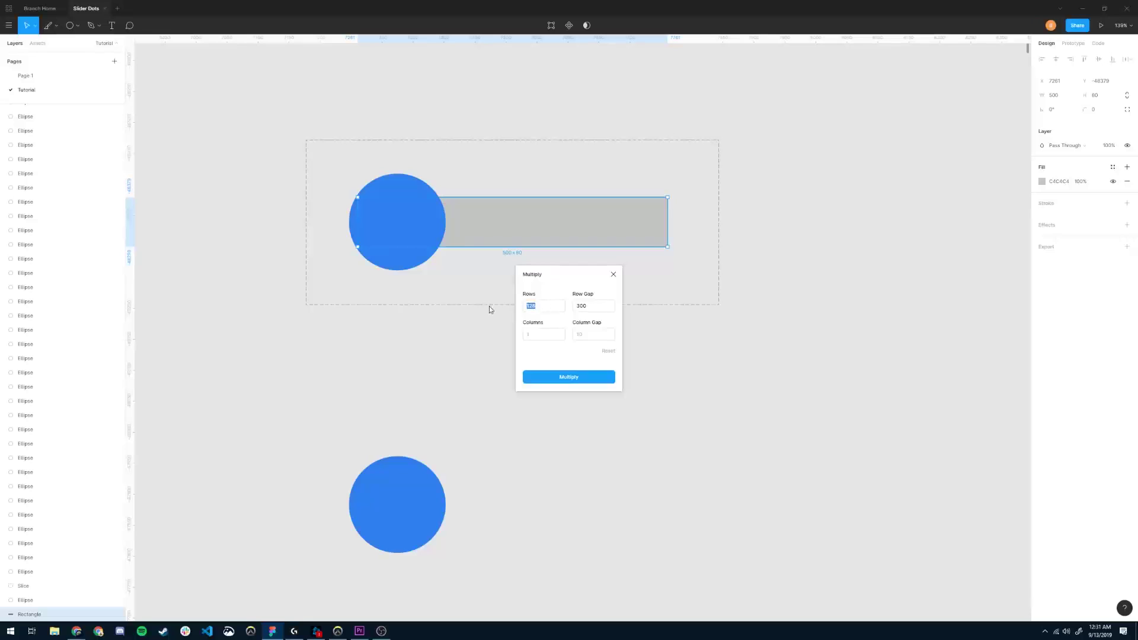
type("64")
double_click(530, 307)
left_click(549, 290)
left_click(575, 379)
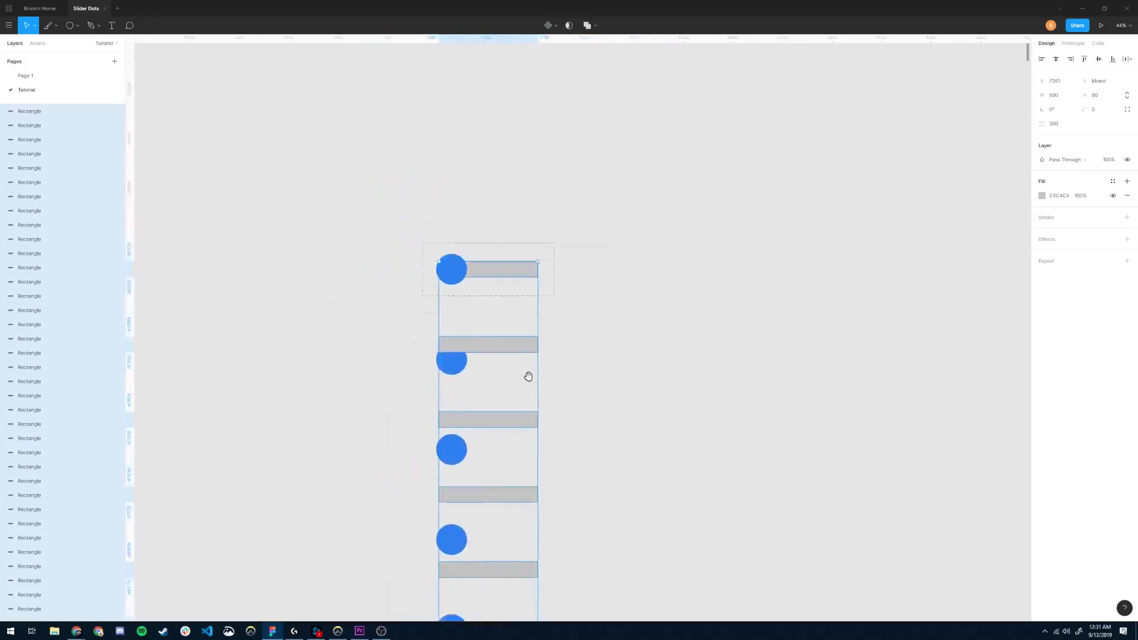
Set the spacing between the repeated grey bars to 376
scroll(528, 376, "down", 3)
scroll(524, 221, "down", 3)
scroll(492, 359, "up", 5)
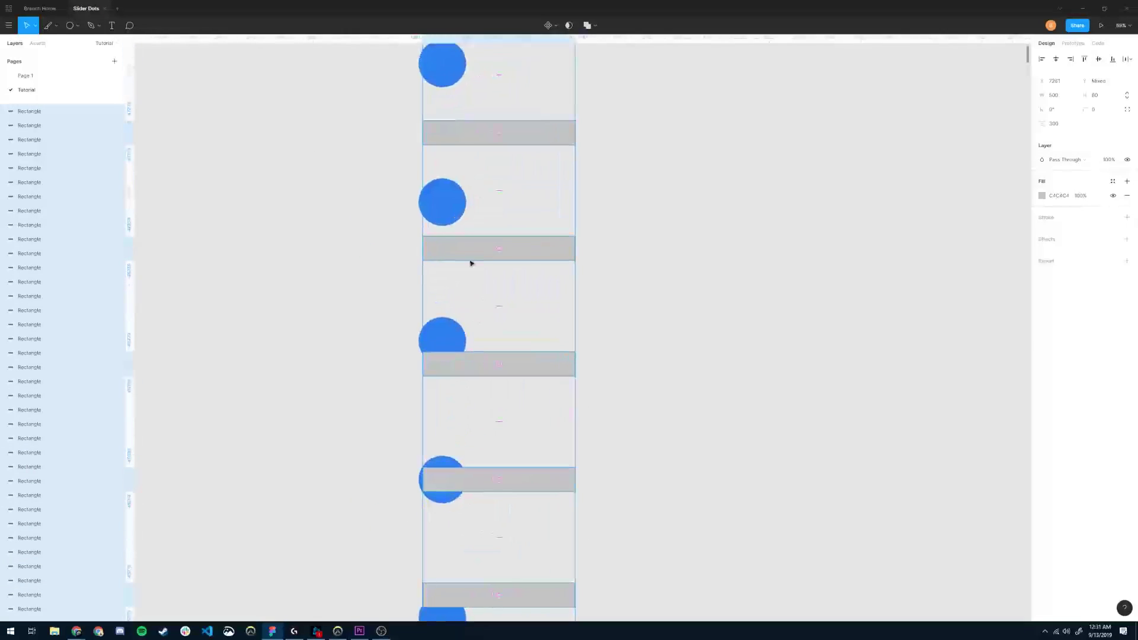
scroll(485, 374, "down", 2)
scroll(480, 324, "up", 6)
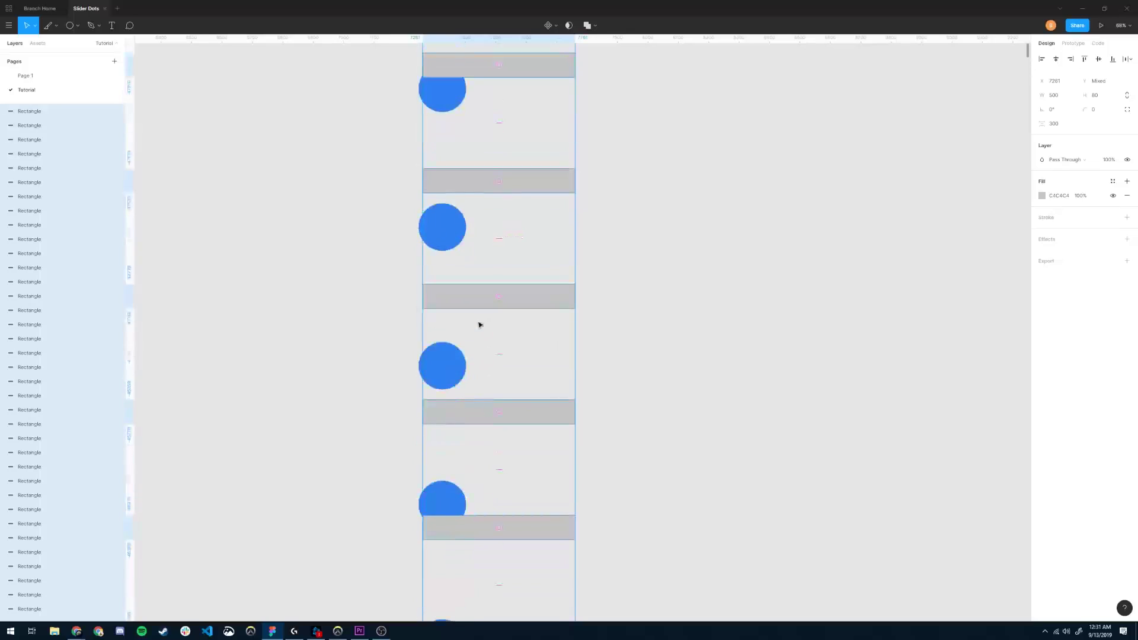
scroll(497, 187, "up", 4)
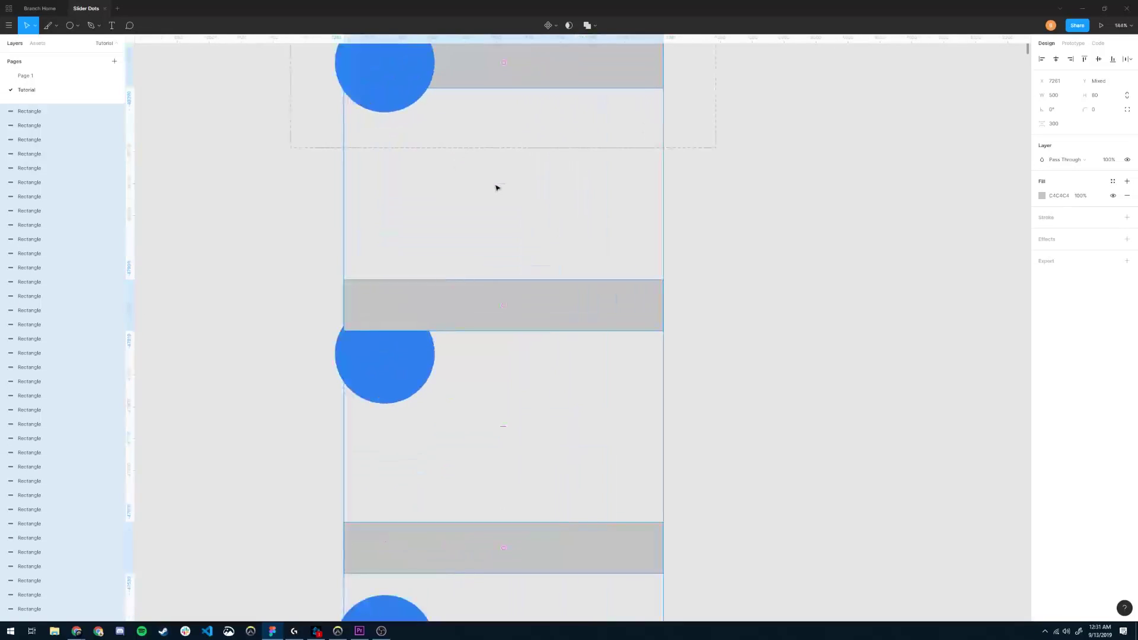
scroll(506, 195, "up", 1)
scroll(518, 146, "down", 2)
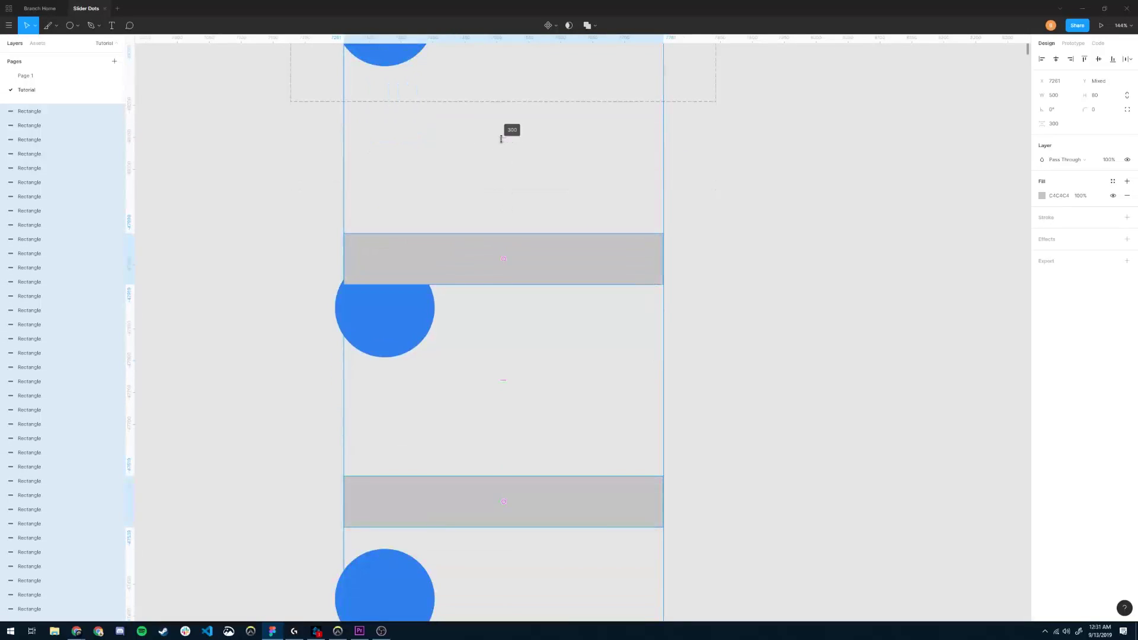
left_click_drag(505, 136, 505, 162)
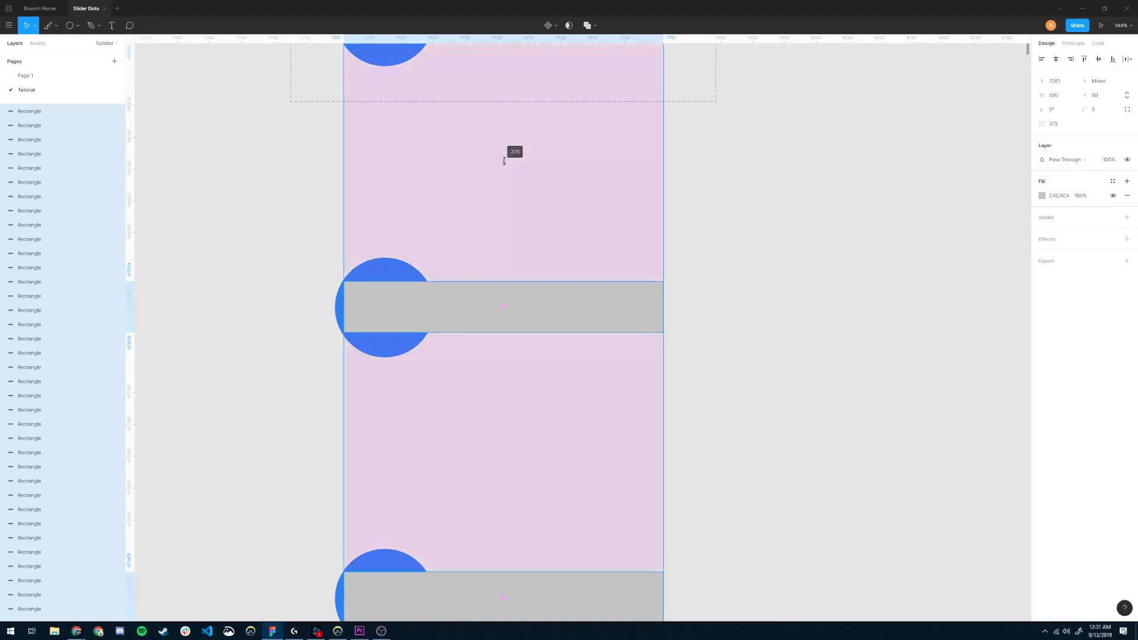
left_click_drag(504, 162, 504, 161)
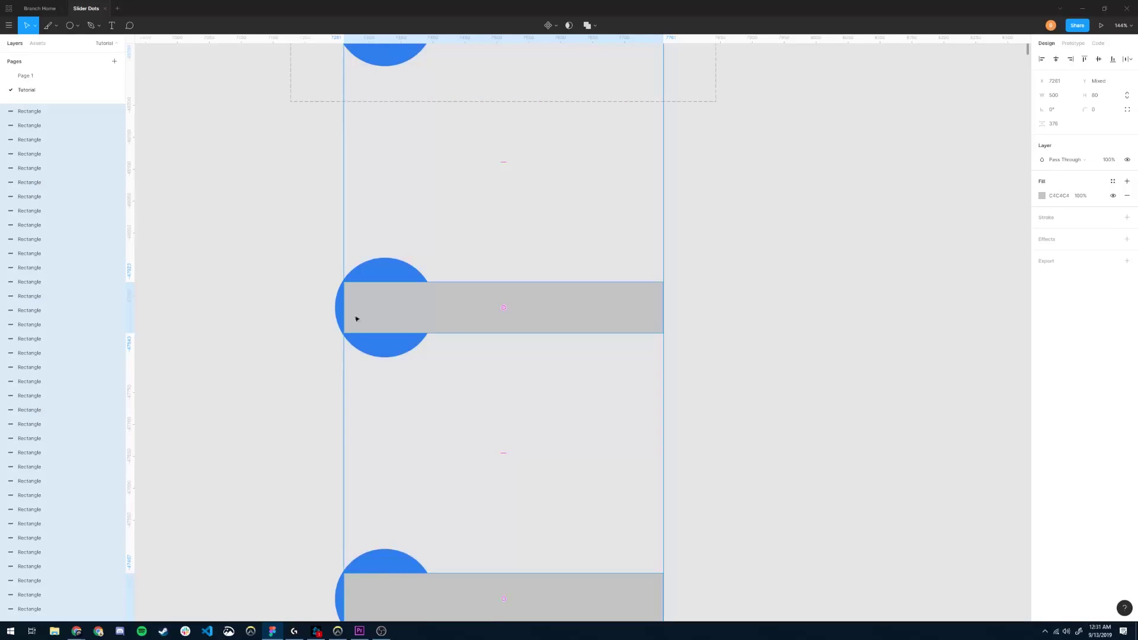
scroll(368, 165, "left", 1)
scroll(368, 165, "down", 10)
scroll(403, 245, "down", 10)
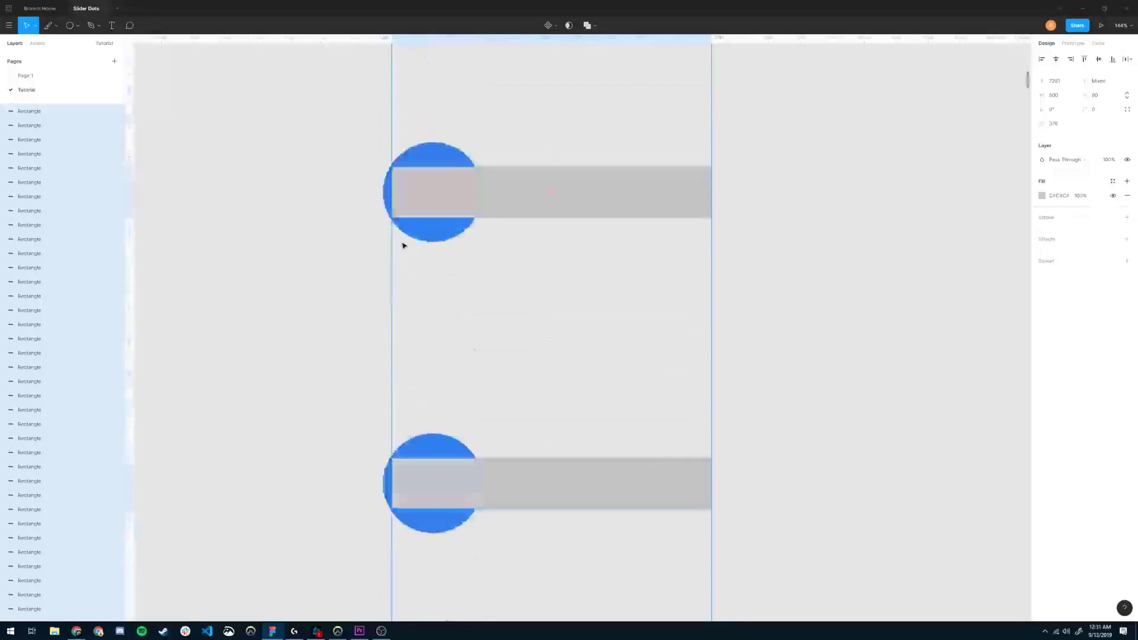
scroll(403, 246, "down", 3)
scroll(401, 247, "down", 8)
scroll(330, 388, "down", 2)
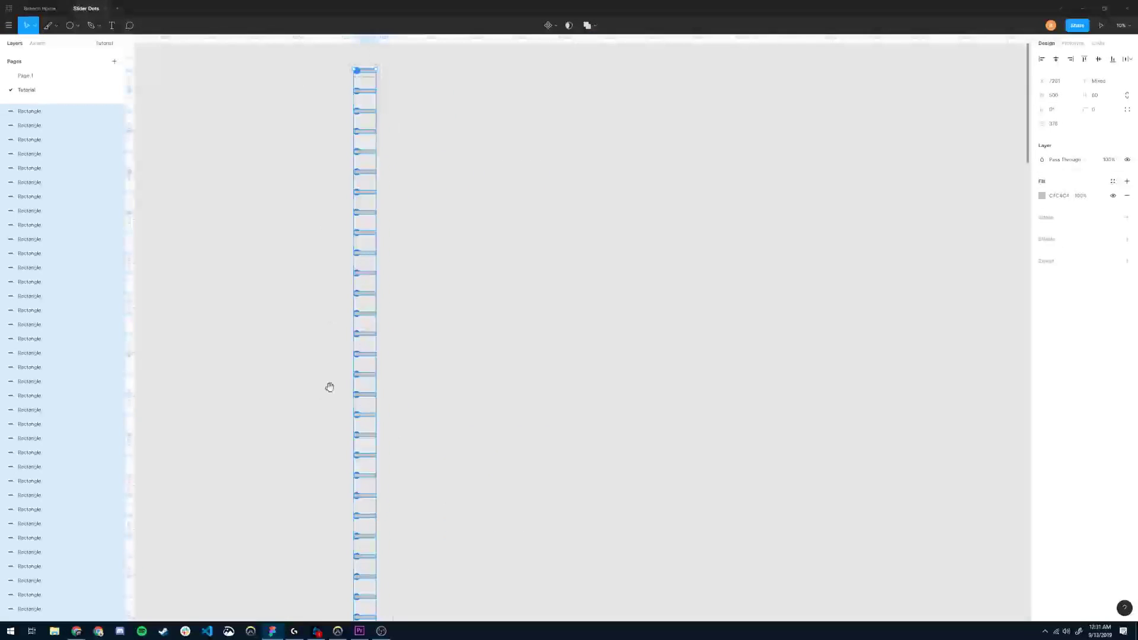
scroll(376, 409, "left", 2)
scroll(358, 218, "down", 10)
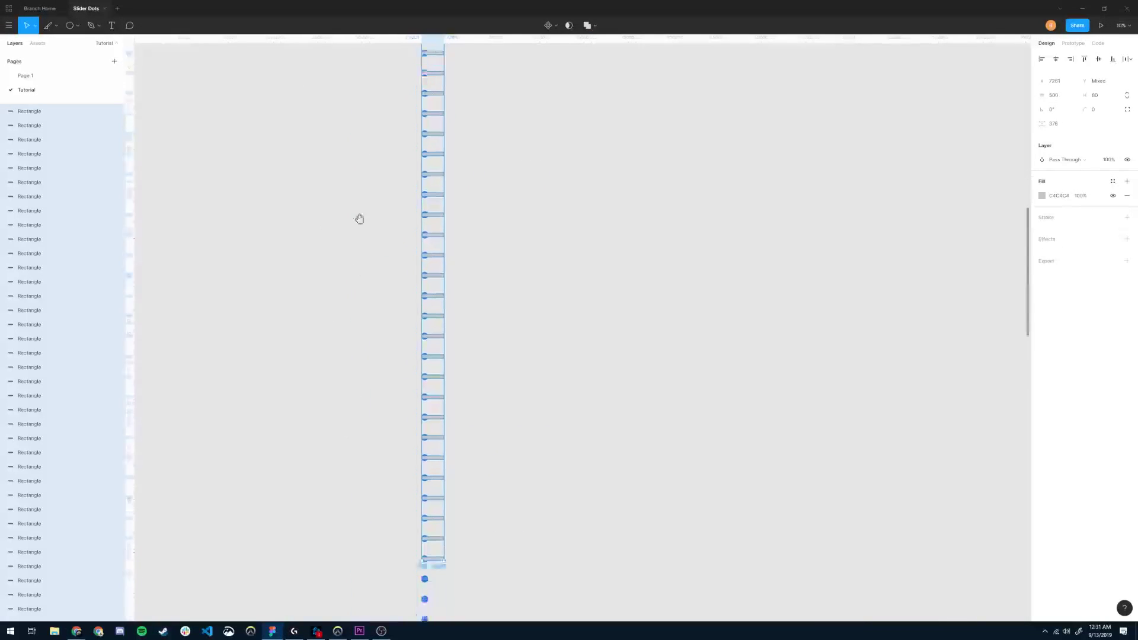
scroll(353, 363, "left", 3)
scroll(466, 190, "up", 1)
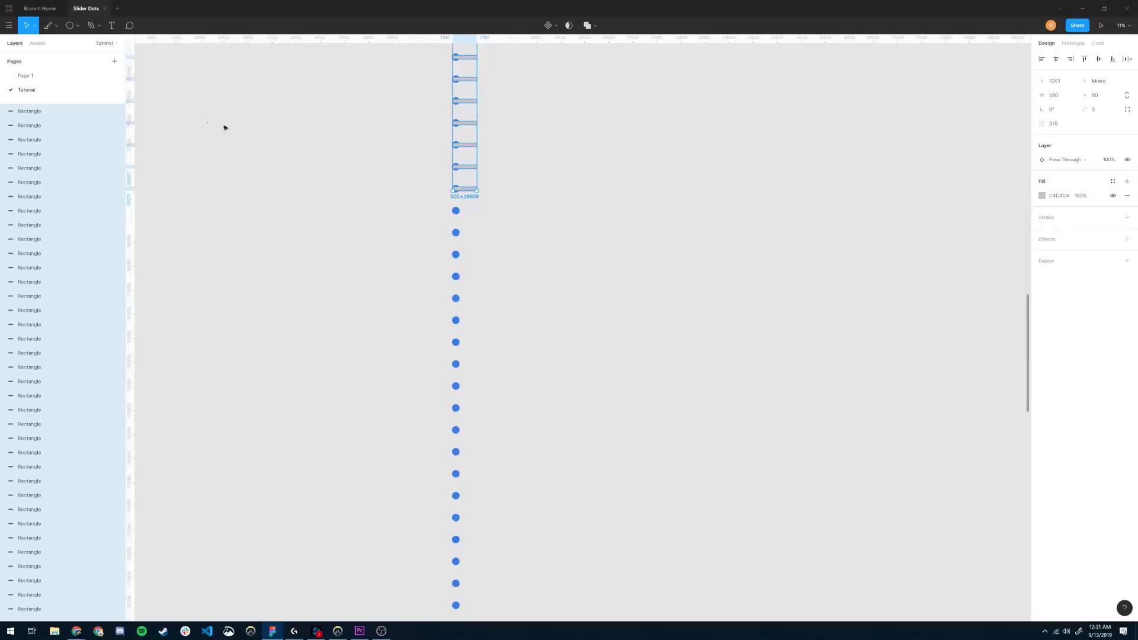
key("ctrl+c")
key("ctrl+v")
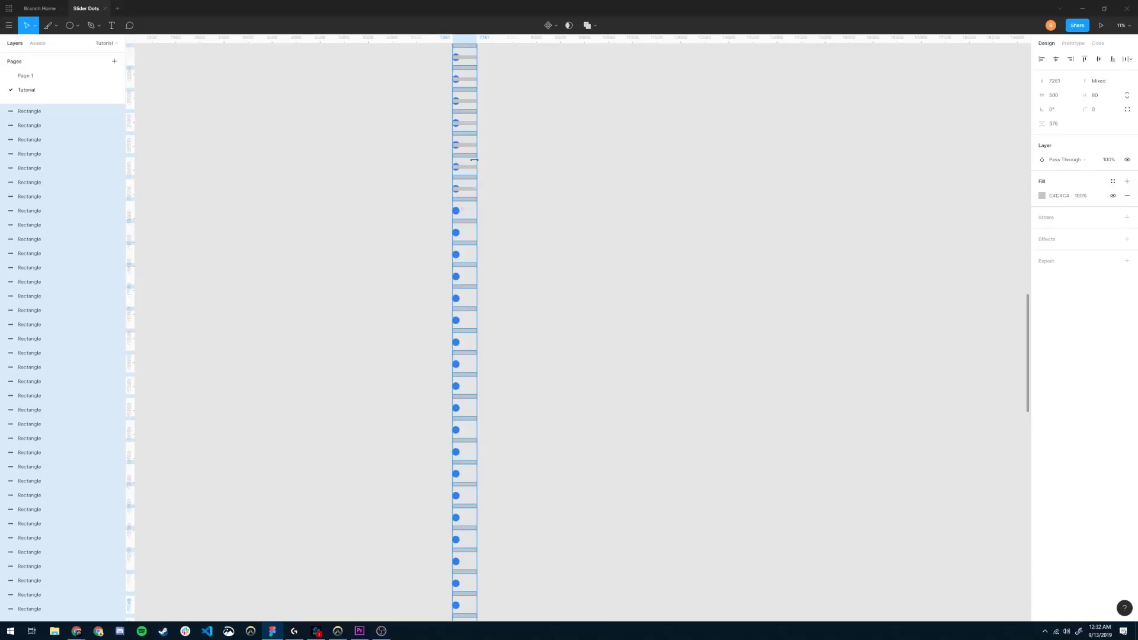
scroll(470, 166, "down", 2)
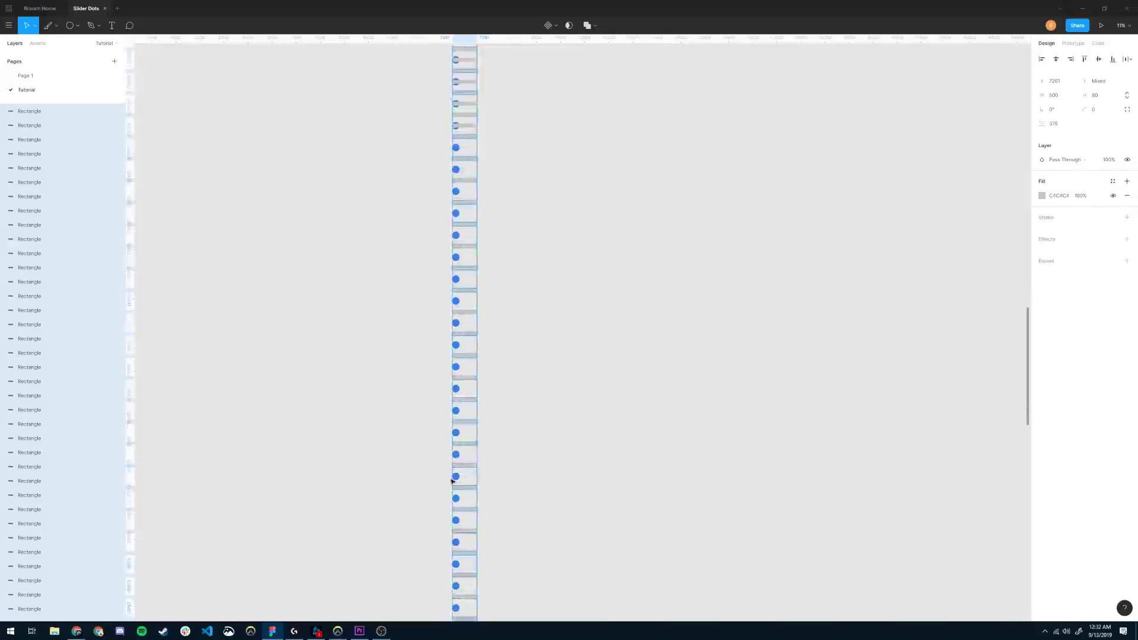
left_click_drag(472, 163, 482, 527)
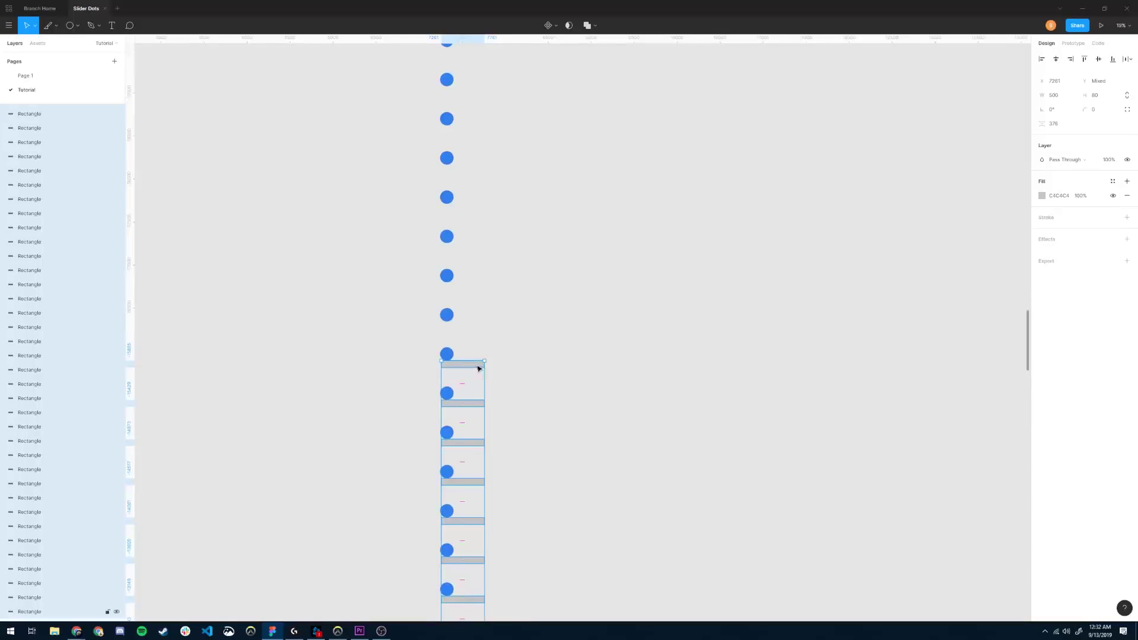
scroll(497, 201, "up", 3)
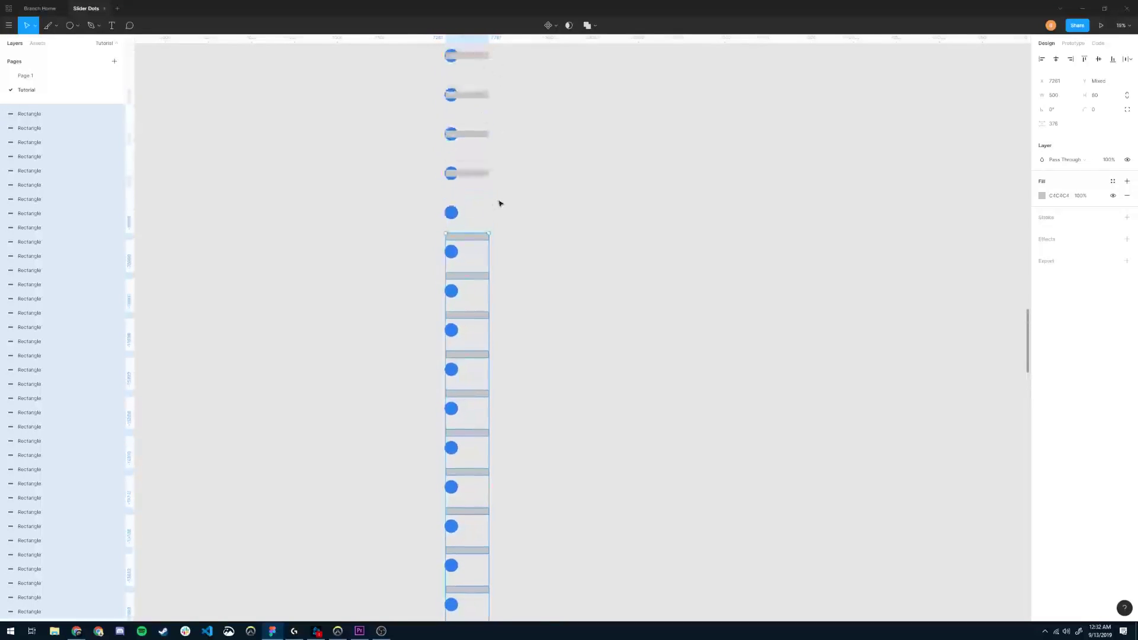
scroll(466, 269, "up", 3)
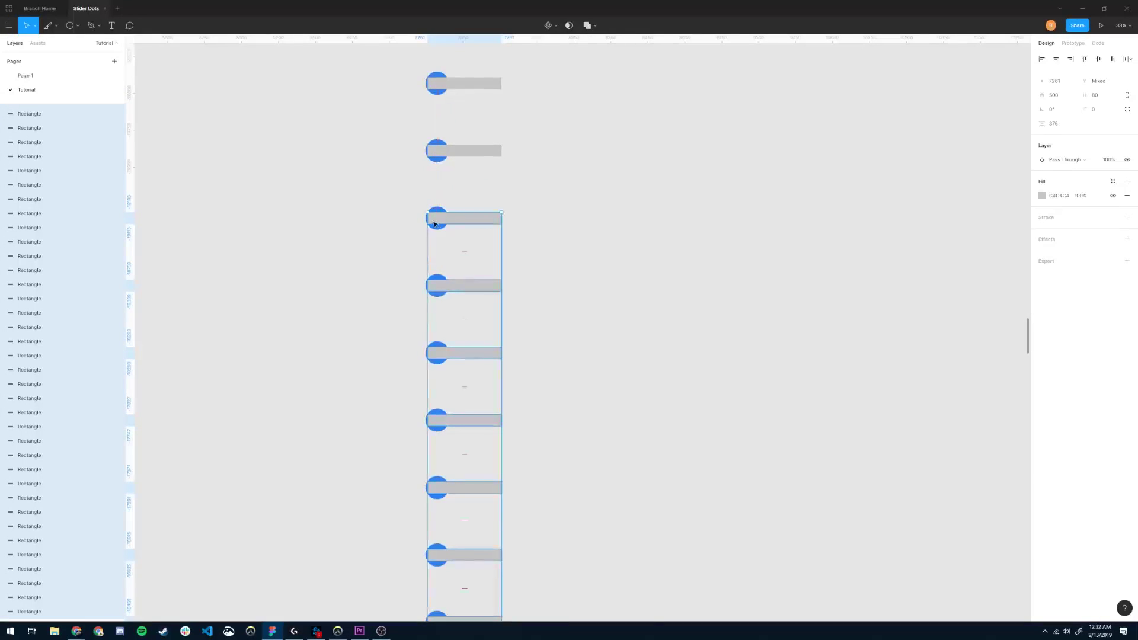
scroll(419, 208, "up", 5)
scroll(521, 424, "down", 5)
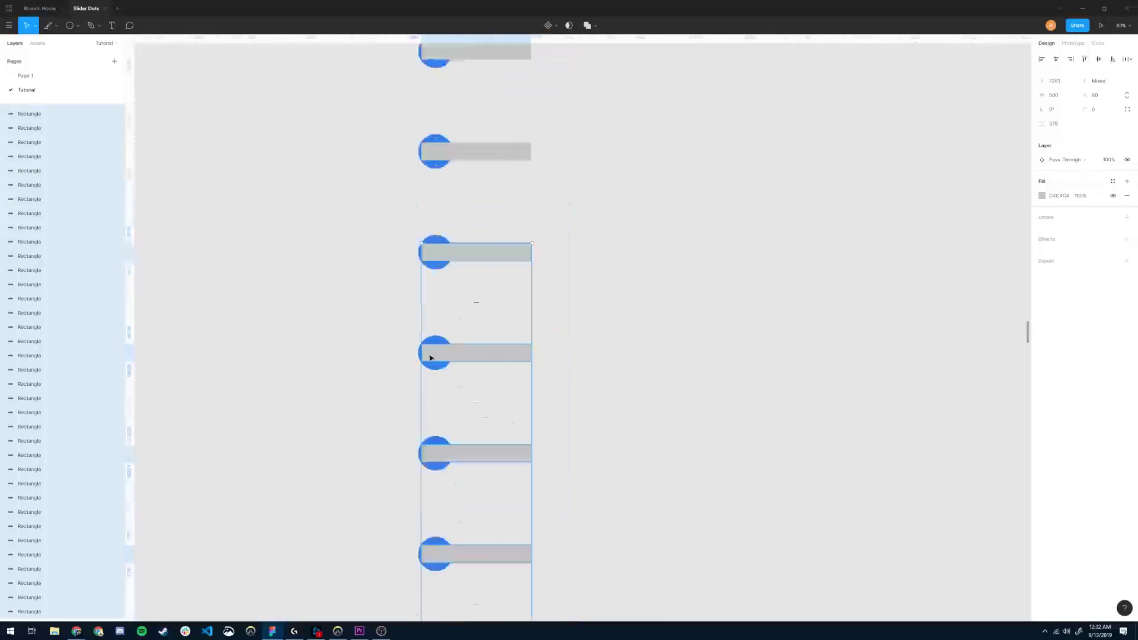
scroll(431, 358, "down", 5)
left_click(364, 304)
scroll(363, 176, "up", 8)
Select the full range of Rectangle layers in the Layers panel
scroll(371, 176, "down", 5)
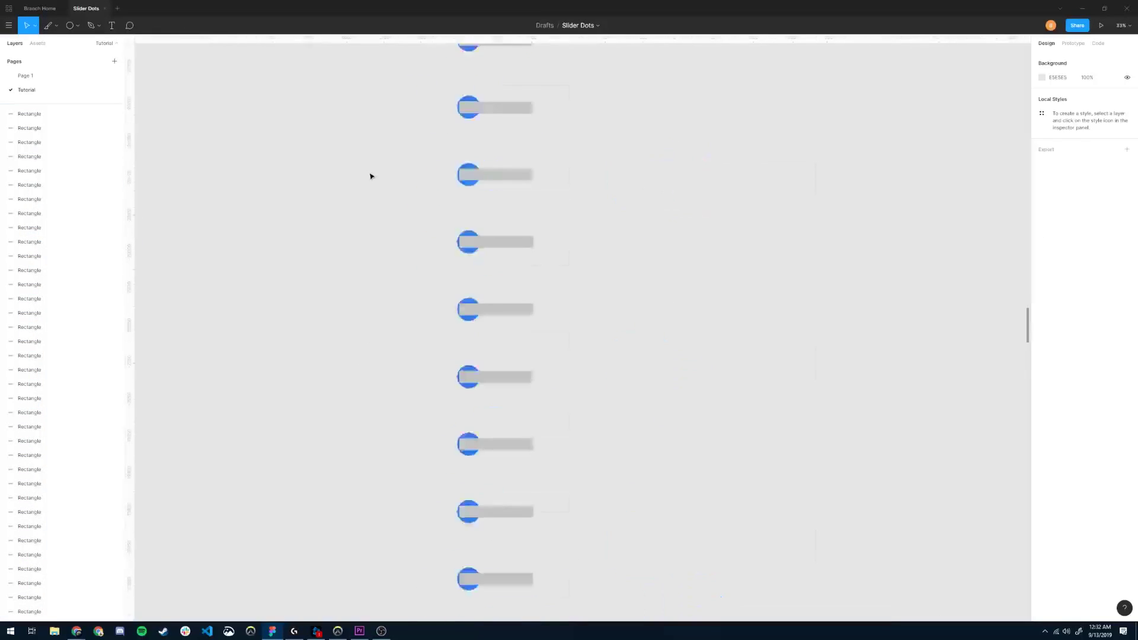
scroll(407, 204, "down", 2)
scroll(440, 258, "up", 15)
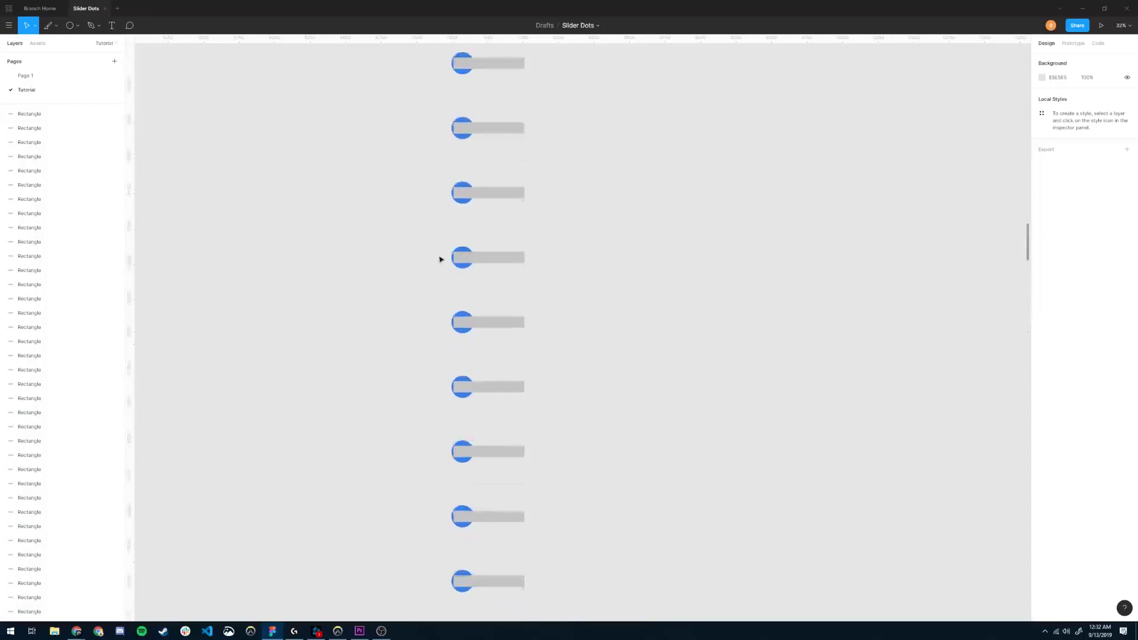
scroll(435, 256, "up", 4)
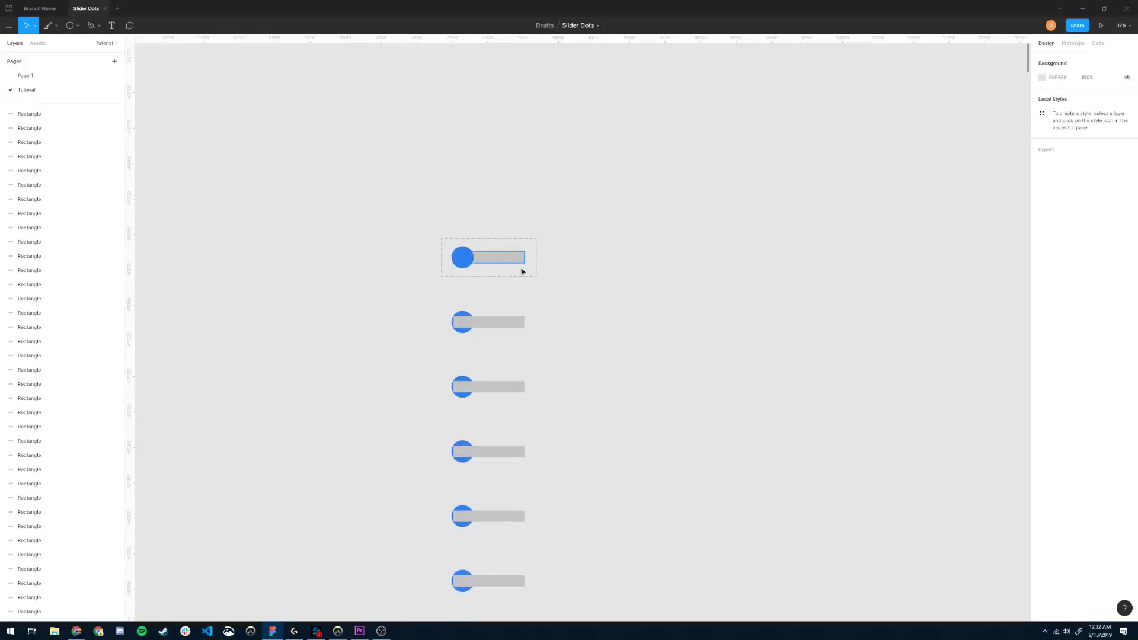
scroll(529, 302, "down", 2)
scroll(439, 330, "up", 5)
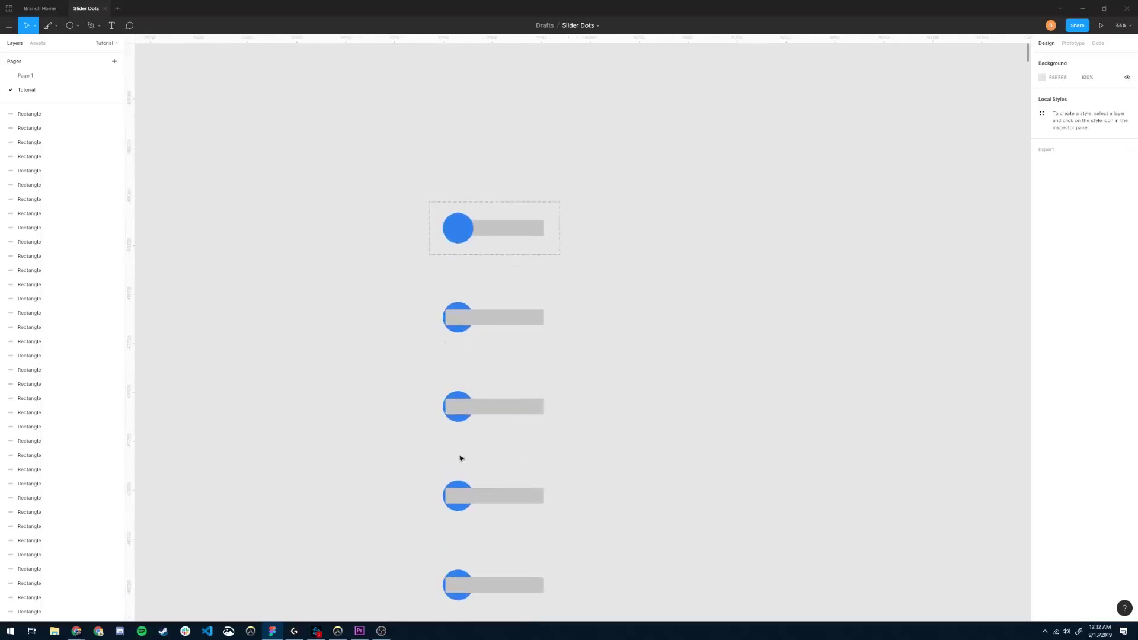
scroll(486, 305, "down", 3)
scroll(455, 266, "up", 3)
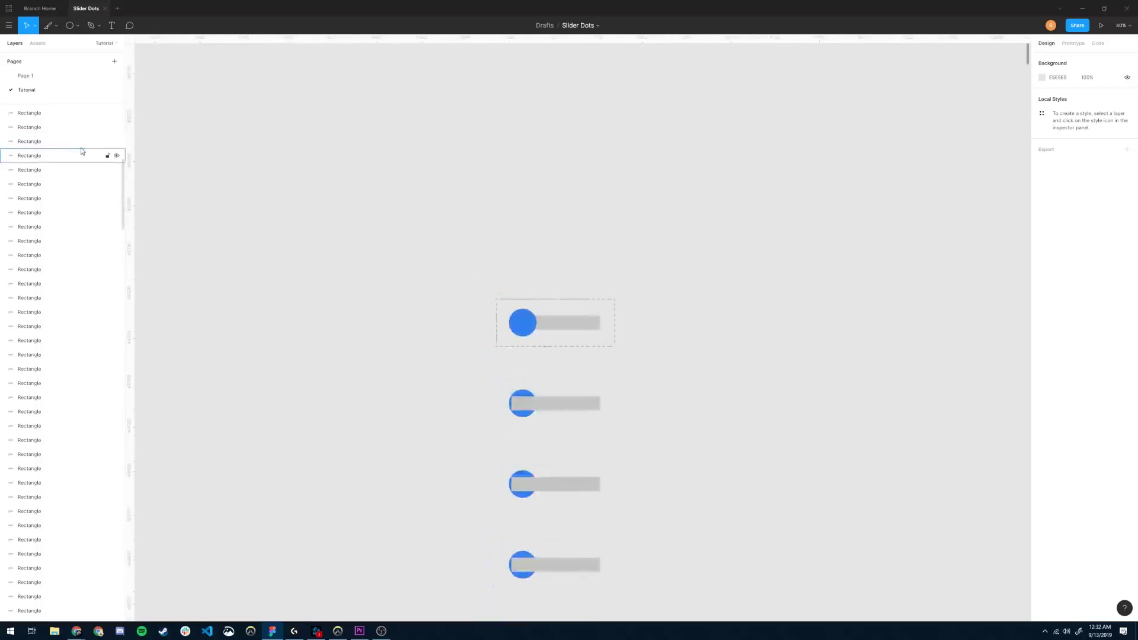
scroll(71, 152, "down", 1)
left_click(34, 116)
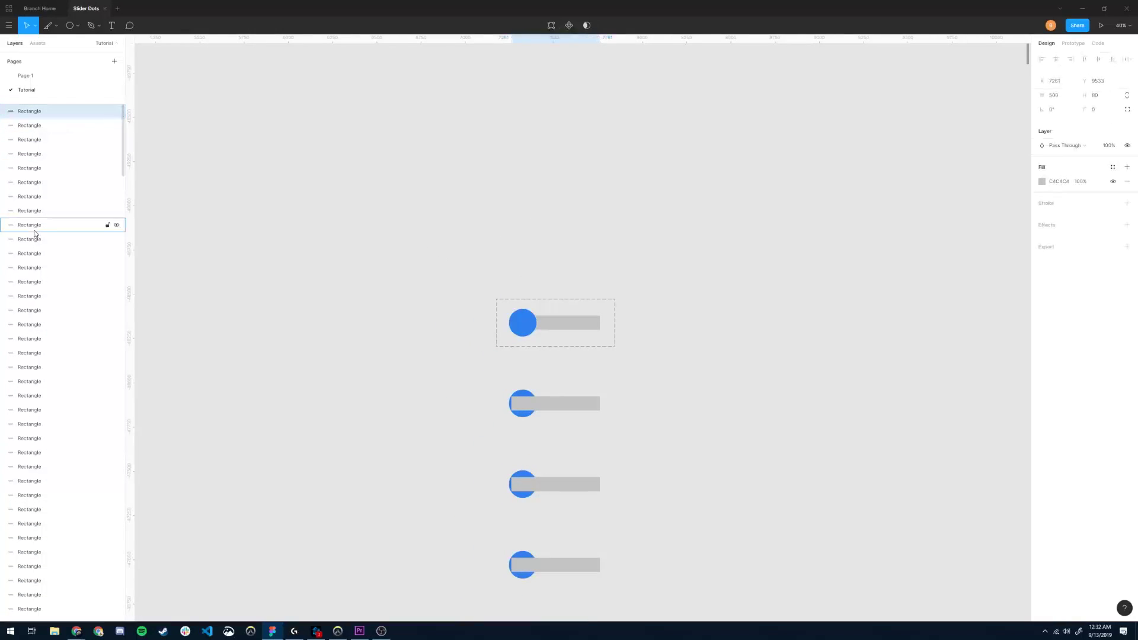
scroll(35, 233, "down", 1)
scroll(34, 233, "down", 10)
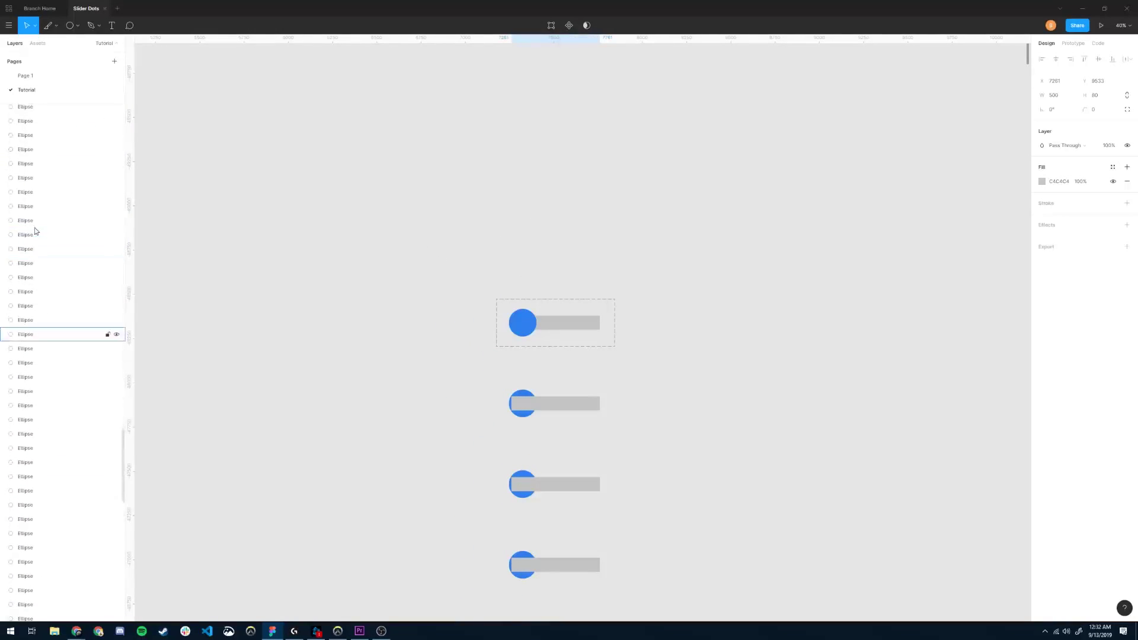
scroll(35, 232, "up", 6)
left_click(32, 436, "shift")
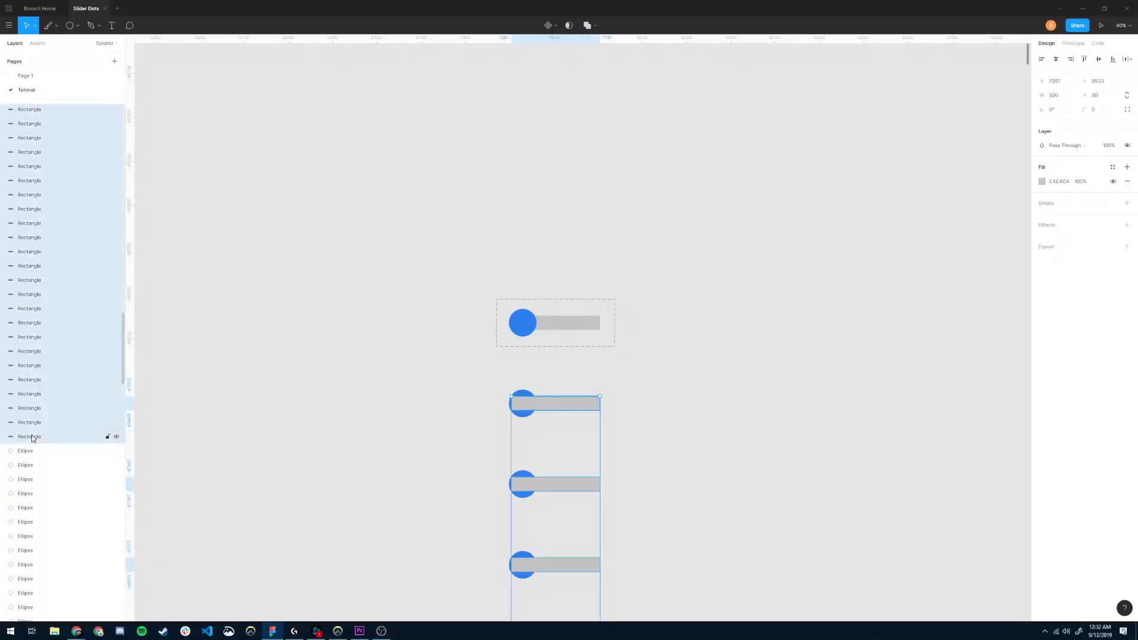
Send the selected grey bars behind the blue dots and clear the selection
scroll(45, 221, "up", 3)
scroll(602, 364, "up", 1)
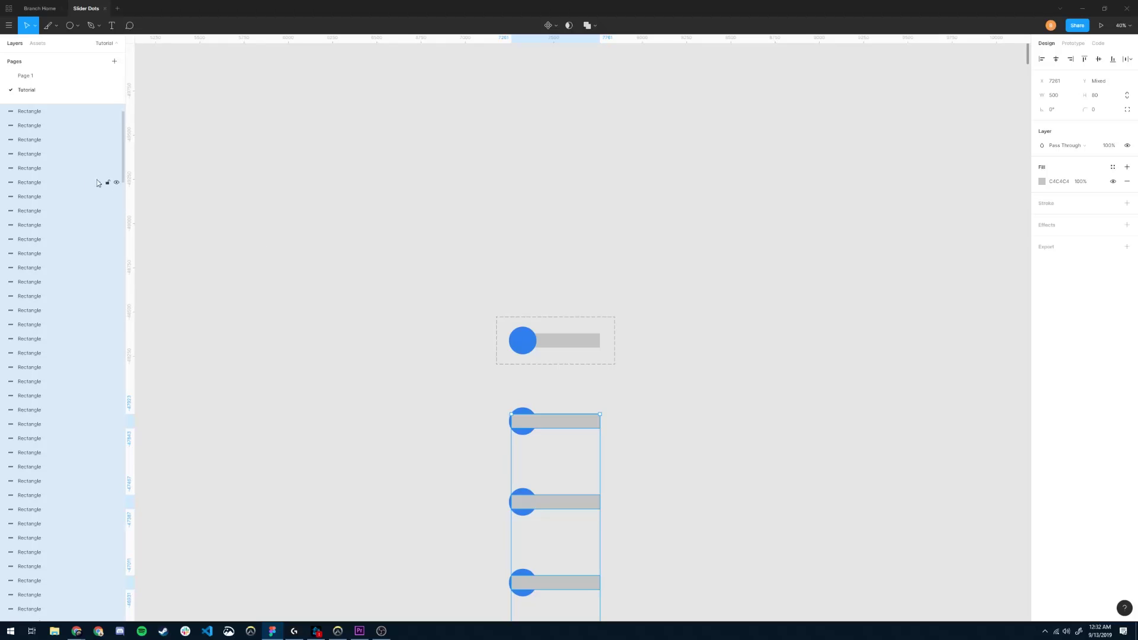
scroll(94, 182, "up", 1)
scroll(581, 308, "down", 3)
scroll(578, 305, "up", 1)
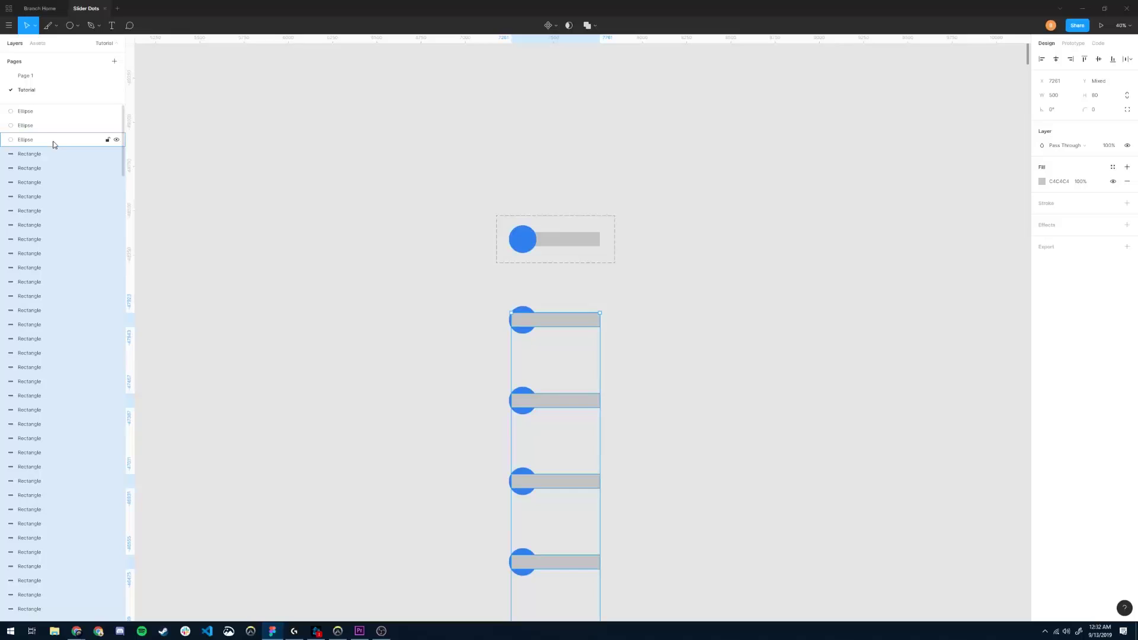
scroll(76, 209, "down", 15)
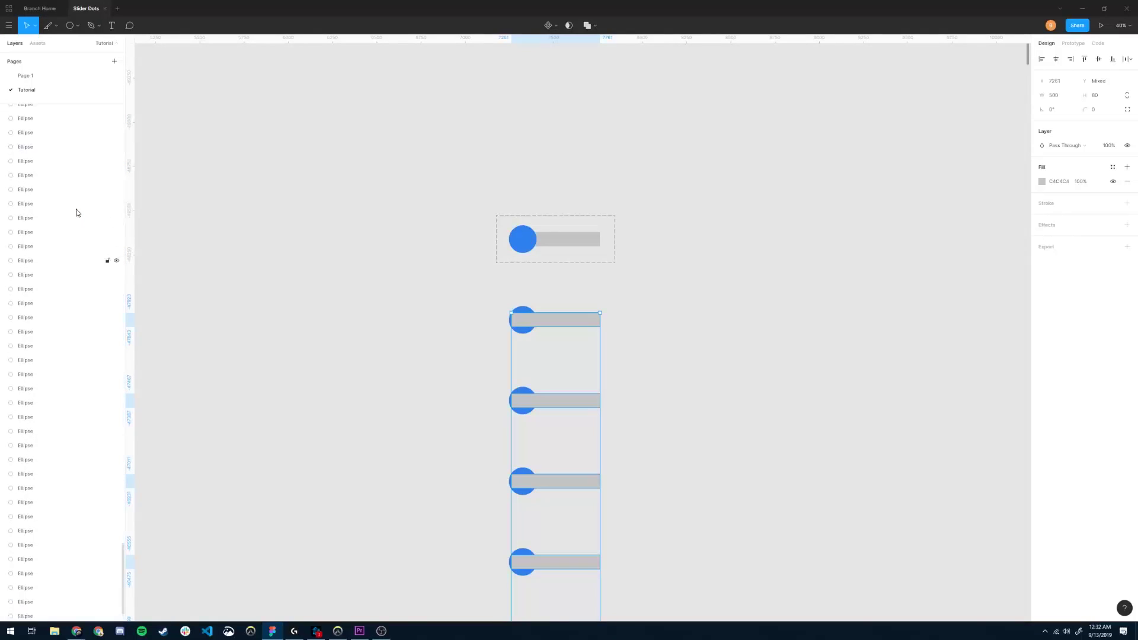
scroll(77, 211, "up", 1)
scroll(76, 214, "down", 1)
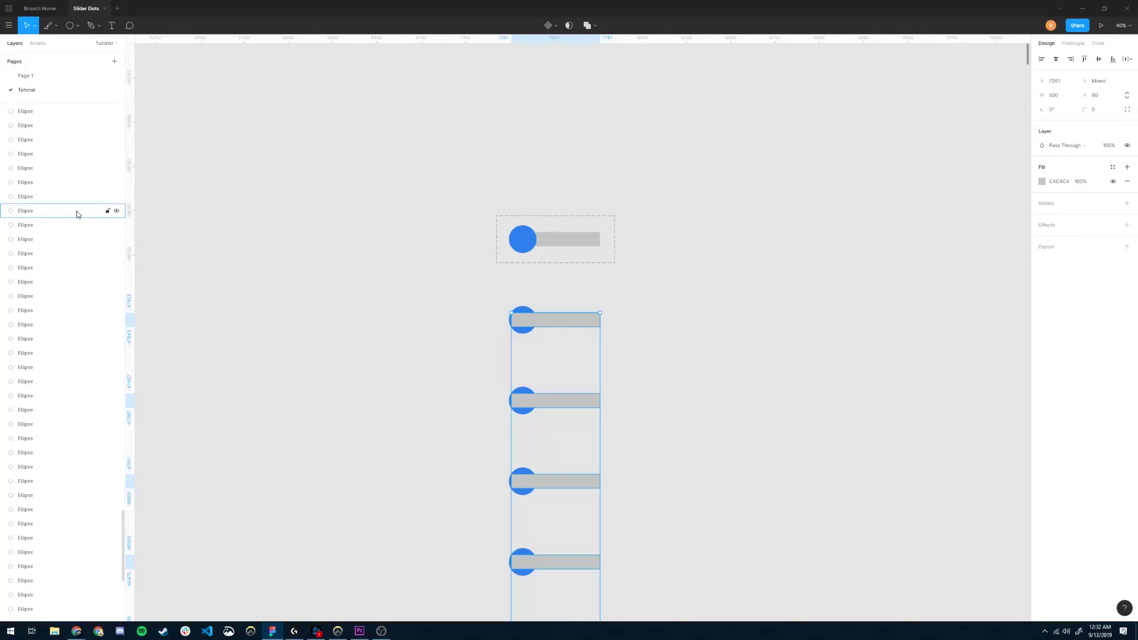
scroll(54, 220, "up", 15)
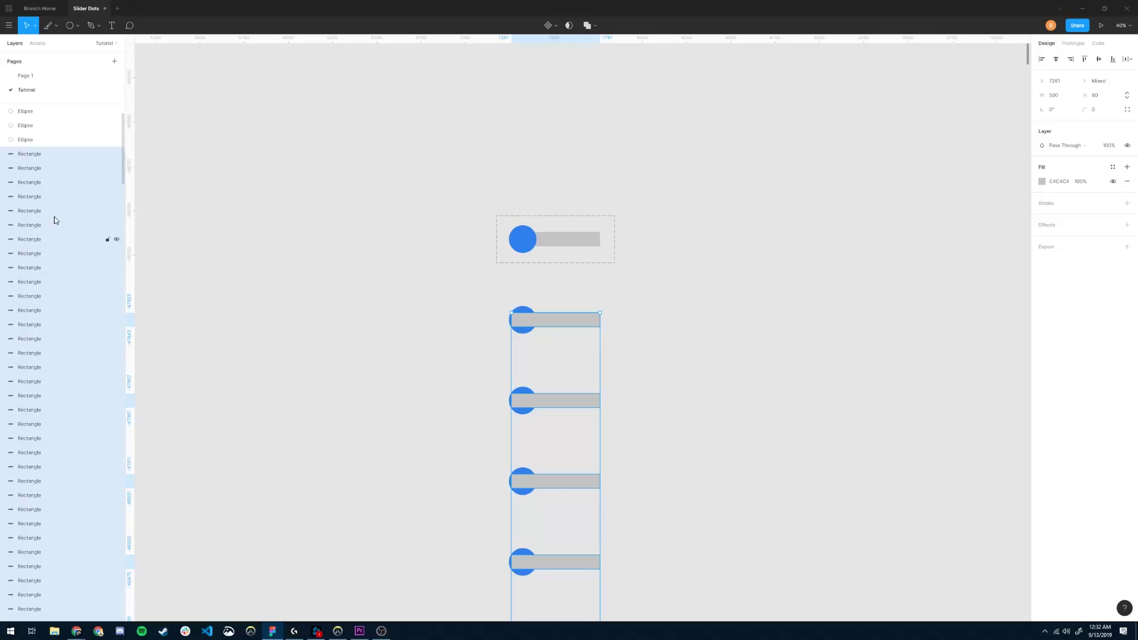
scroll(54, 220, "up", 5)
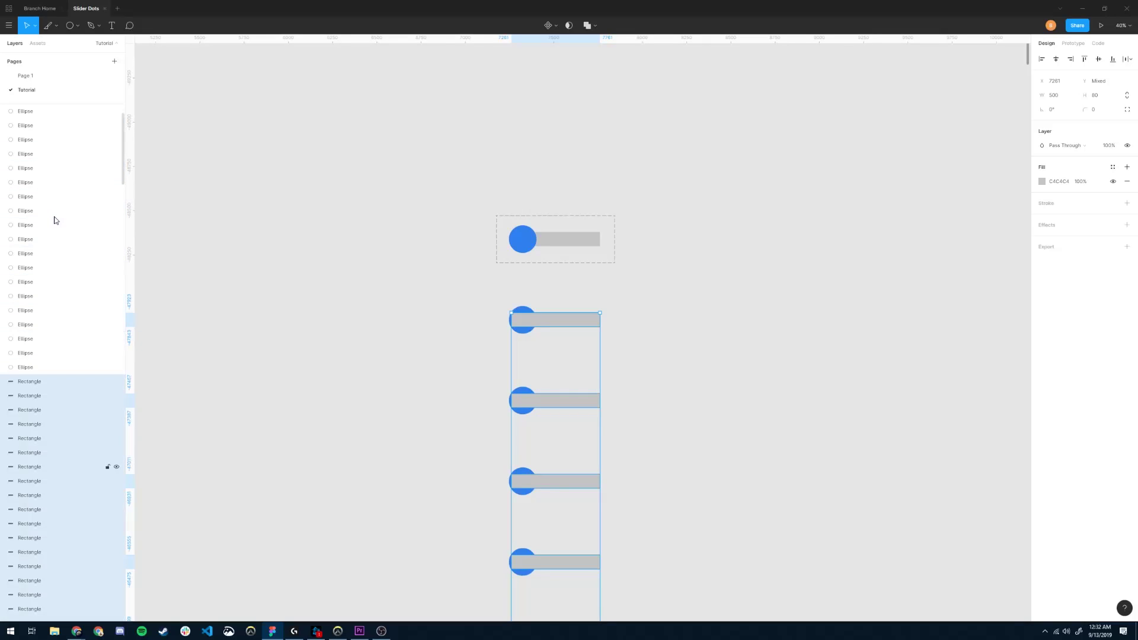
key("bracketleft")
scroll(368, 287, "down", 2)
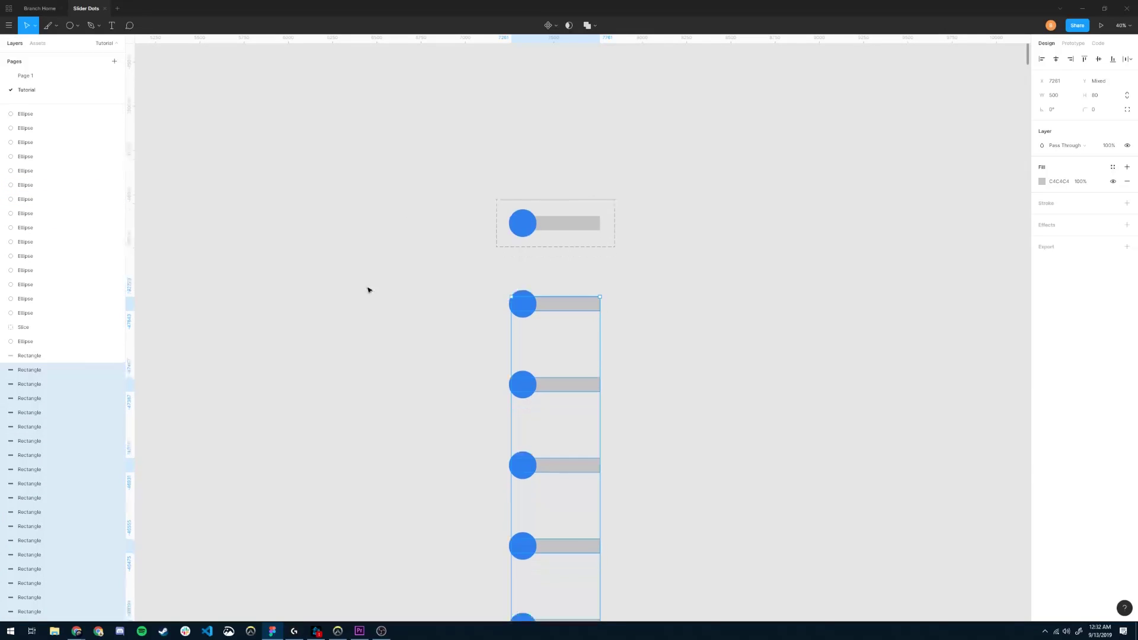
scroll(415, 243, "down", 2)
left_click(534, 308)
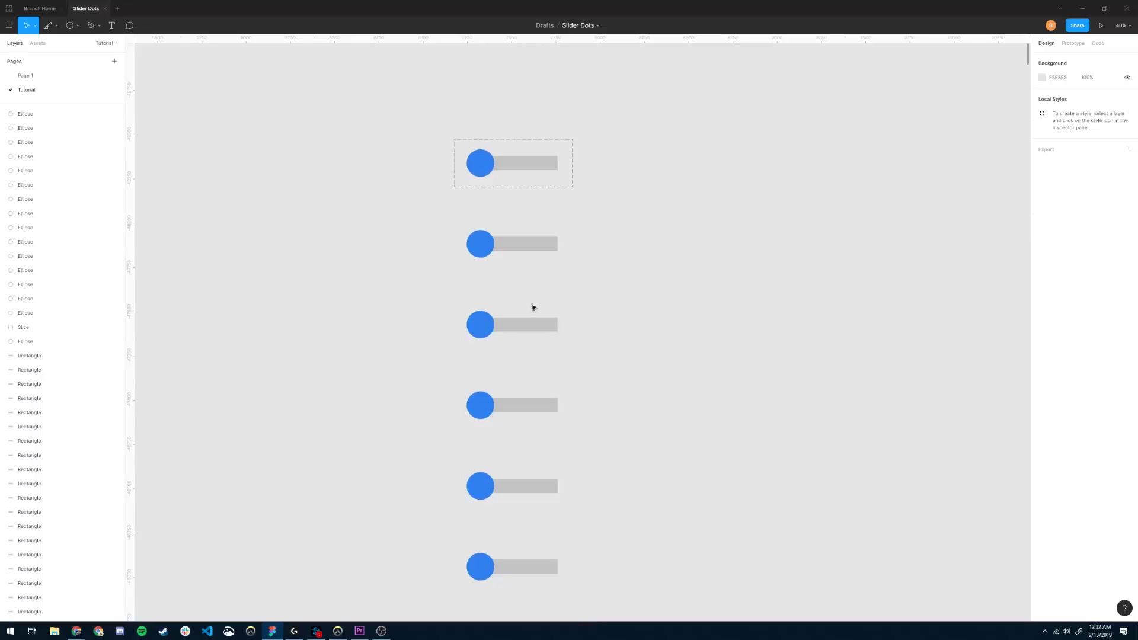
scroll(529, 332, "down", 3)
Bring the Slice layer to the front with Ctrl+Shift+] and open the plugins list
scroll(497, 294, "up", 4)
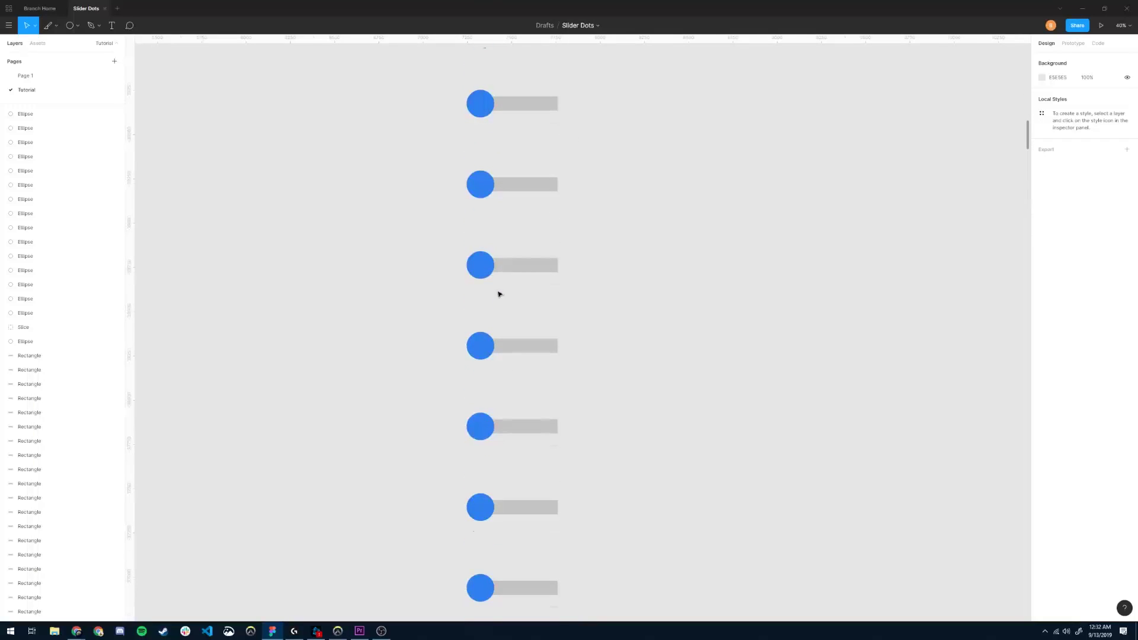
scroll(491, 287, "up", 3)
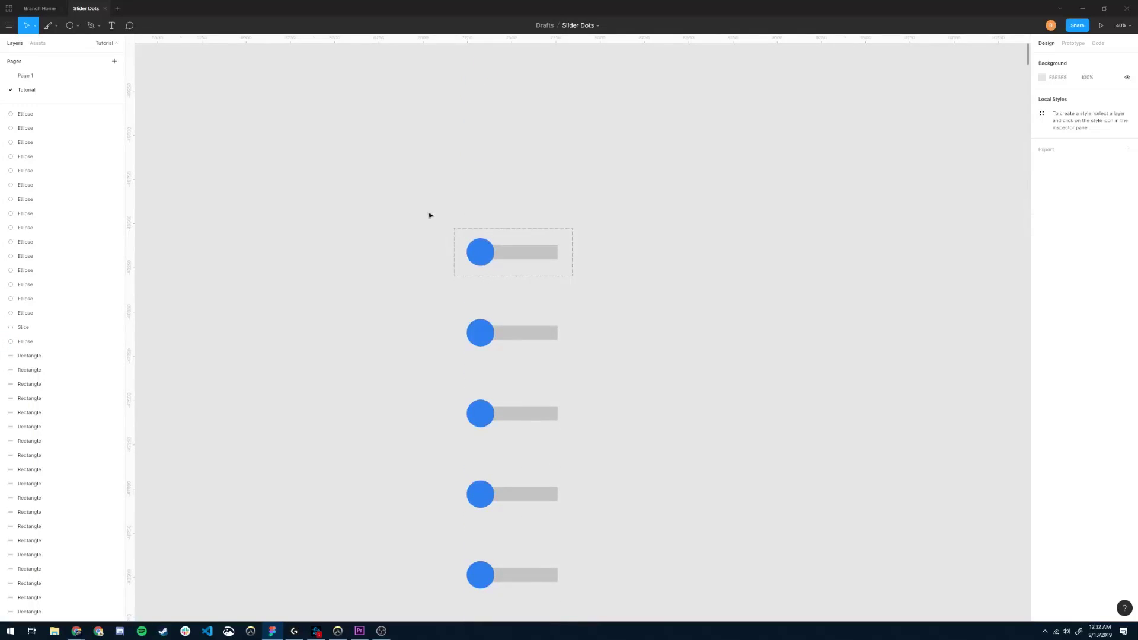
scroll(457, 237, "up", 3)
scroll(60, 154, "up", 10)
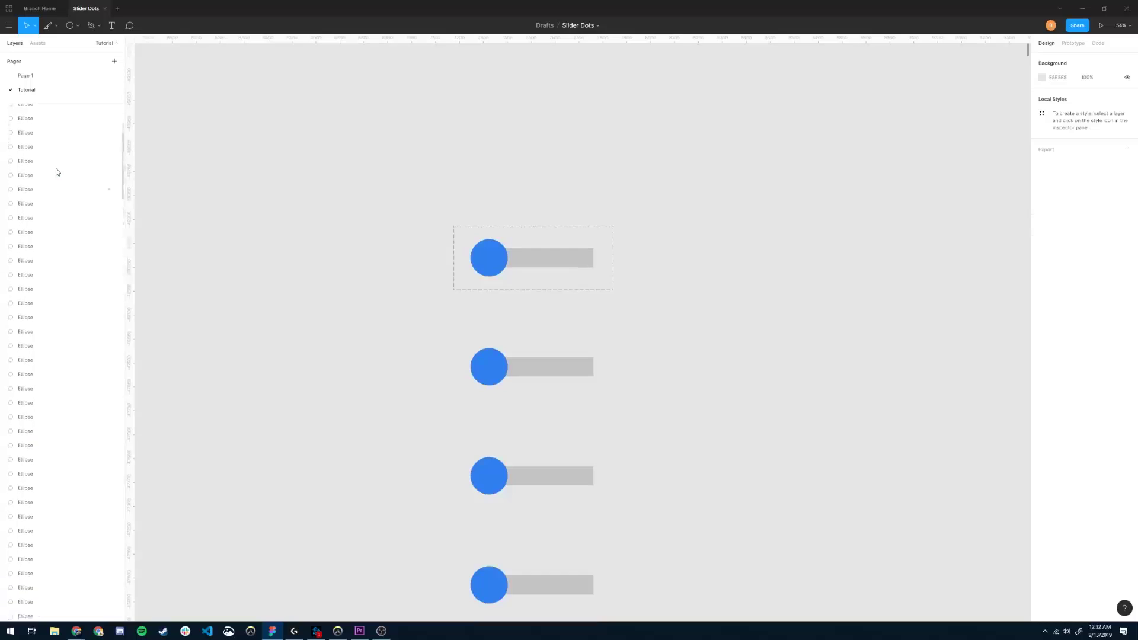
scroll(56, 170, "down", 10)
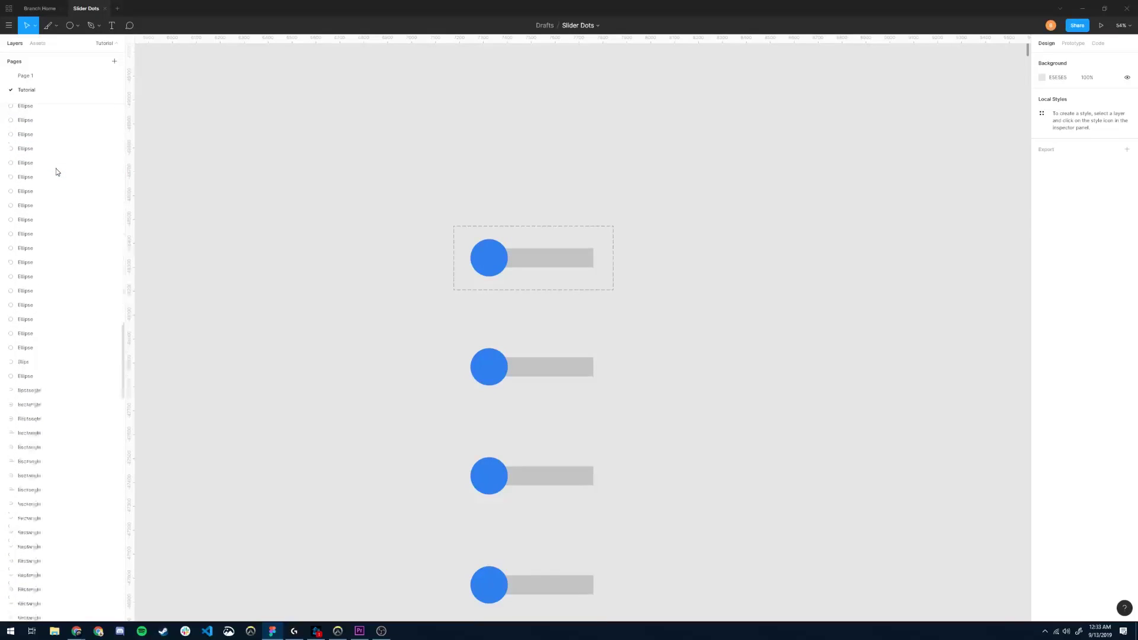
left_click(35, 362)
key("ctrl+shift+bracketright")
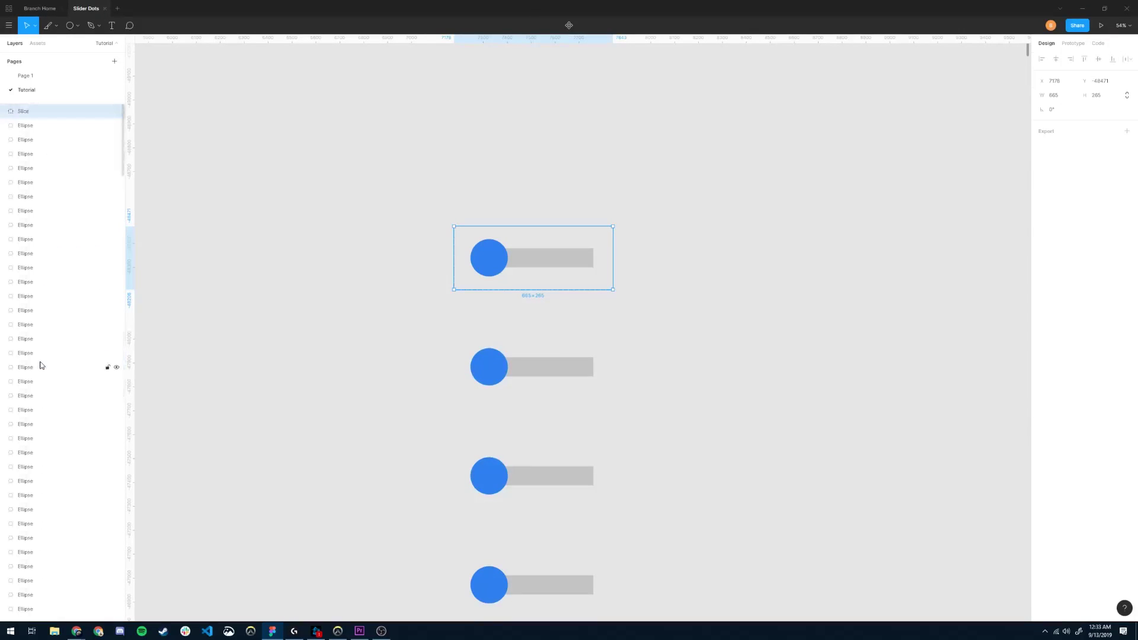
scroll(226, 202, "up", 1)
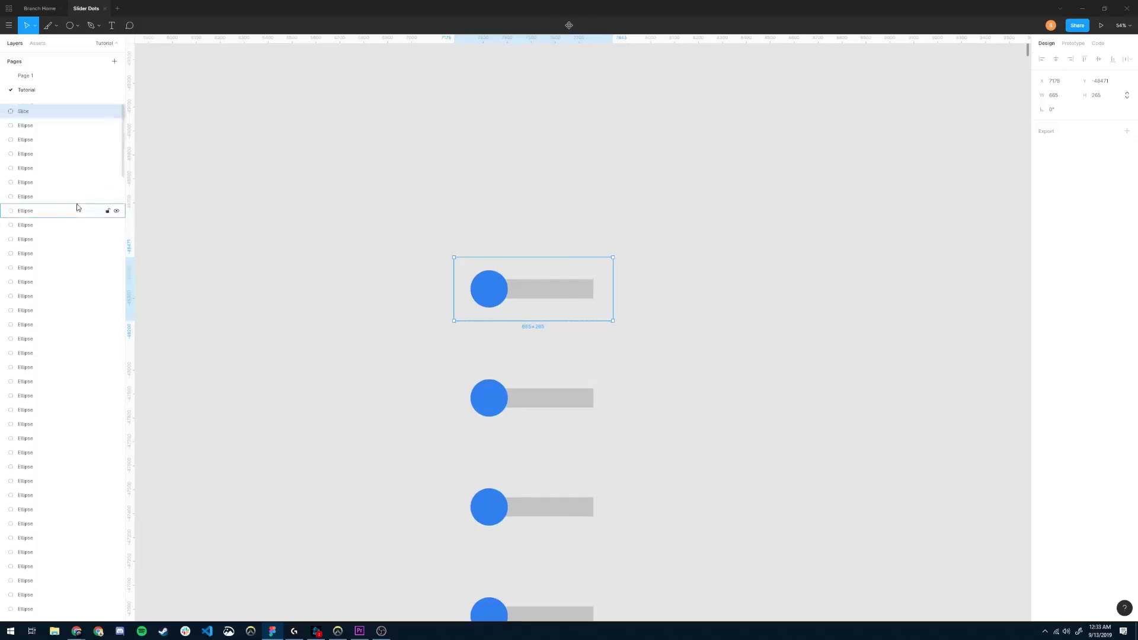
left_click(9, 25)
mouse_move(47, 145)
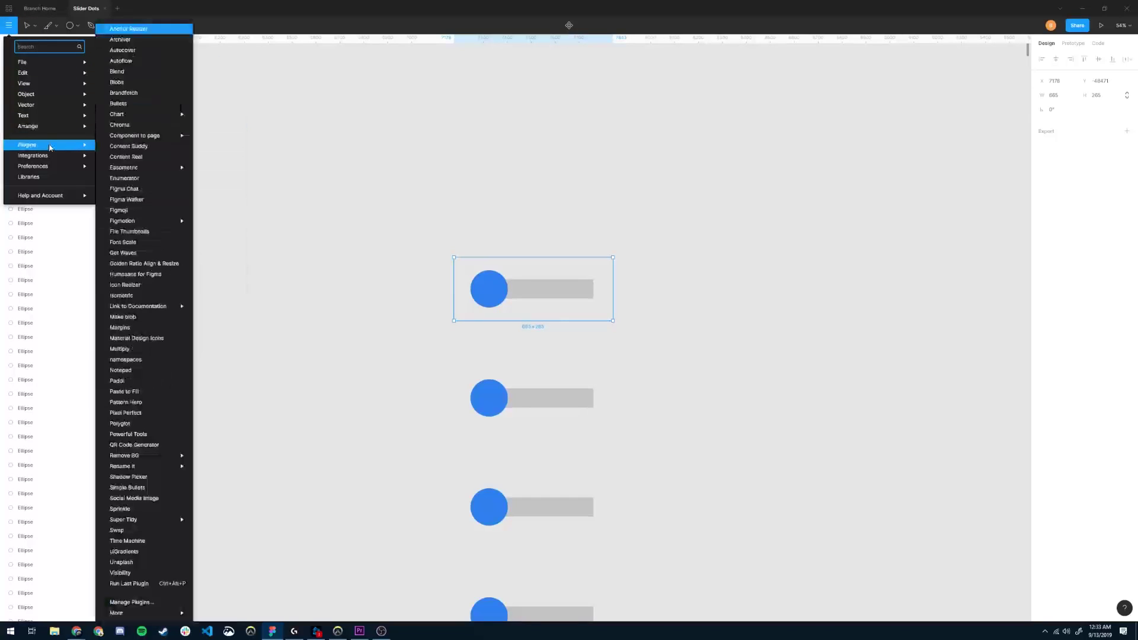
left_click(134, 348)
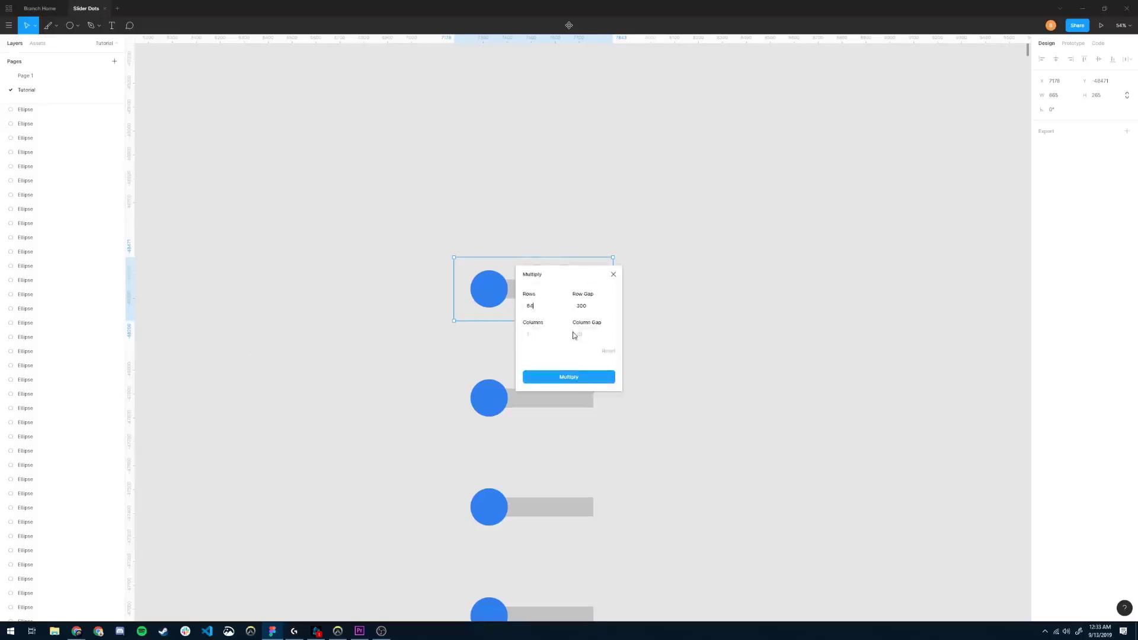
left_click(568, 378)
left_click_drag(534, 356, 536, 343)
scroll(537, 375, "down", 20)
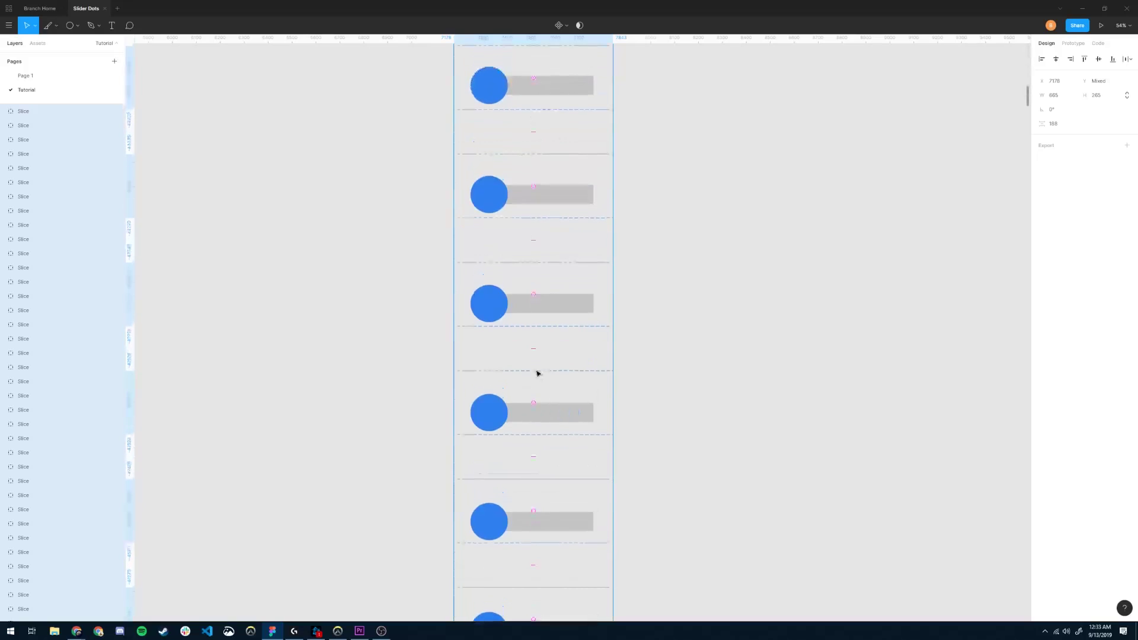
left_click_drag(534, 346, 535, 351)
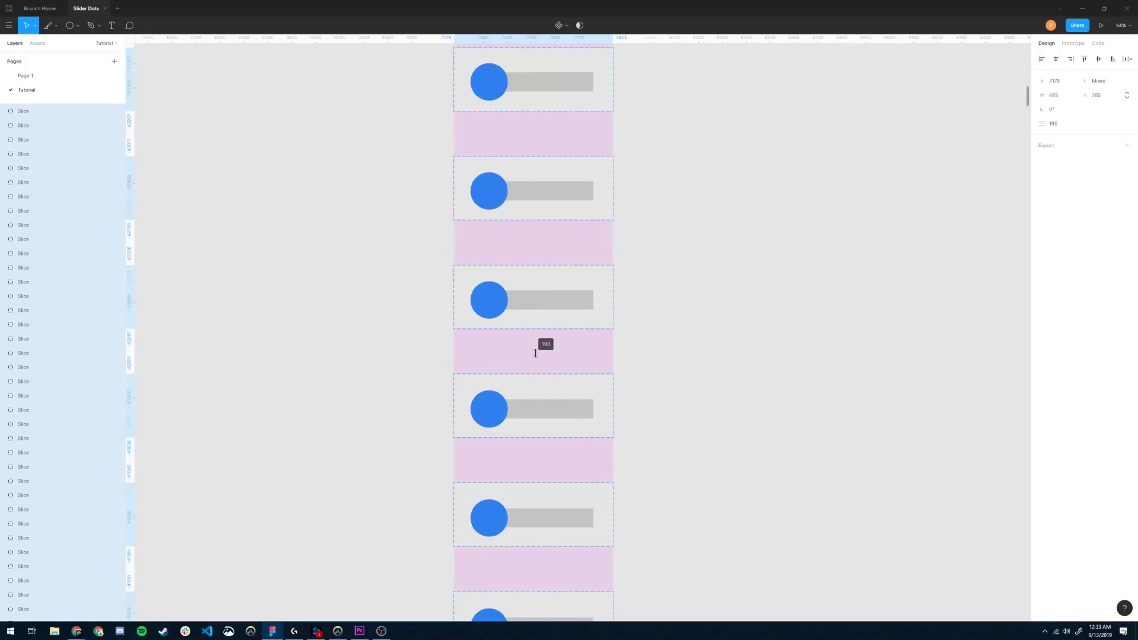
mouse_move(535, 354)
left_mouse_down()
mouse_move(543, 347)
mouse_move(536, 358)
left_mouse_up()
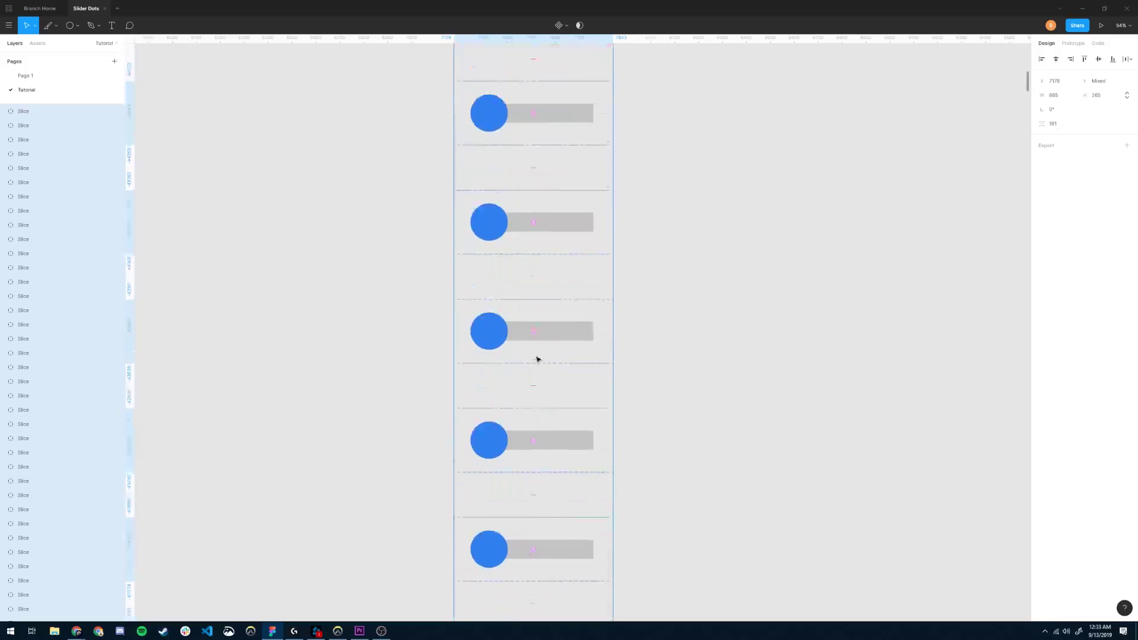
scroll(538, 359, "down", 10)
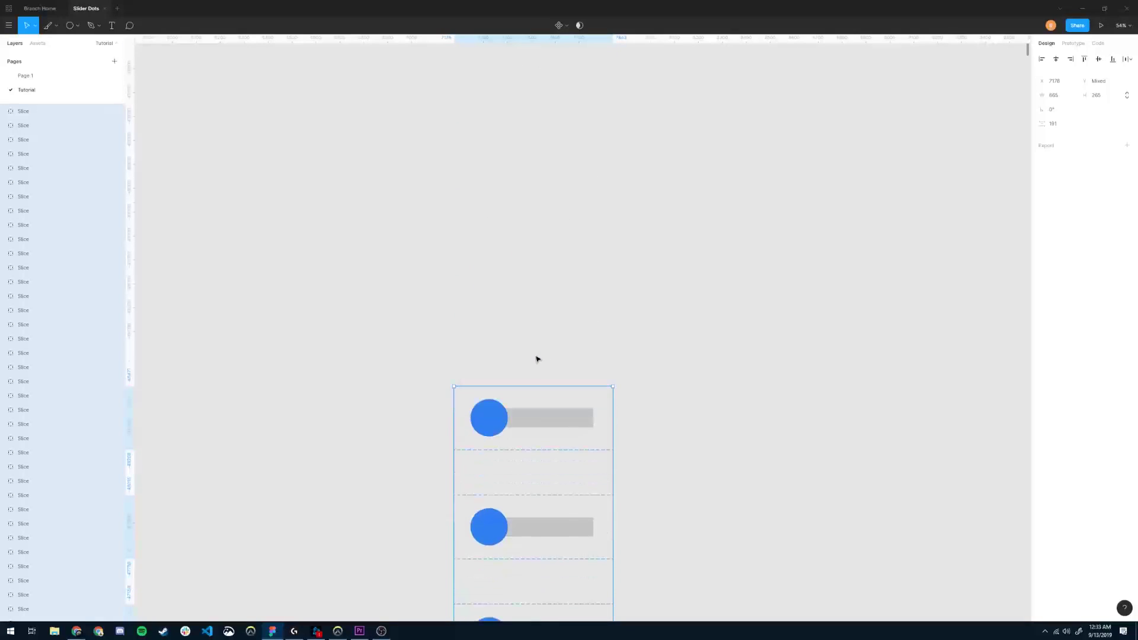
scroll(536, 359, "down", 10)
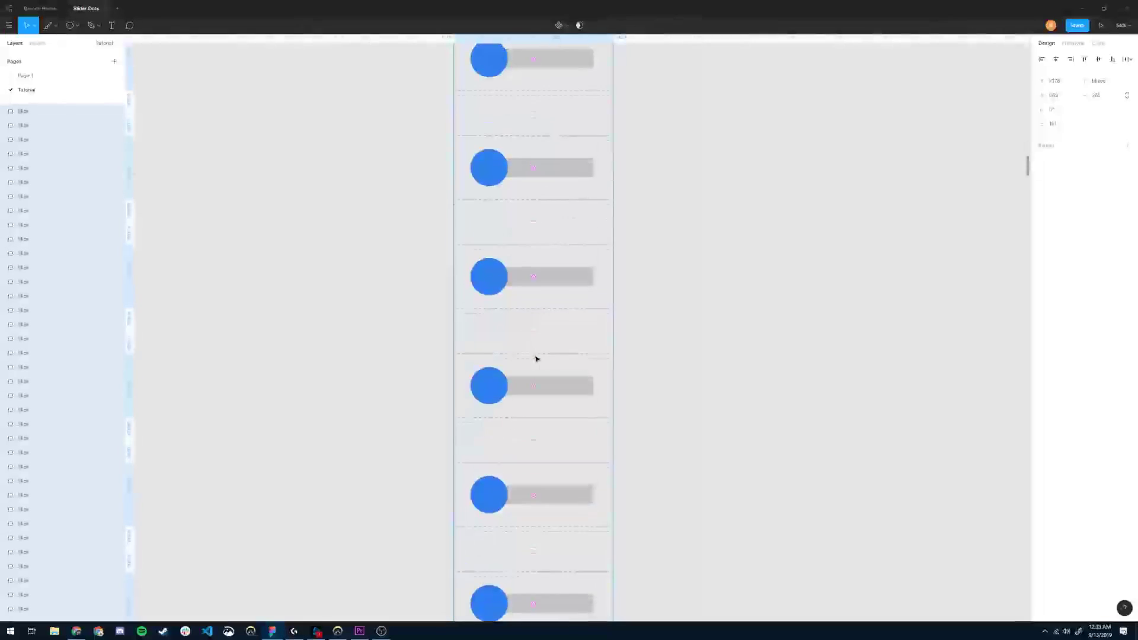
scroll(537, 359, "down", 10)
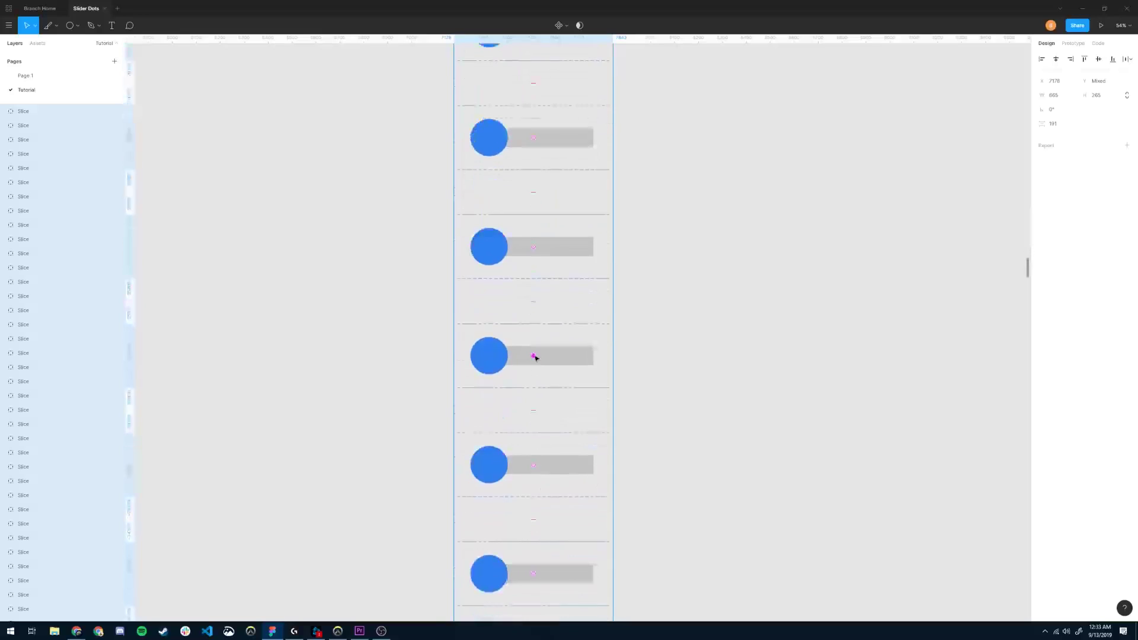
Move the selected column of slices so each sits over its slider row, 181 apart
scroll(536, 359, "down", 8)
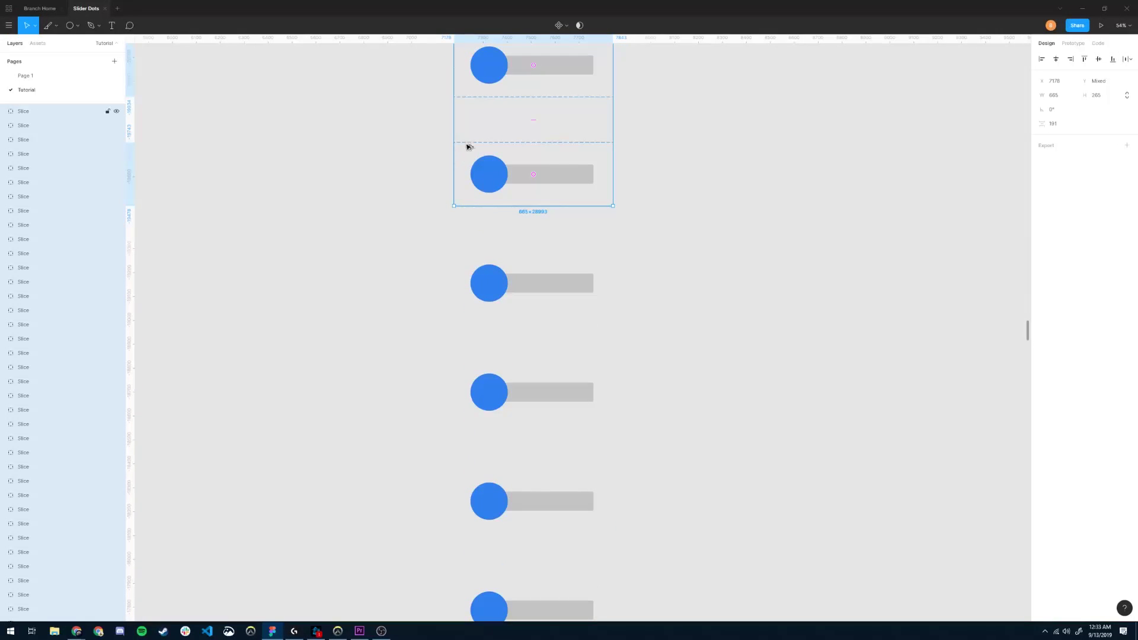
left_click_drag(468, 158, 464, 564)
scroll(516, 401, "down", 10)
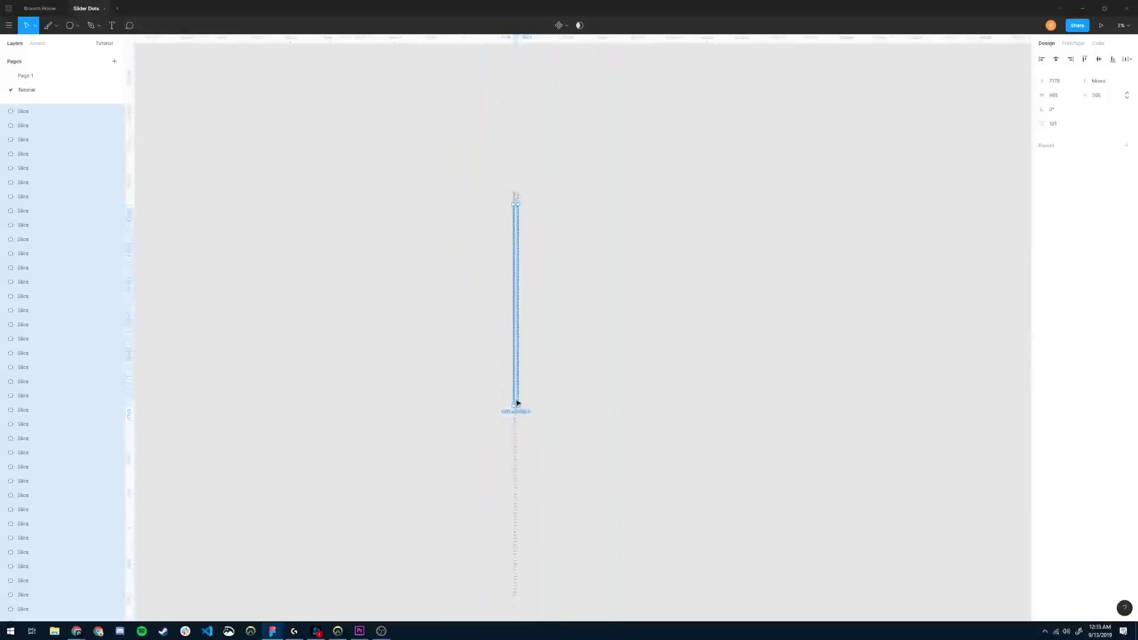
scroll(524, 375, "up", 2)
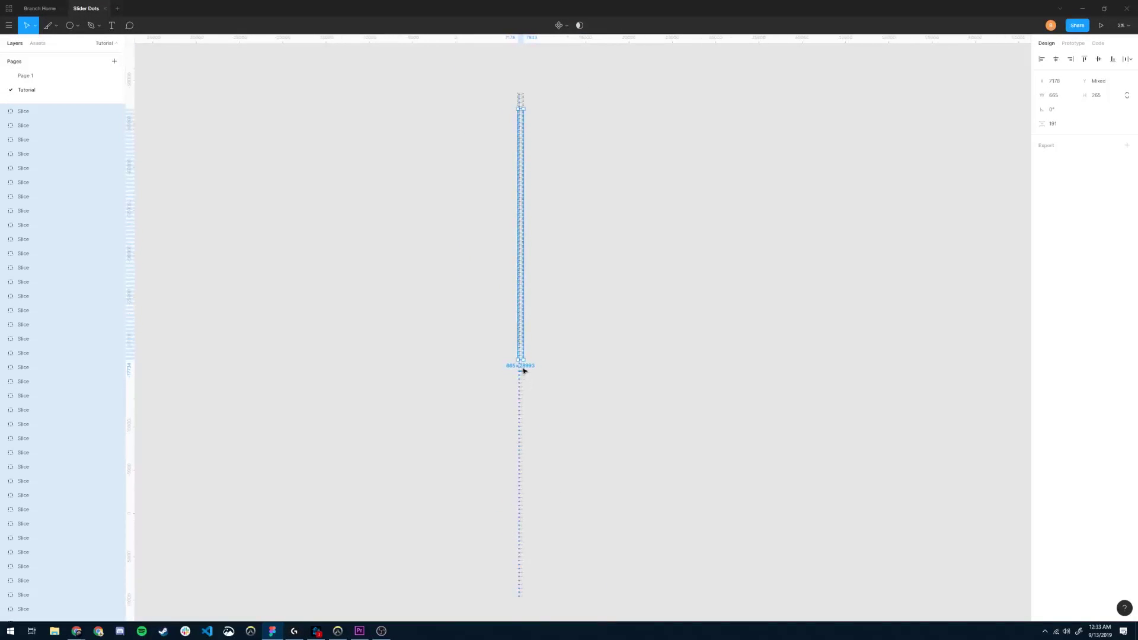
left_click_drag(523, 249, 527, 363)
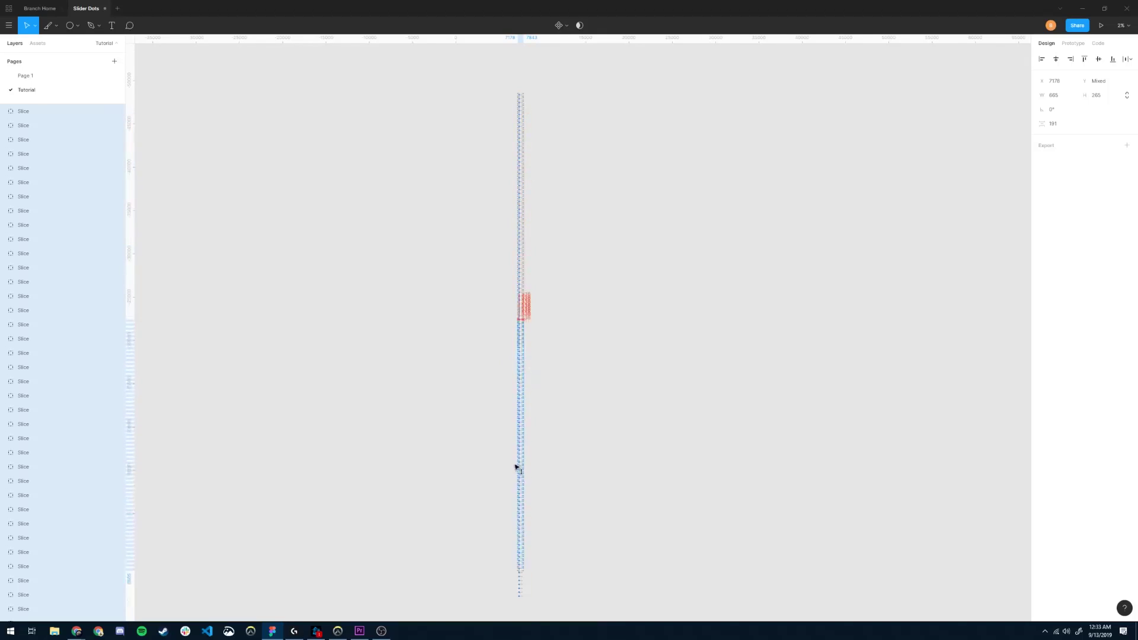
scroll(513, 375, "up", 10)
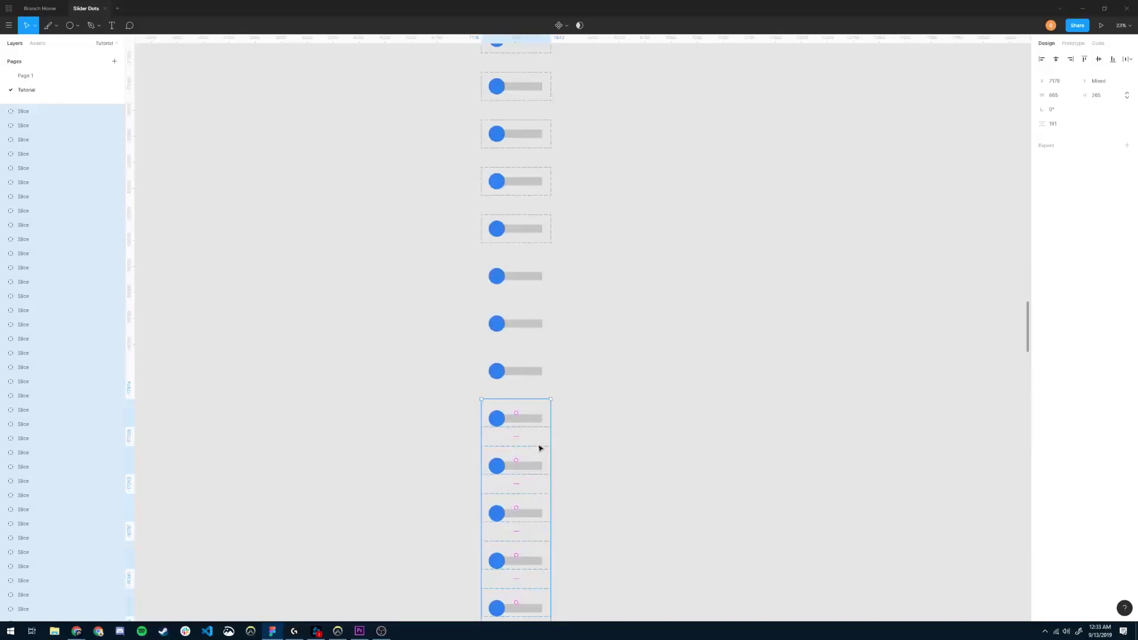
left_click_drag(532, 422, 529, 289)
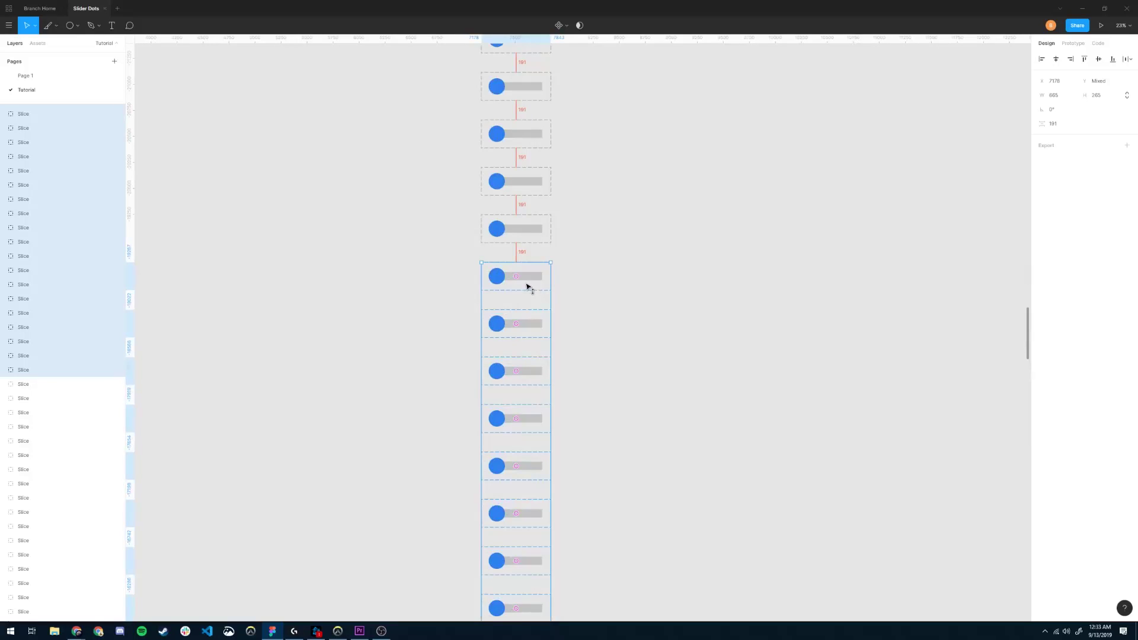
scroll(571, 384, "down", 6)
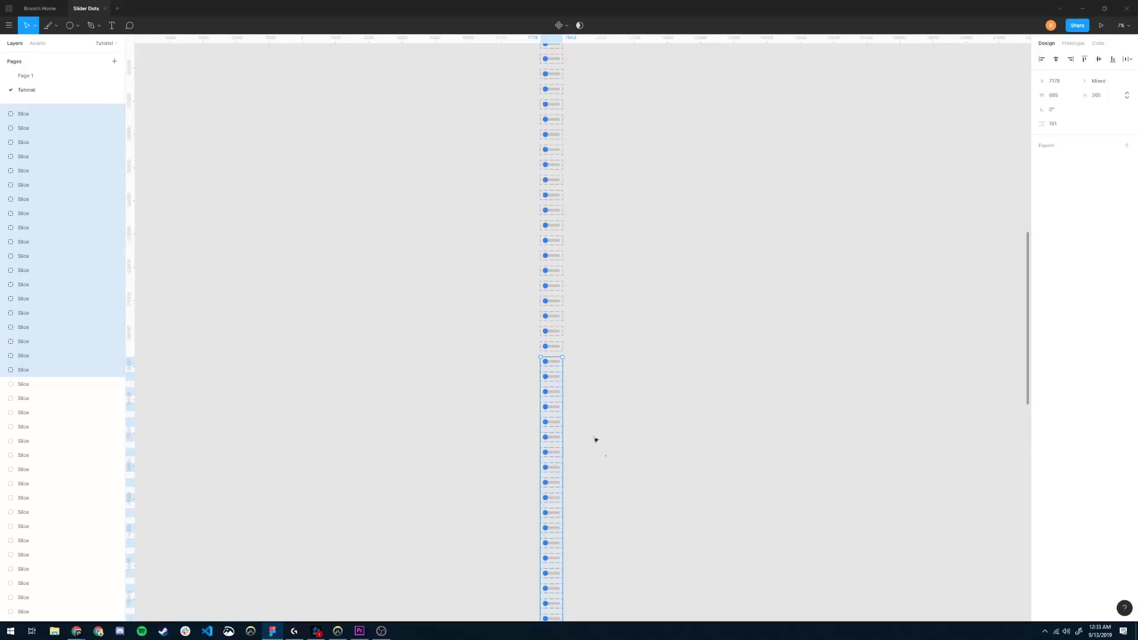
left_click(584, 371)
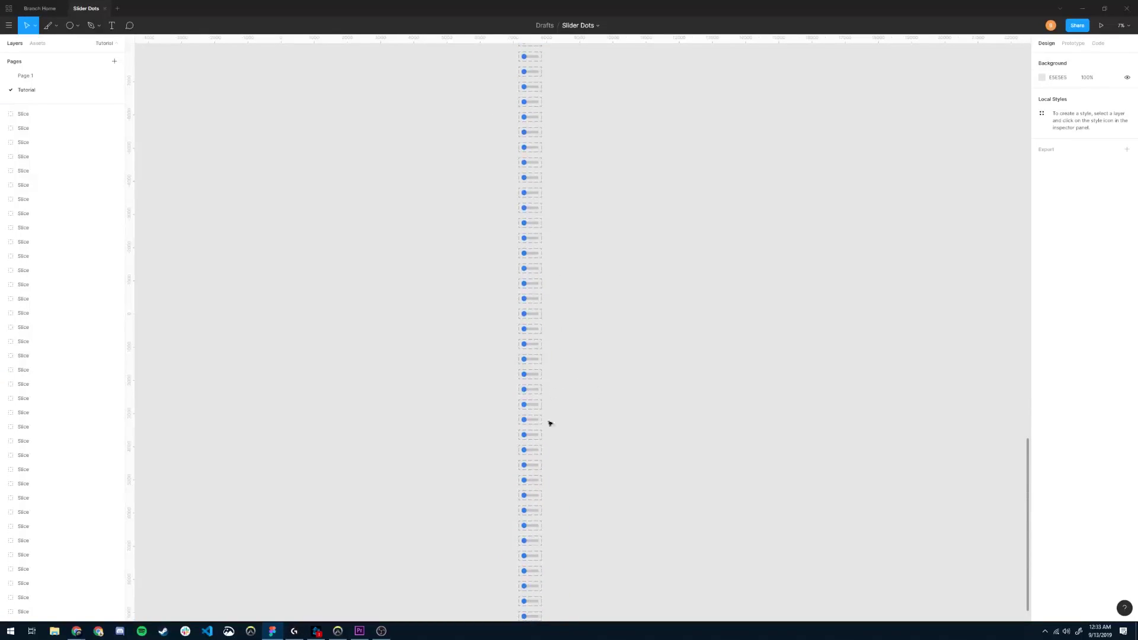
Select the first Ellipse layer in the Layers panel
scroll(549, 424, "up", 6)
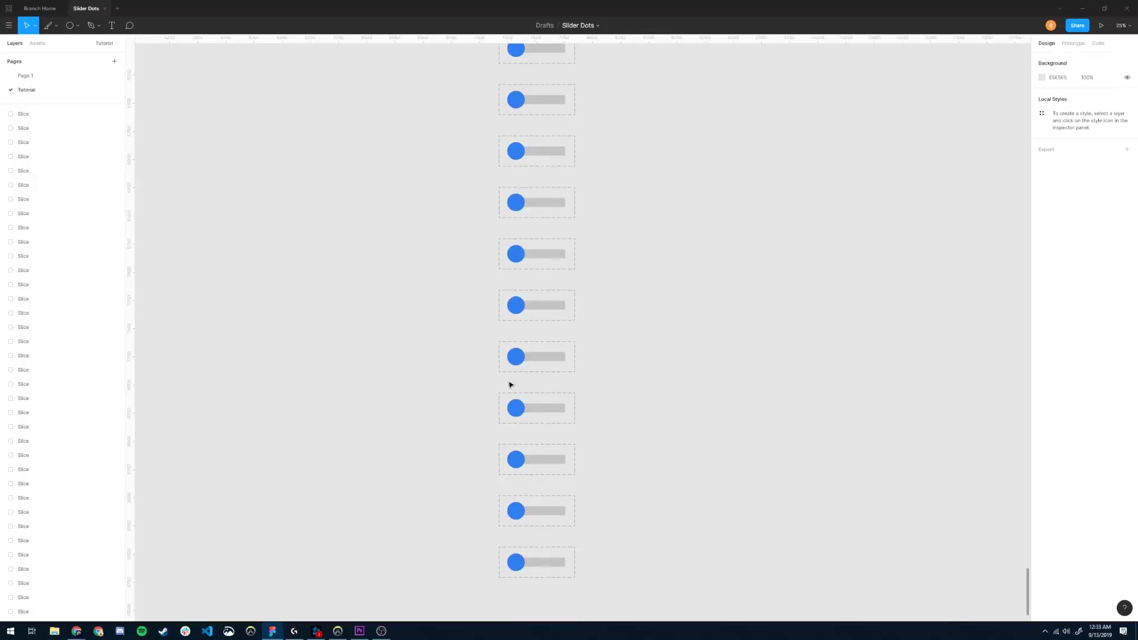
scroll(510, 385, "up", 1)
scroll(71, 297, "up", 10)
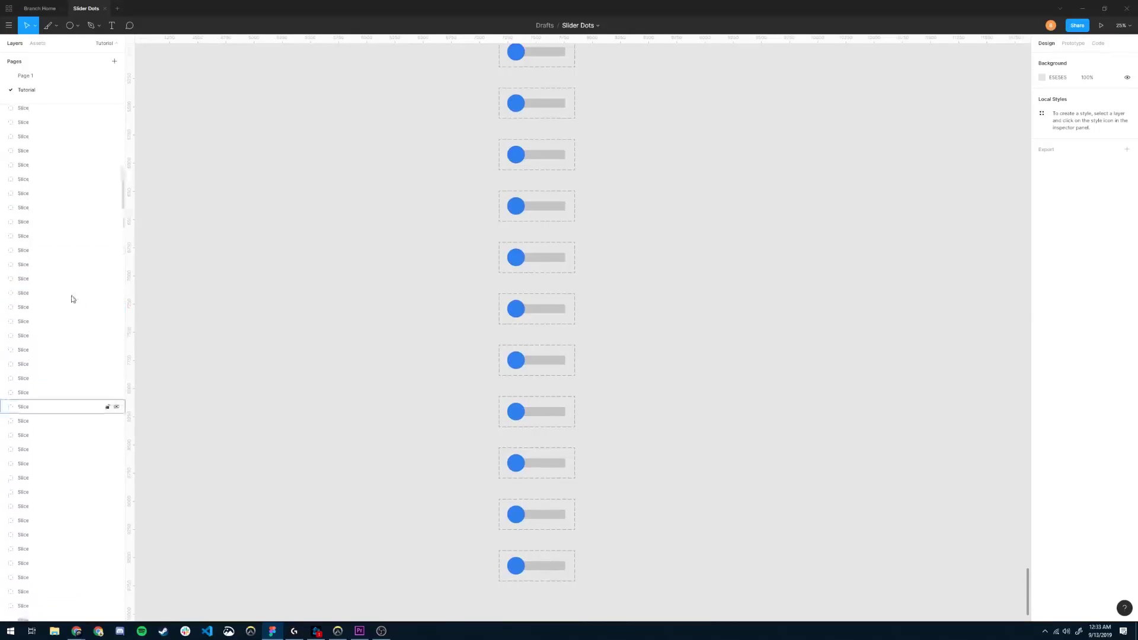
scroll(66, 272, "down", 10)
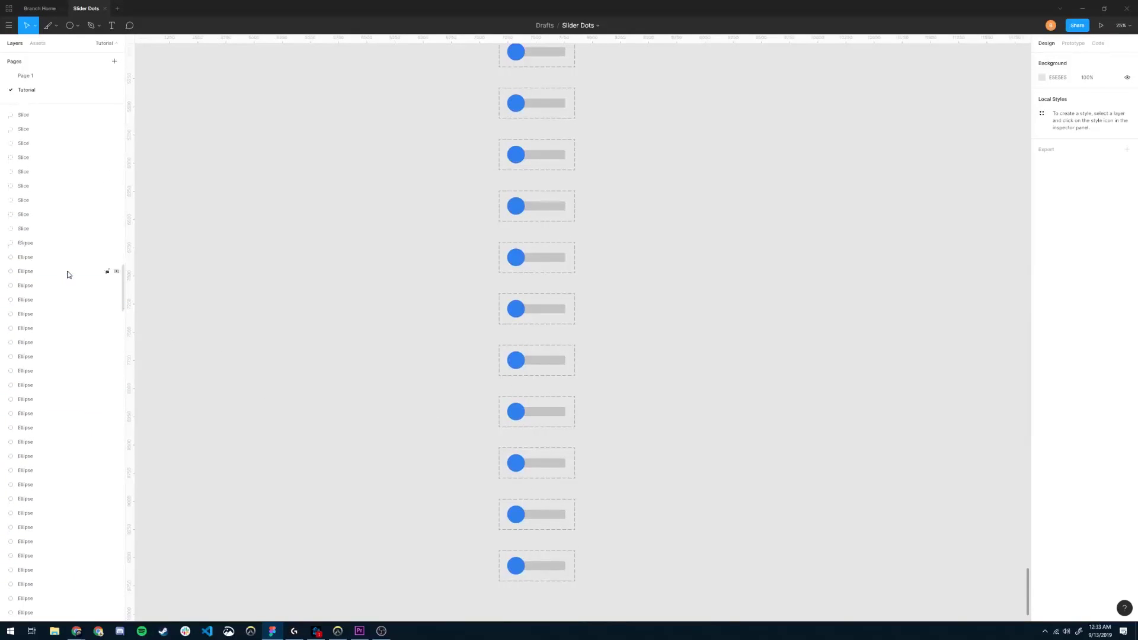
scroll(41, 326, "up", 4)
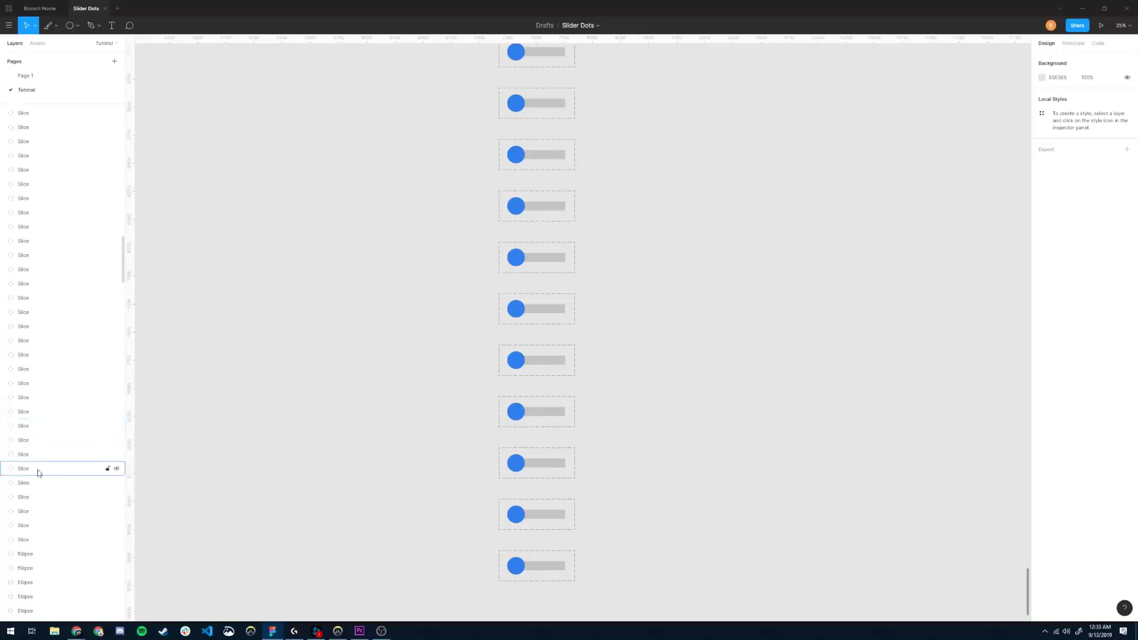
scroll(47, 385, "up", 3)
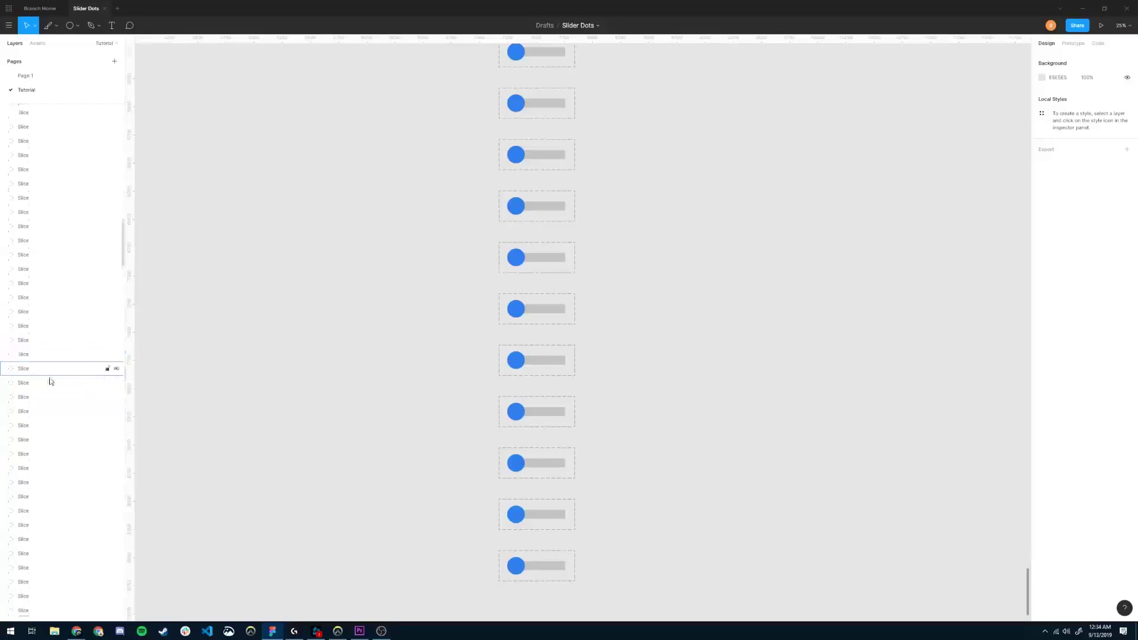
scroll(47, 368, "down", 6)
left_click(43, 288)
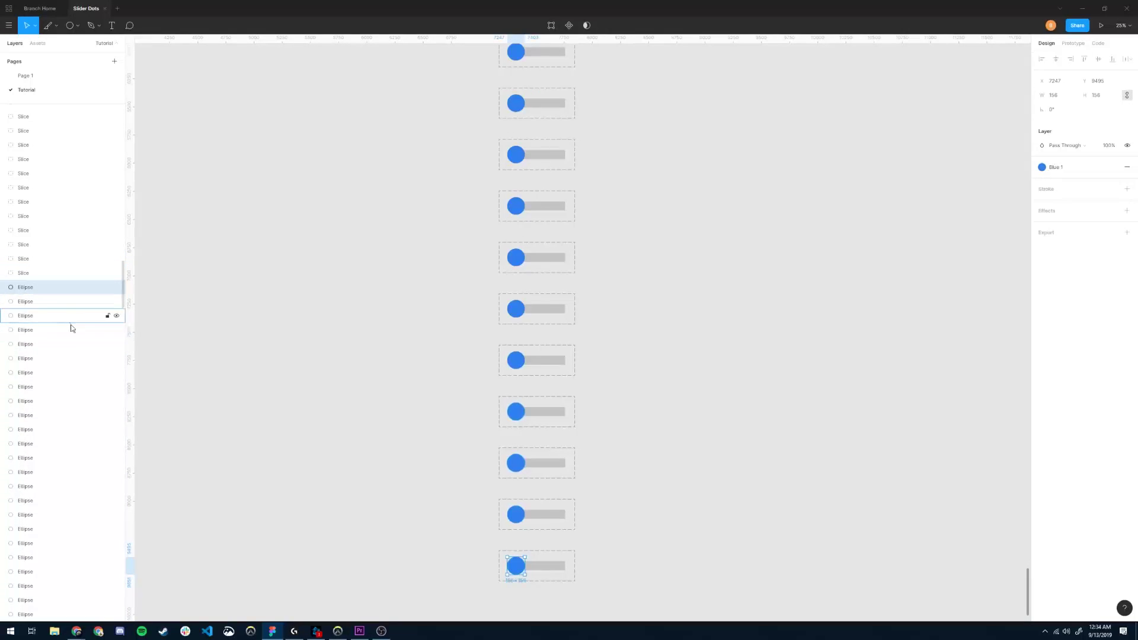
Shift-select the last Ellipse layer to include every blue dot
scroll(72, 322, "down", 10)
scroll(76, 301, "up", 5)
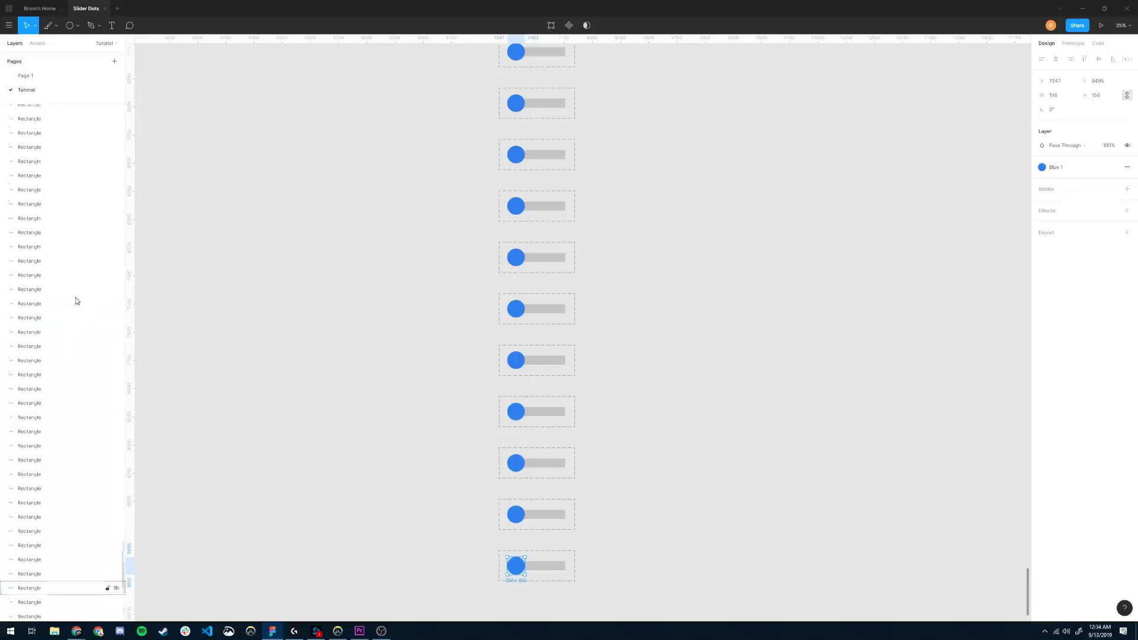
scroll(76, 301, "up", 3)
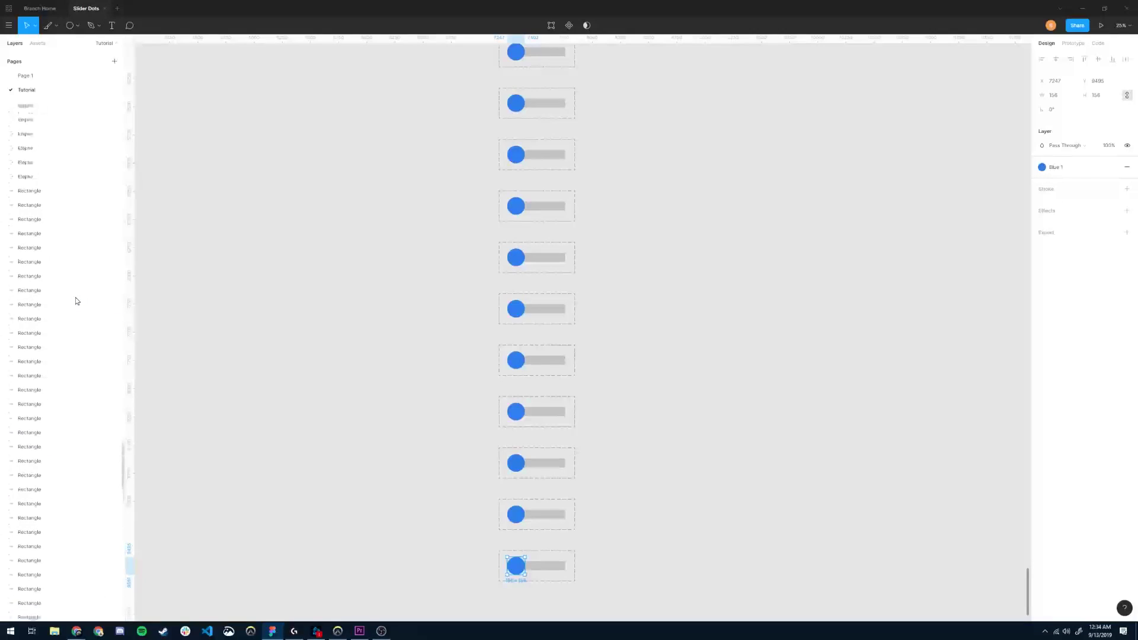
left_click(34, 527, "shift")
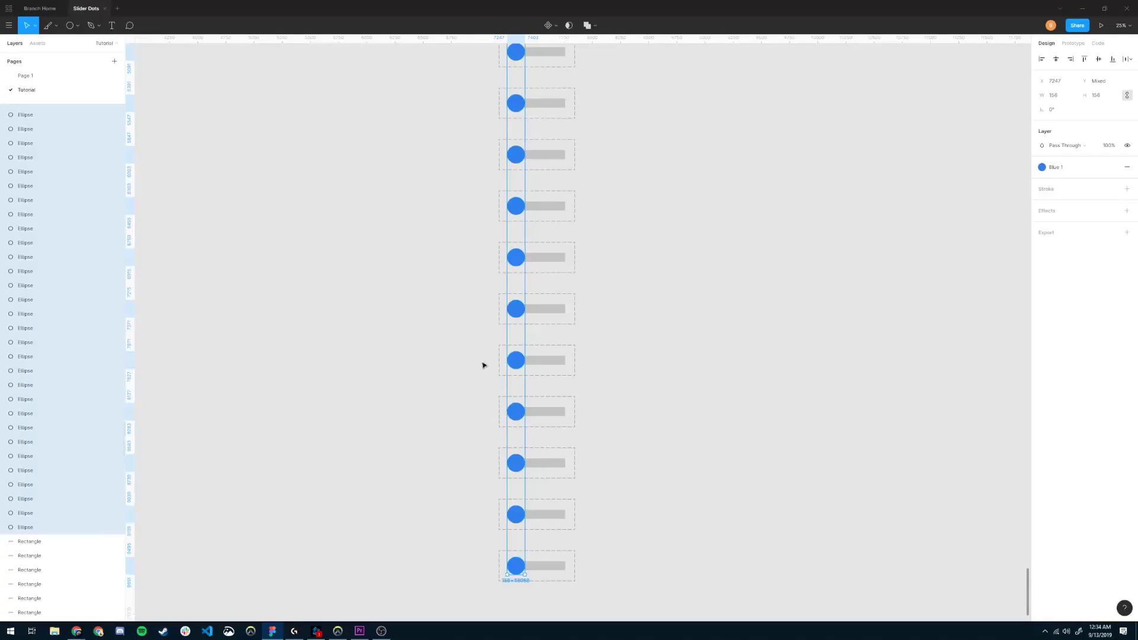
scroll(462, 282, "down", 5)
scroll(434, 353, "up", 6)
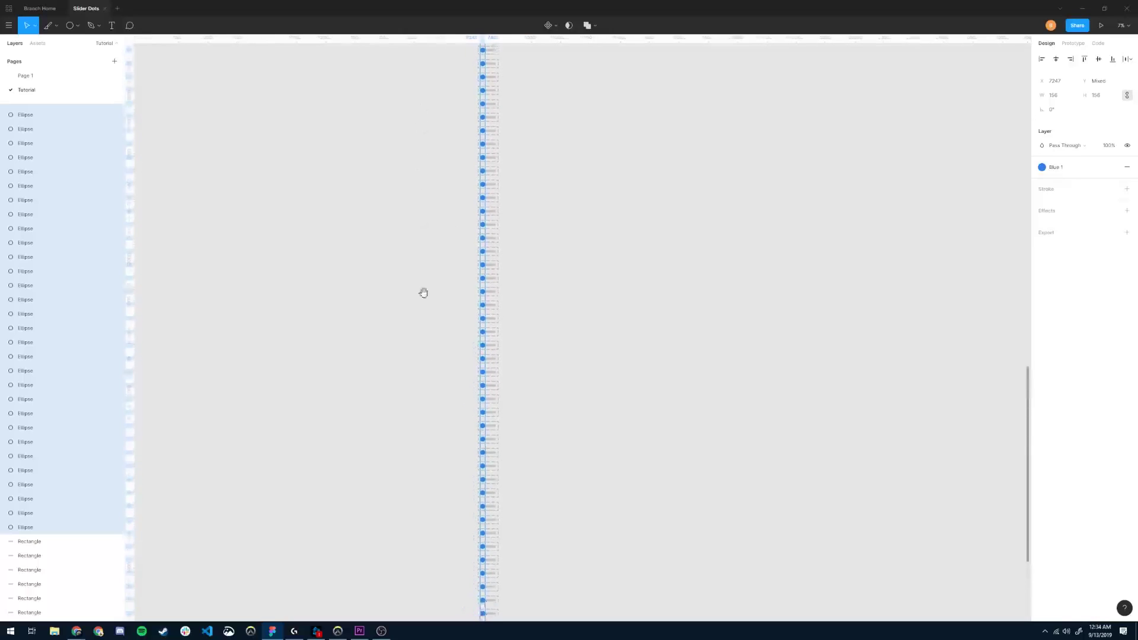
scroll(423, 293, "up", 10)
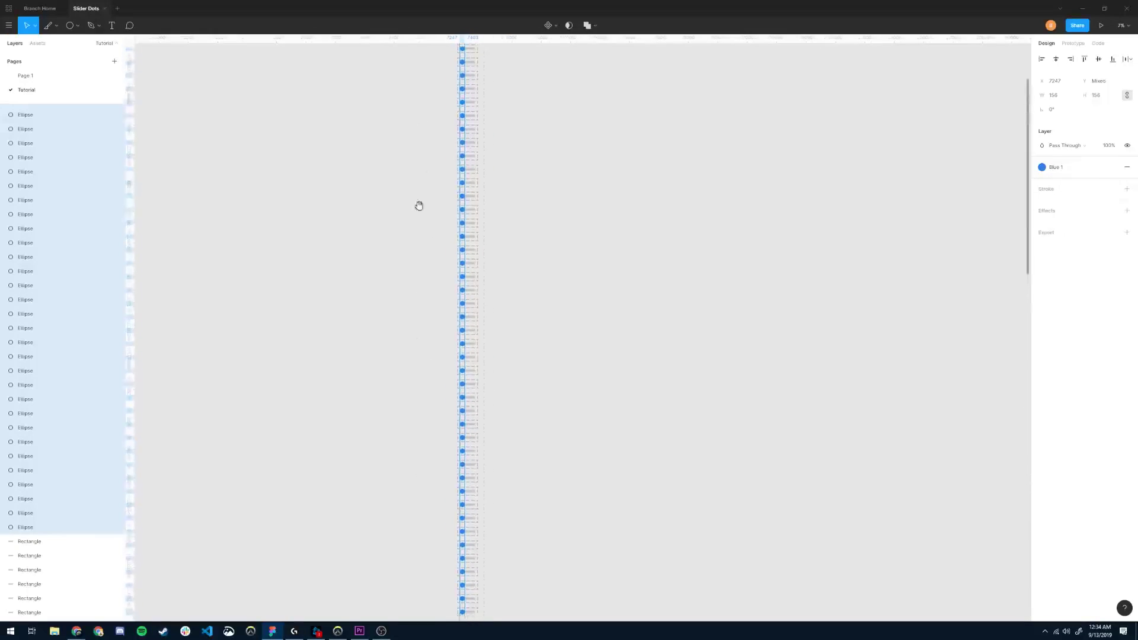
scroll(469, 191, "up", 8)
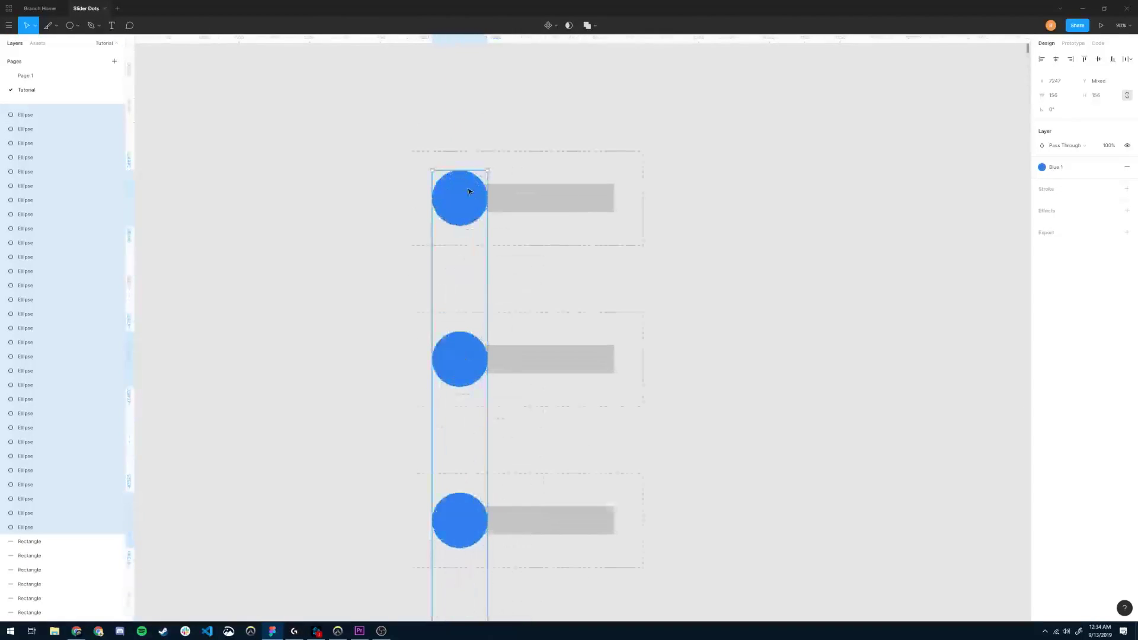
Move the dots onto the bar centres, rotate the column 0.36°, then deselect
left_click_drag(462, 200, 528, 197)
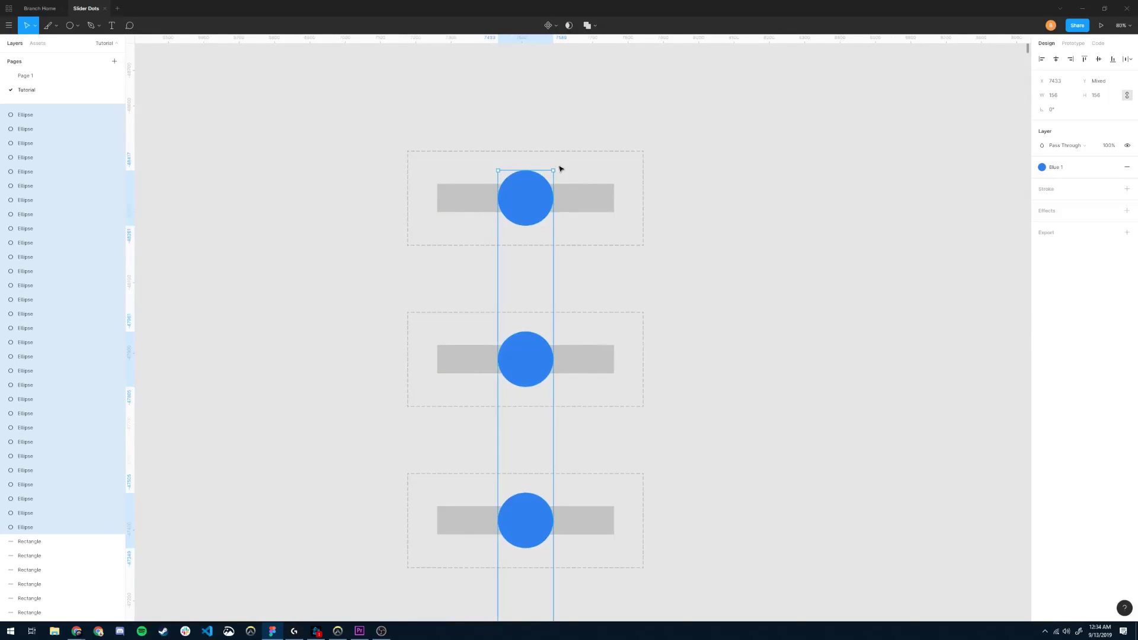
left_click_drag(557, 168, 492, 166)
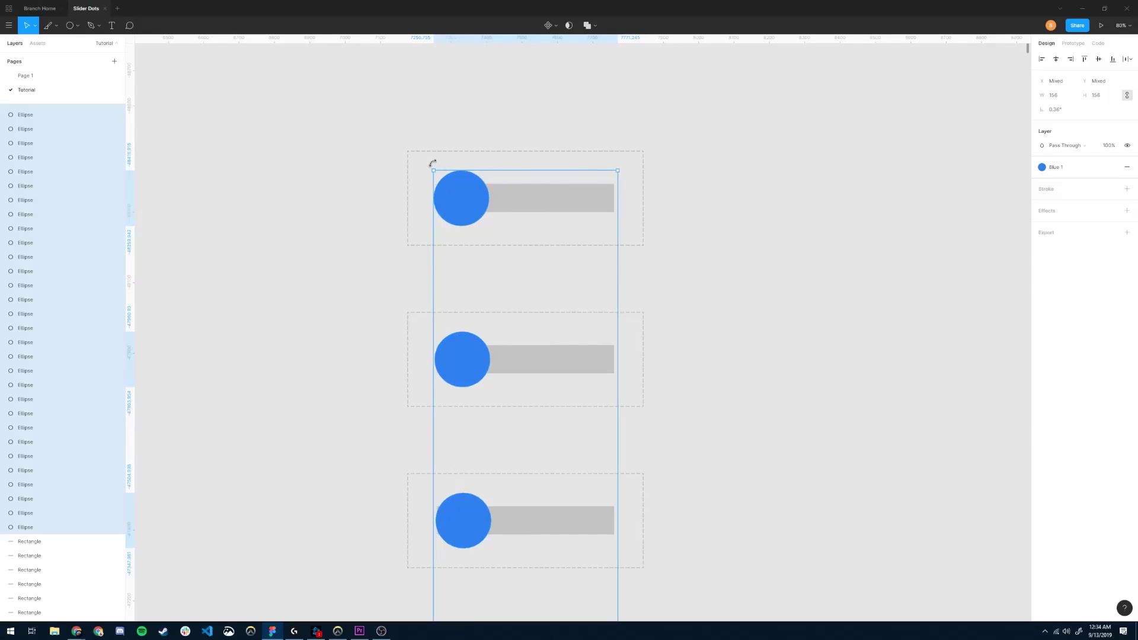
scroll(487, 203, "down", 3)
scroll(488, 202, "down", 3)
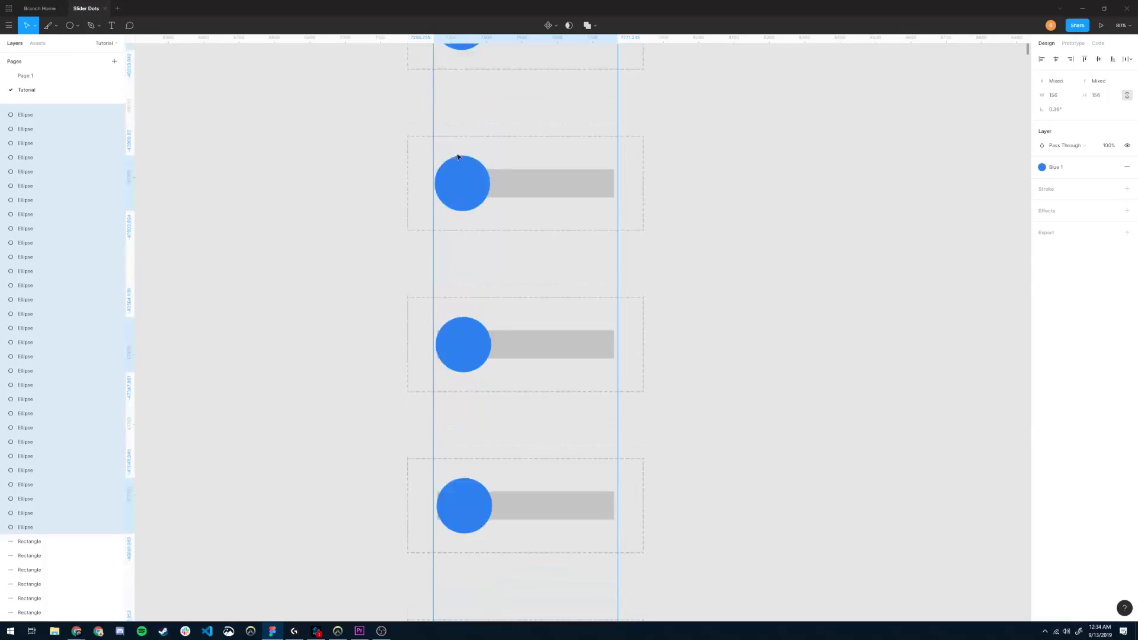
left_click(376, 189)
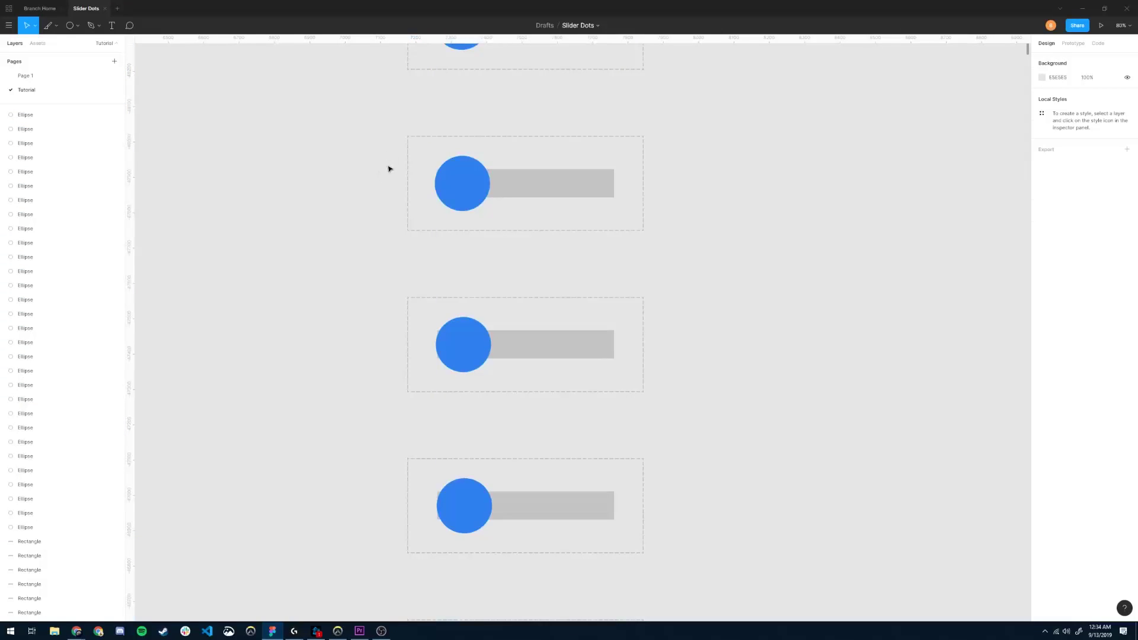
scroll(388, 170, "down", 20)
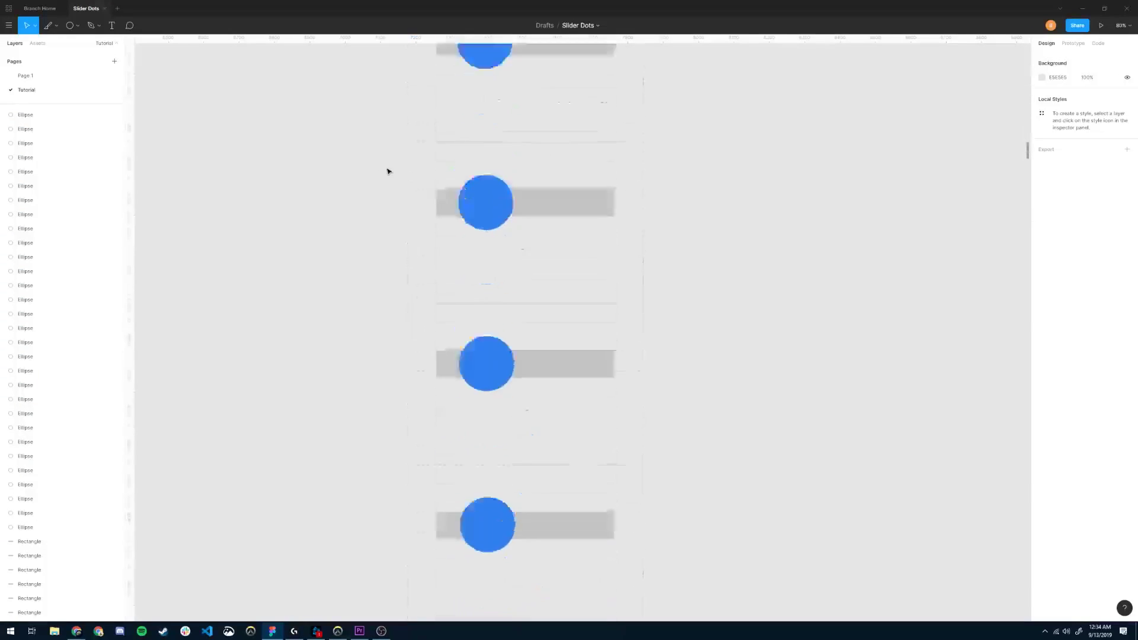
scroll(389, 171, "down", 20)
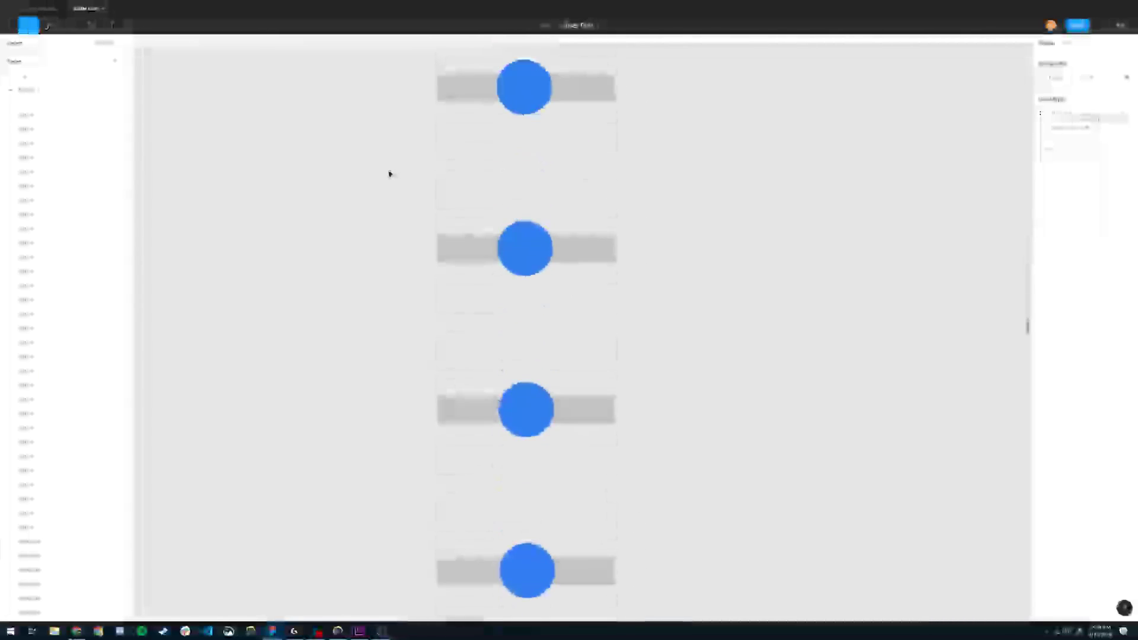
scroll(388, 172, "down", 20)
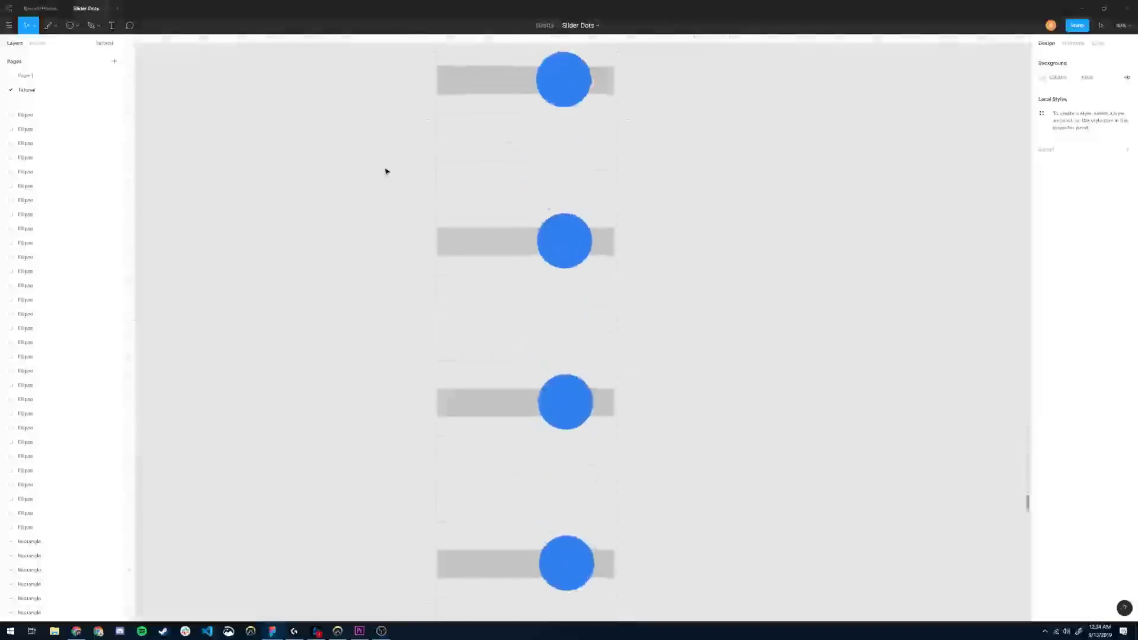
scroll(386, 172, "down", 15)
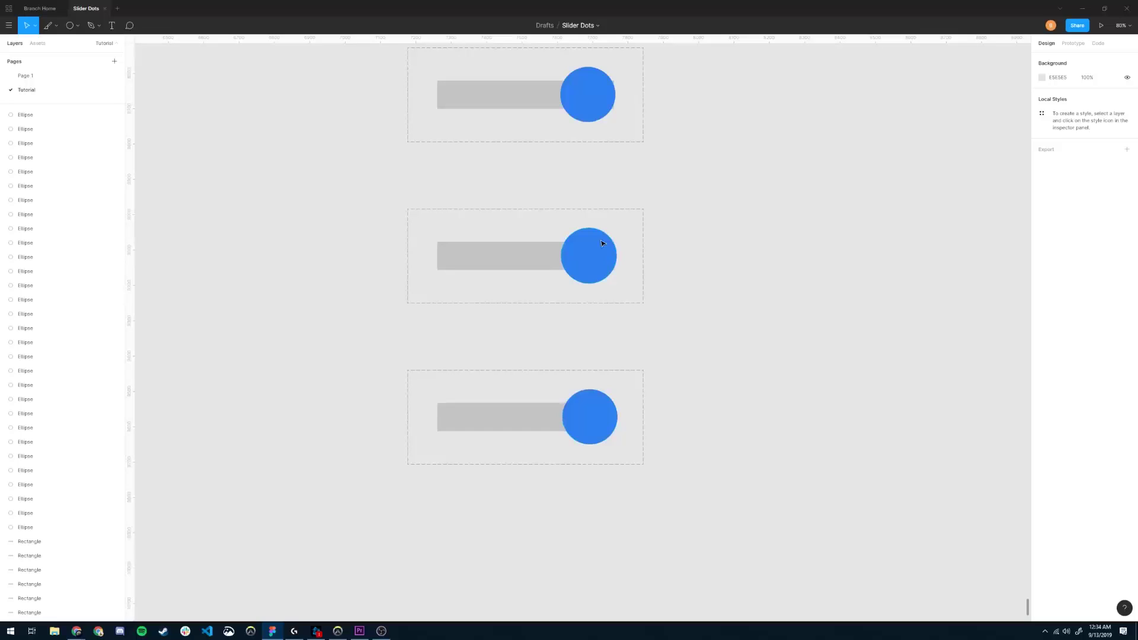
scroll(599, 264, "down", 5)
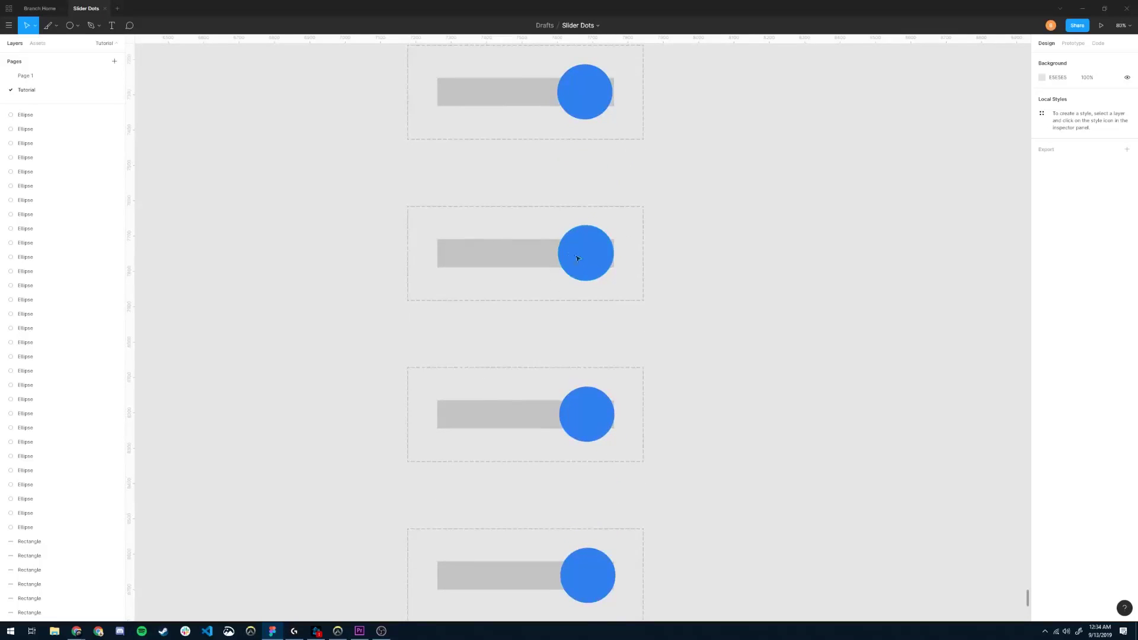
scroll(580, 254, "down", 5)
scroll(563, 248, "down", 10)
scroll(523, 254, "up", 2)
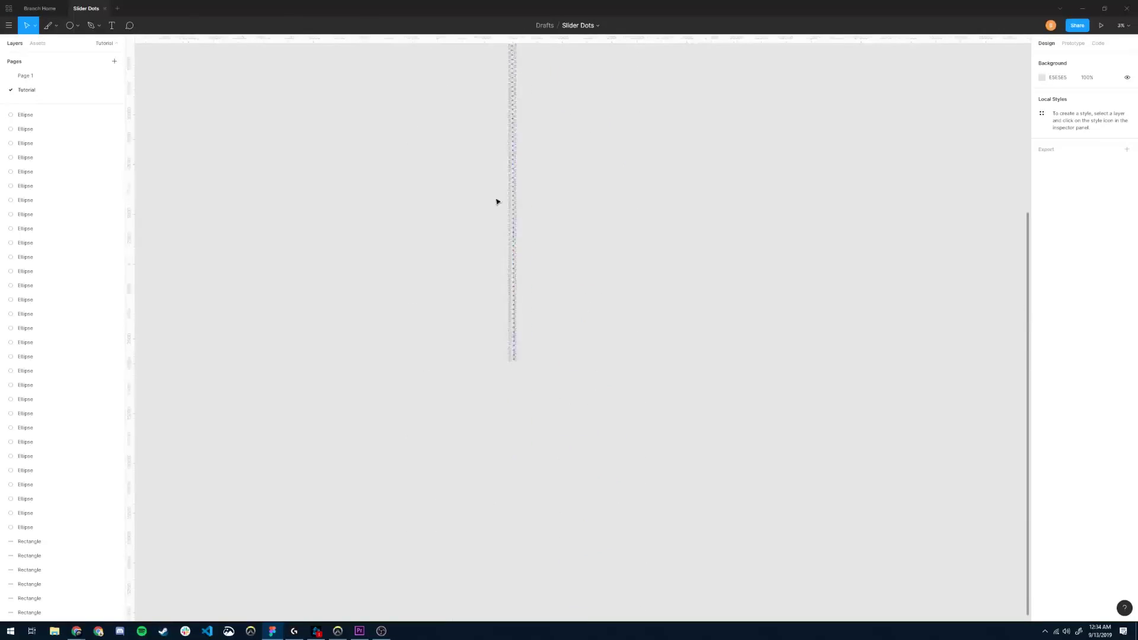
Inspect one of the blue-dot Ellipse layers in the Layers panel
scroll(60, 178, "up", 5)
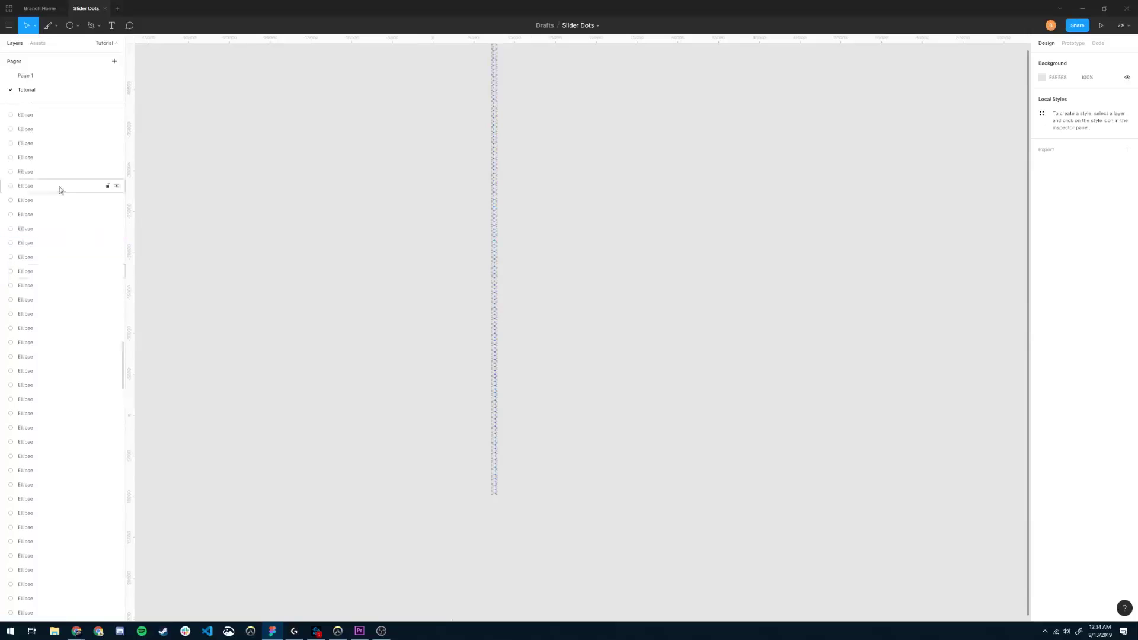
scroll(41, 199, "up", 15)
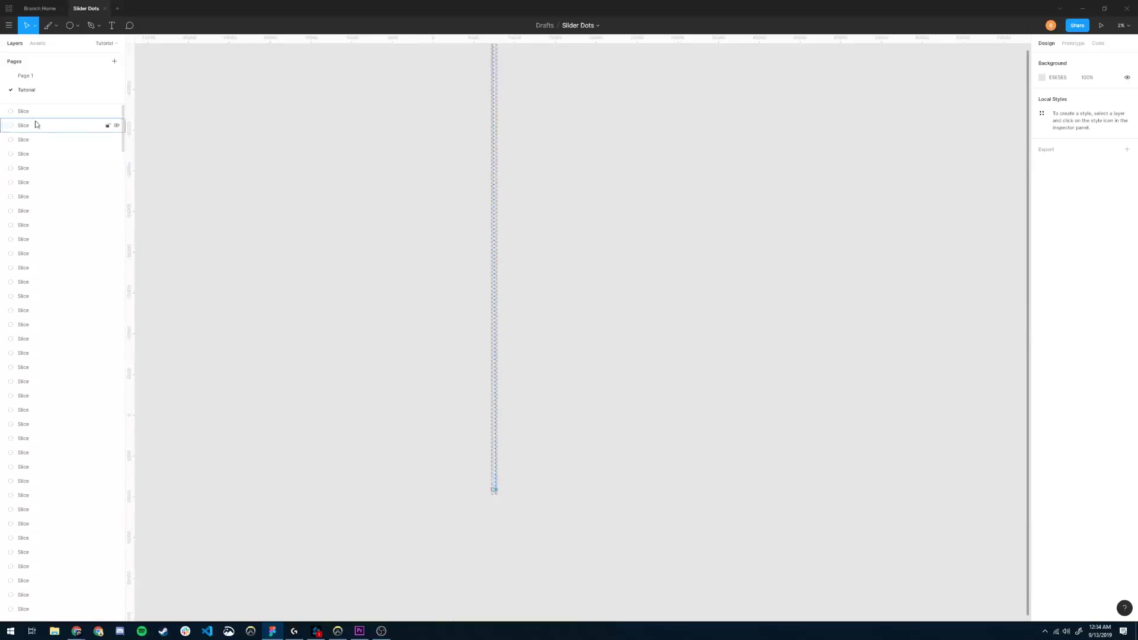
scroll(42, 203, "down", 15)
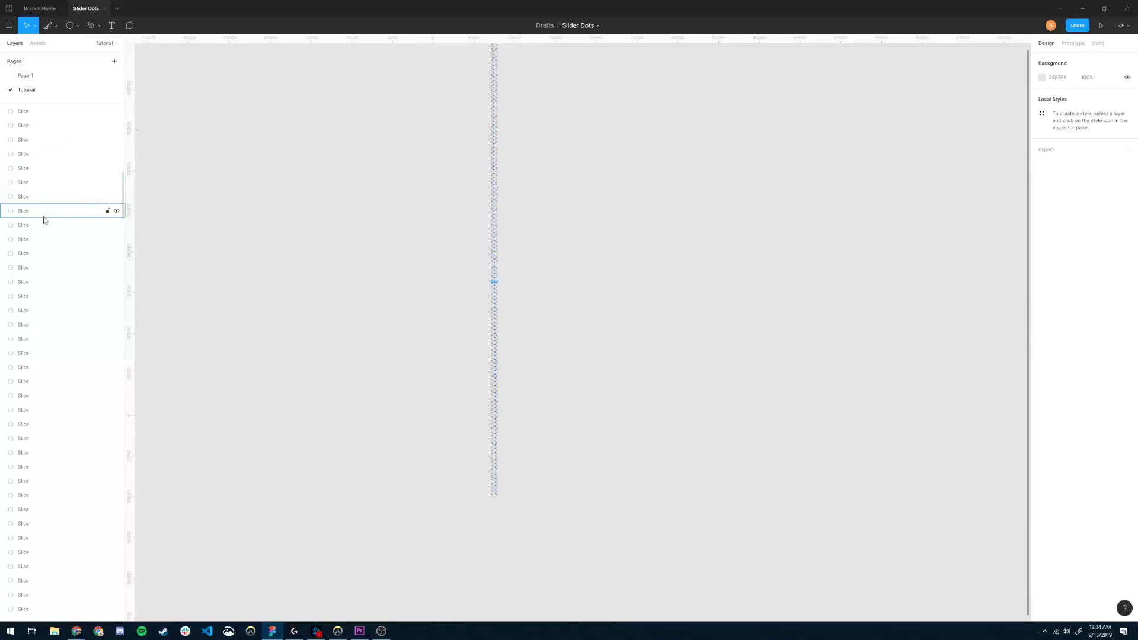
scroll(63, 206, "down", 5)
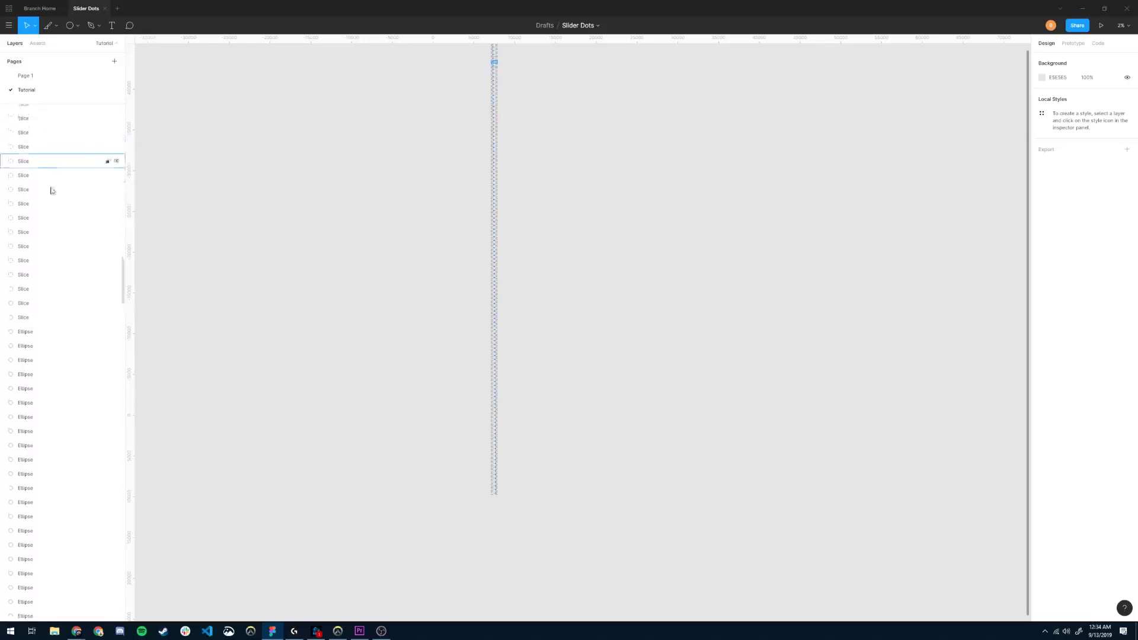
left_click(27, 330)
Select the first Slice layer through the last Slice layer
scroll(66, 278, "down", 5)
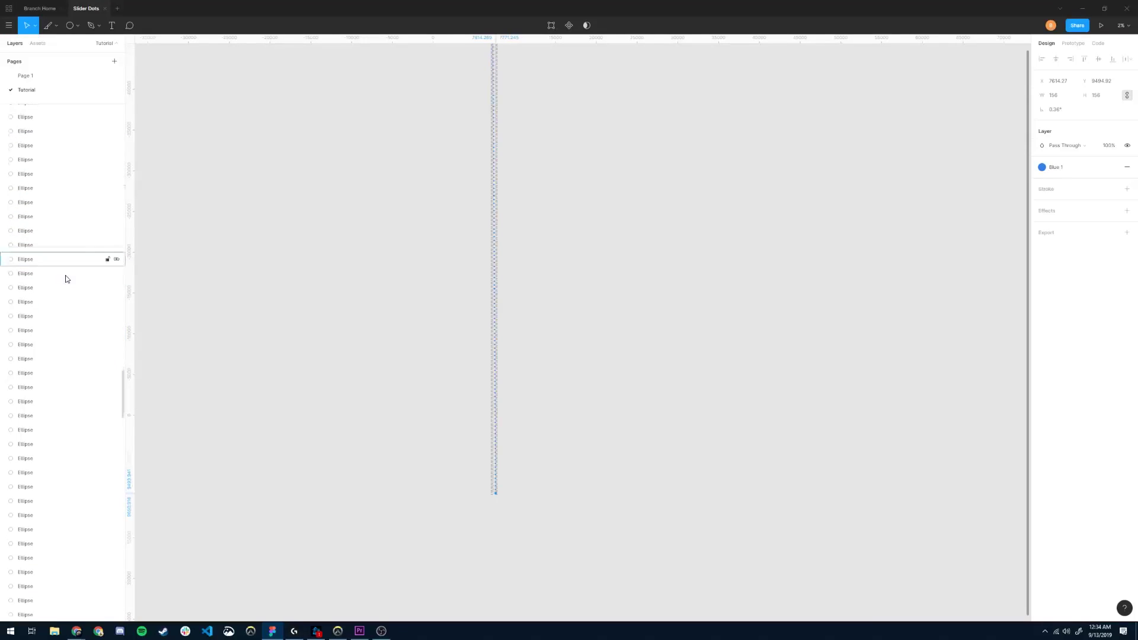
scroll(65, 278, "down", 5)
scroll(64, 276, "up", 15)
scroll(64, 249, "up", 10)
left_click(42, 116)
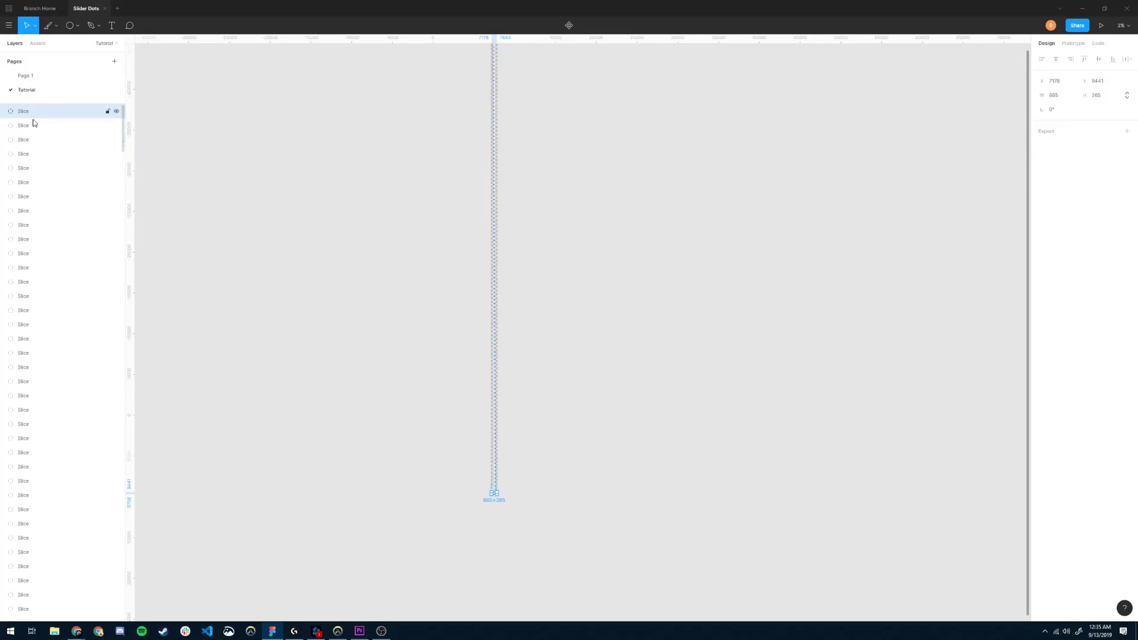
scroll(46, 264, "down", 10)
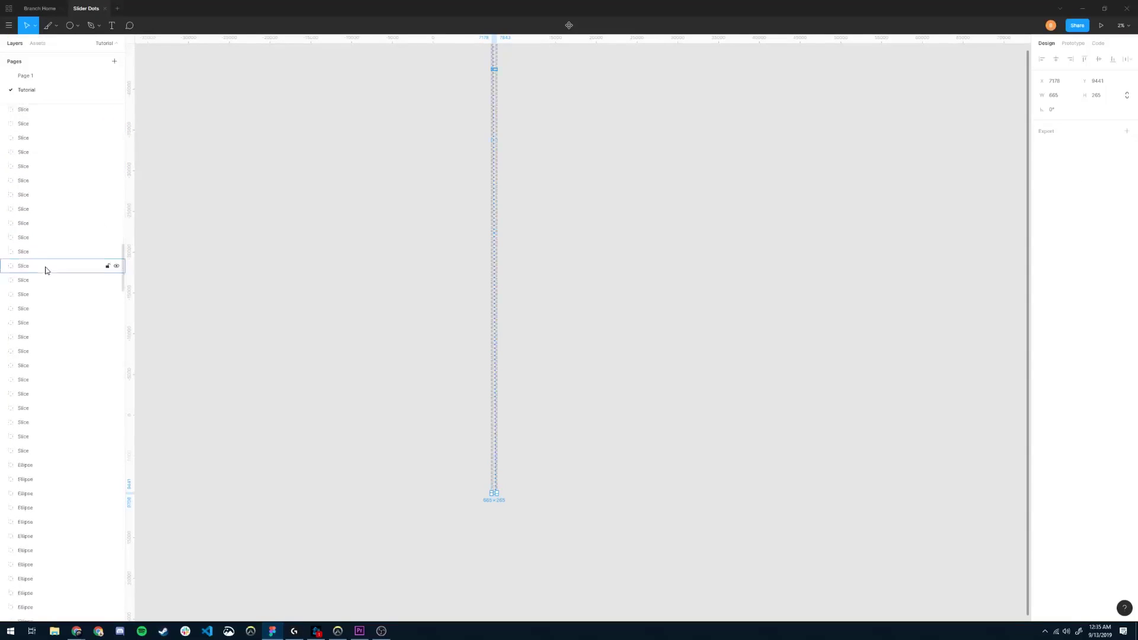
scroll(45, 270, "down", 3)
left_click(62, 321, "shift")
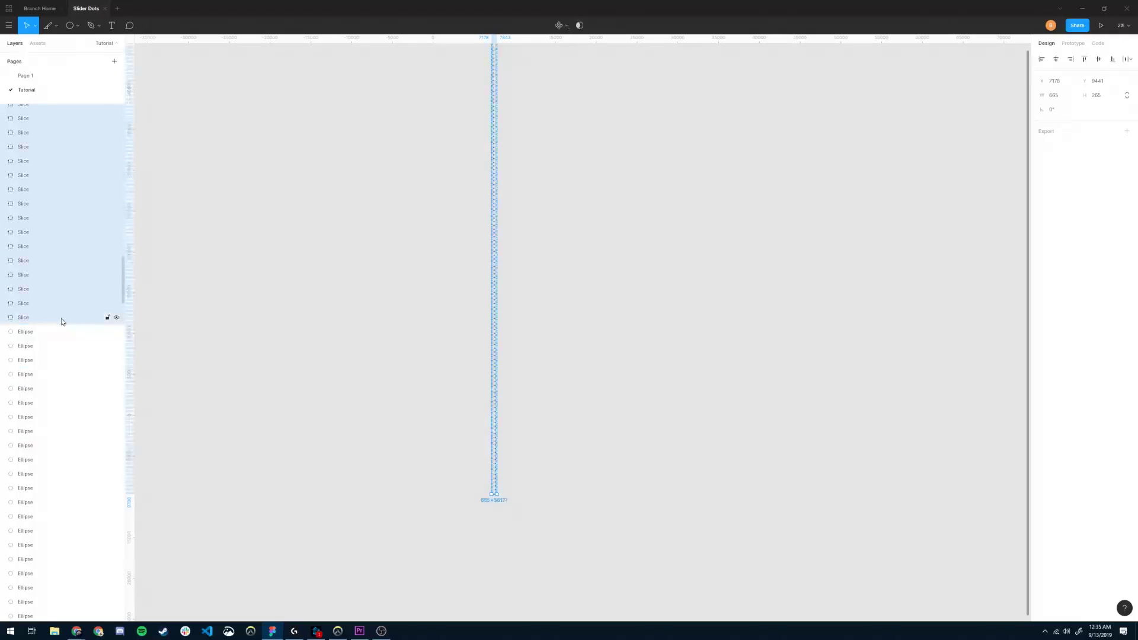
scroll(450, 241, "up", 3)
scroll(436, 264, "up", 5)
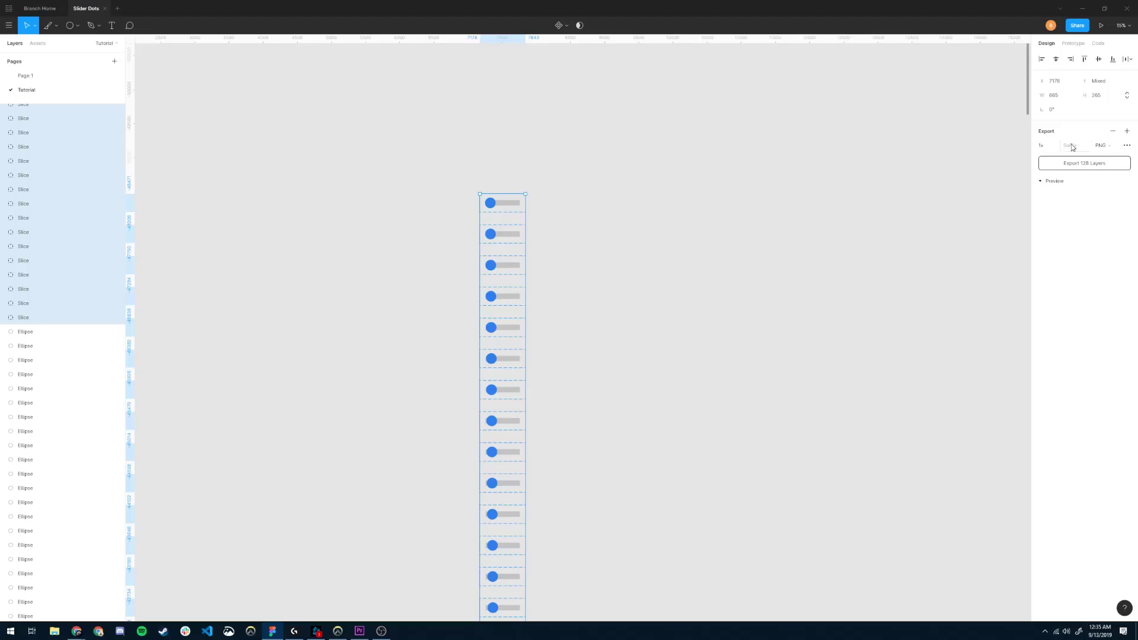
Export all 128 slices as 1x PNG into the Production > Video > slider folder
left_click(1053, 147)
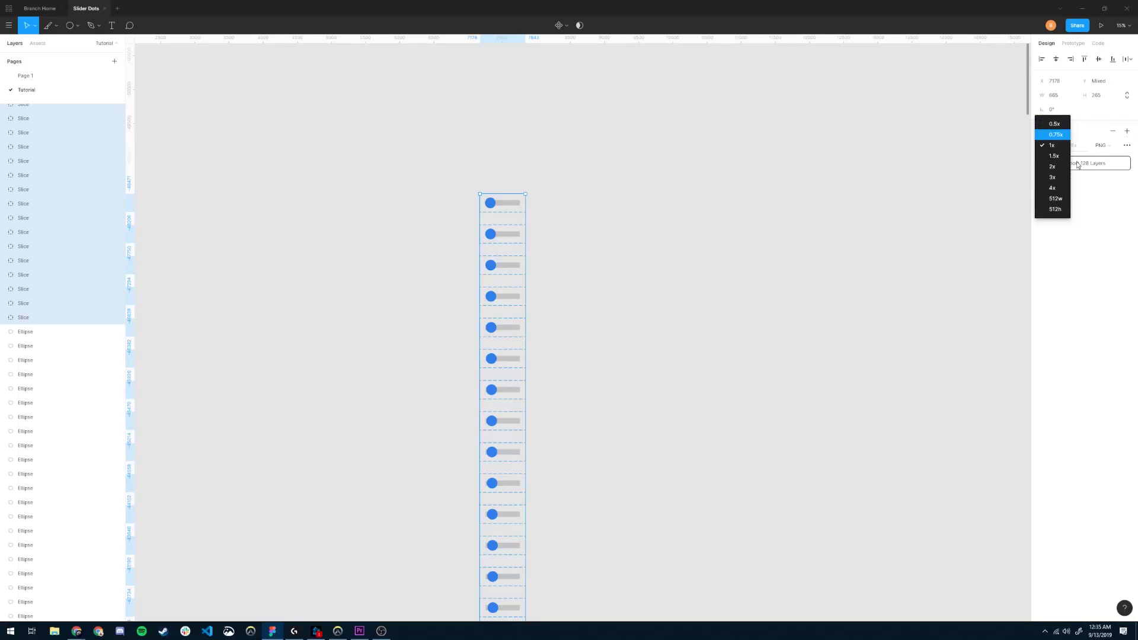
left_click(1052, 145)
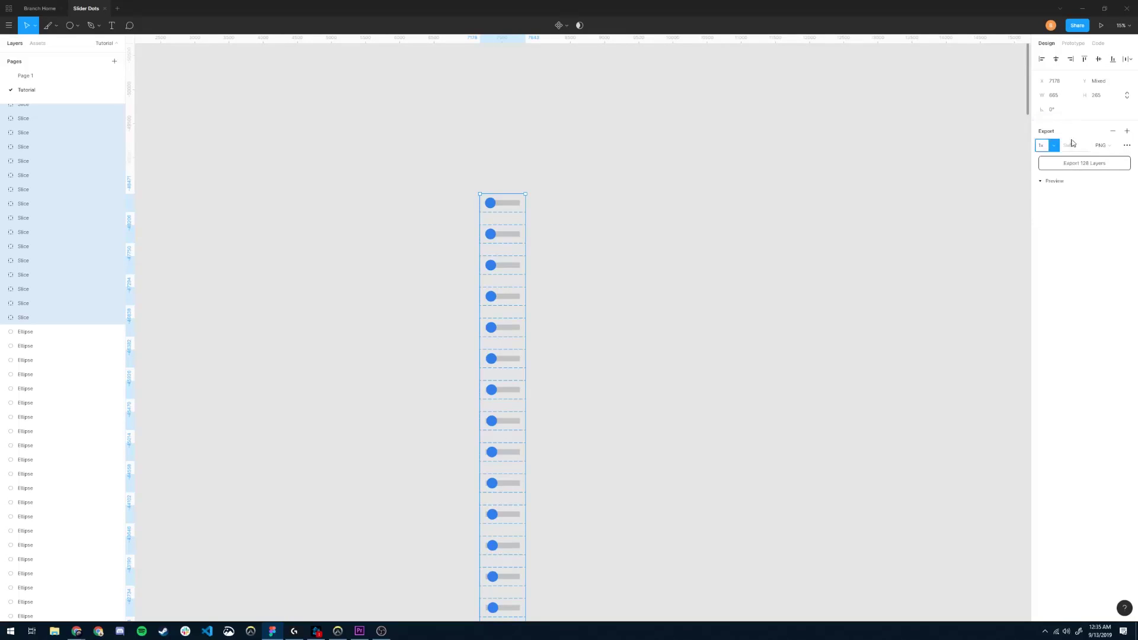
left_click(1090, 165)
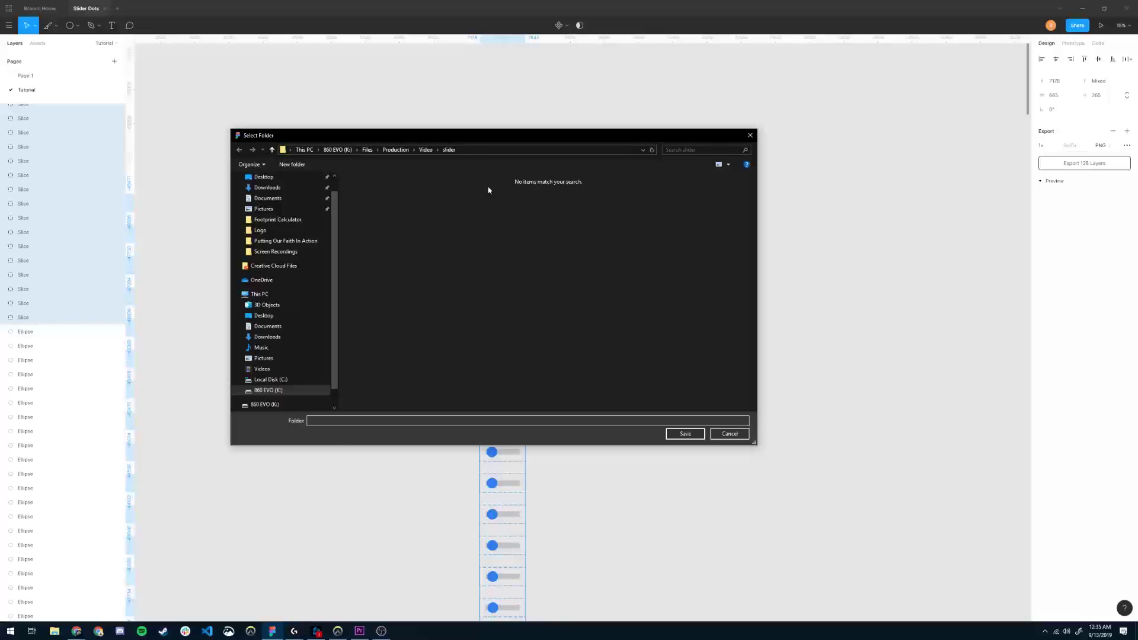
left_click(683, 434)
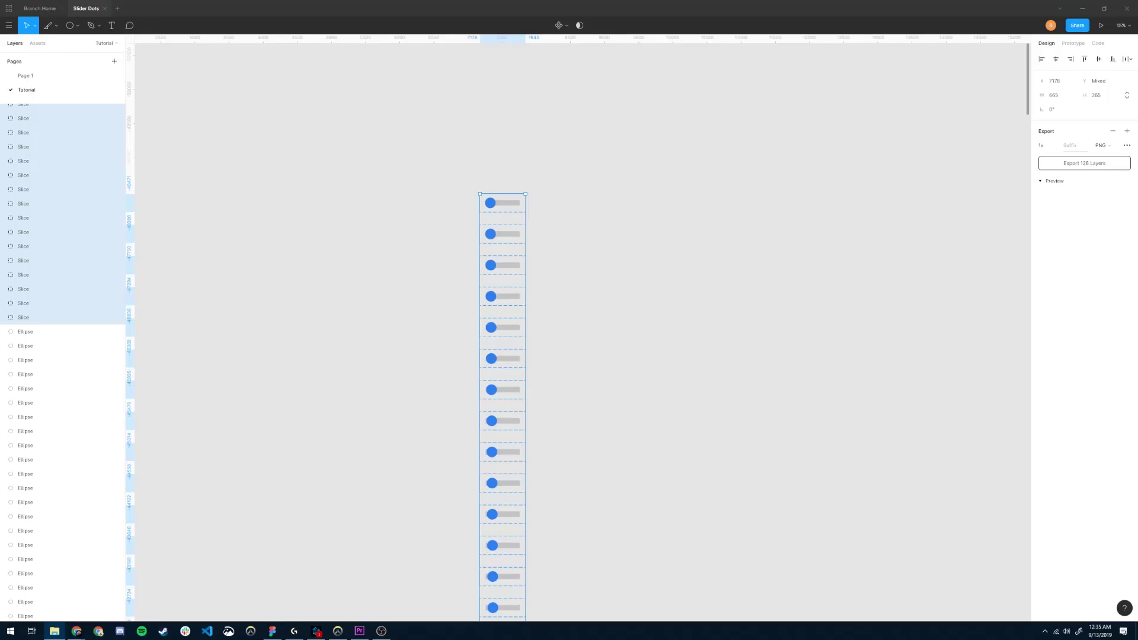
Open the exported slider folder in File Explorer and view Slice.png
left_click(54, 631)
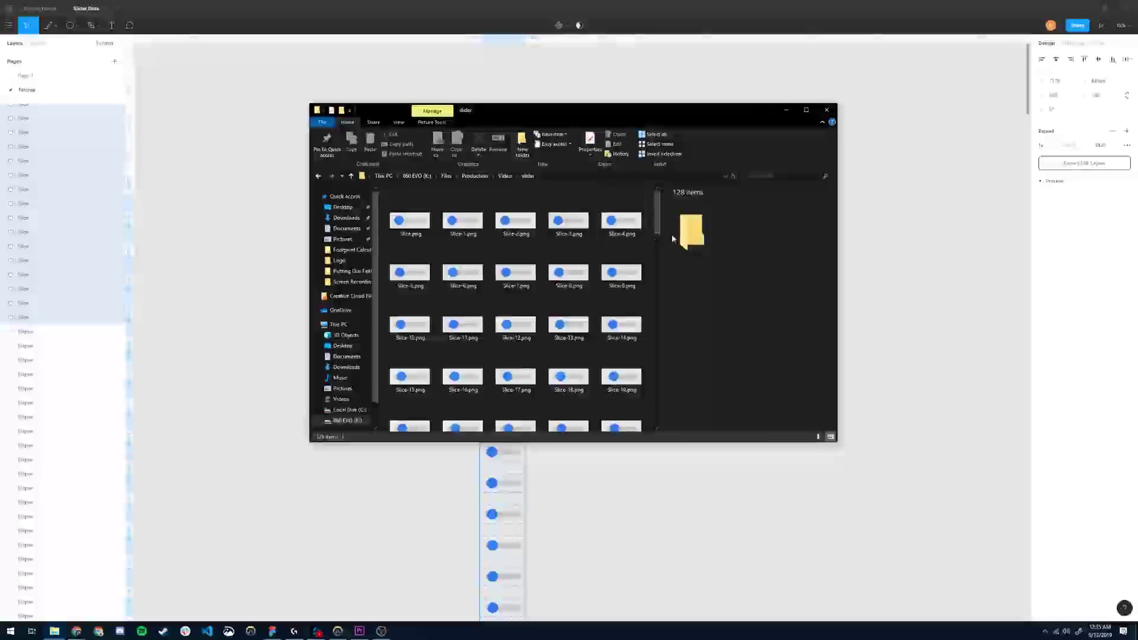
left_click_drag(661, 251, 713, 250)
scroll(495, 254, "down", 10)
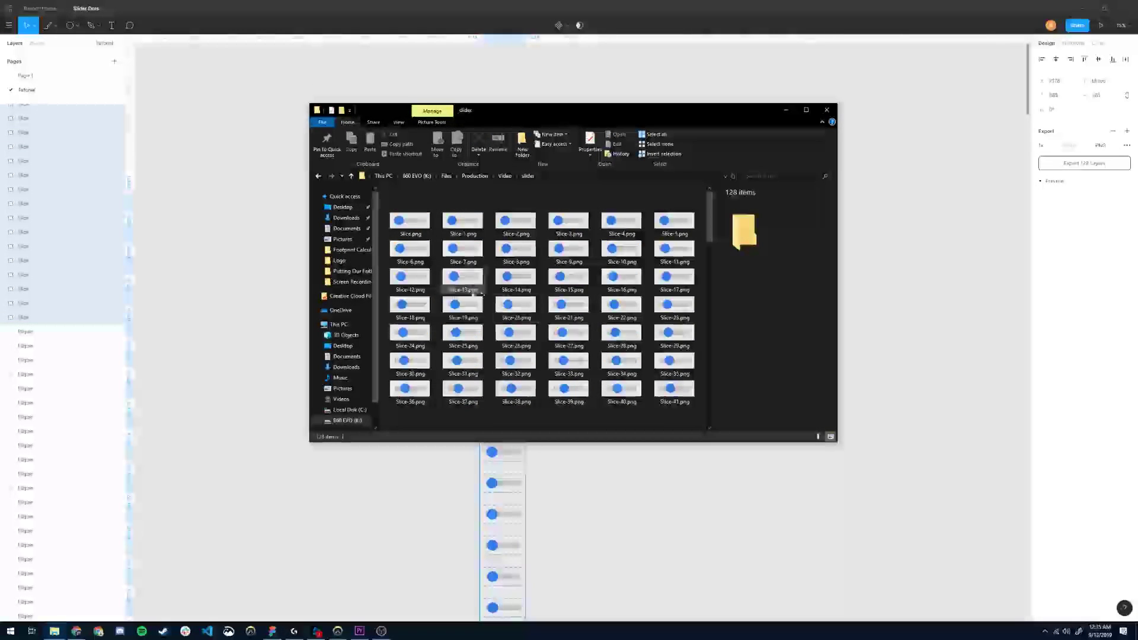
double_click(399, 216)
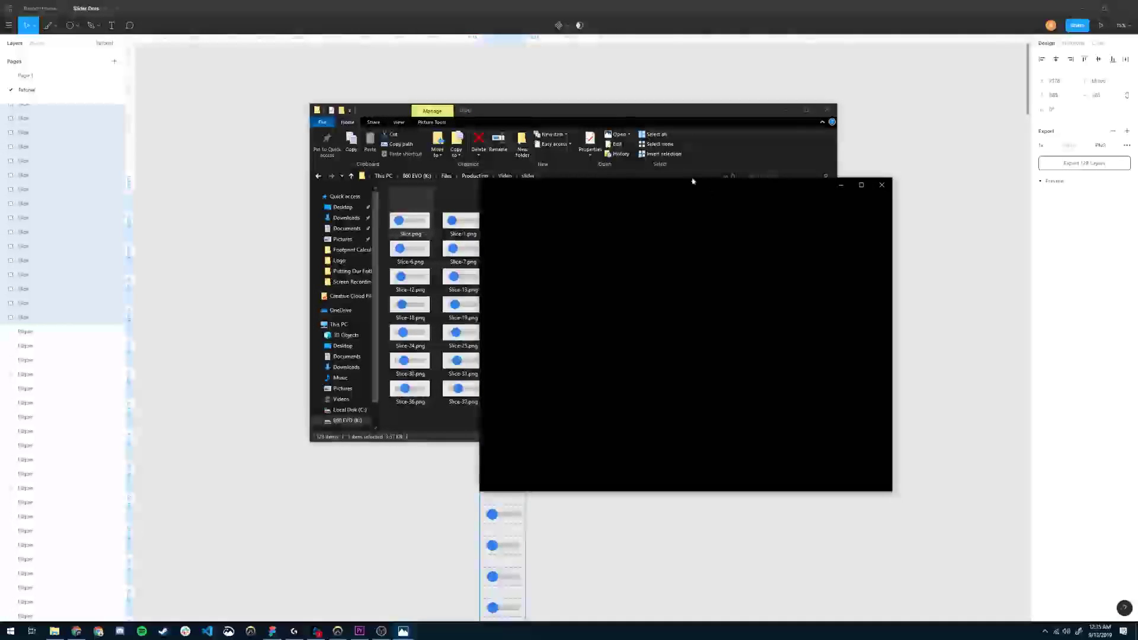
Step through the next eleven slice images in the photo viewer
left_click(760, 324)
left_click(759, 324)
left_click(761, 325)
left_click(759, 323)
left_click(758, 323)
left_click(757, 323)
left_click(756, 322)
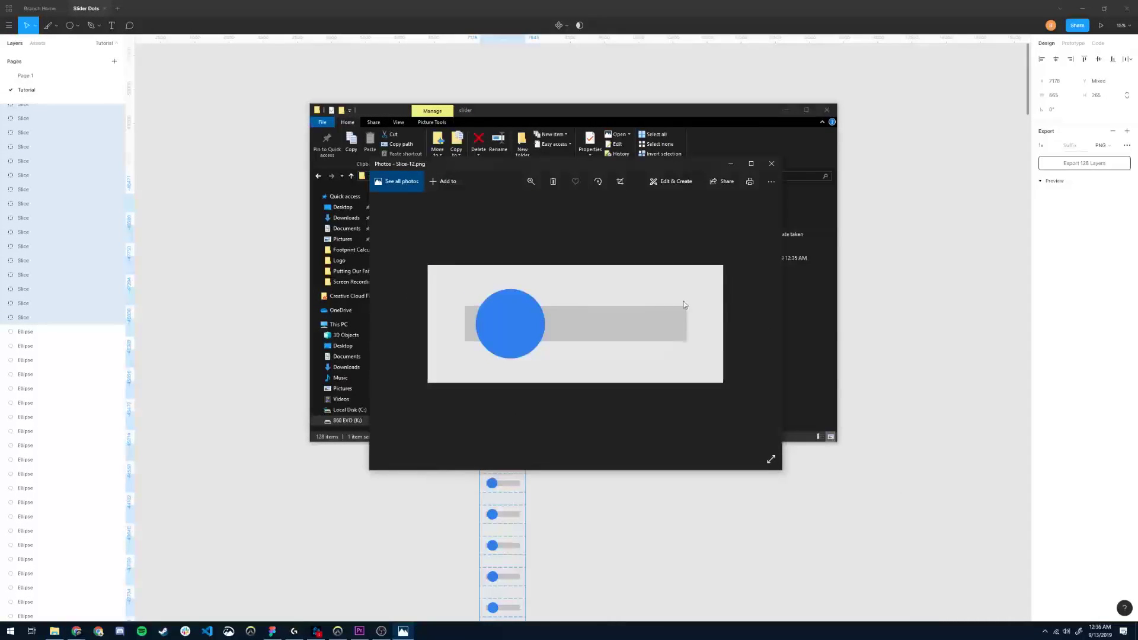
left_click(753, 315)
left_click(755, 322)
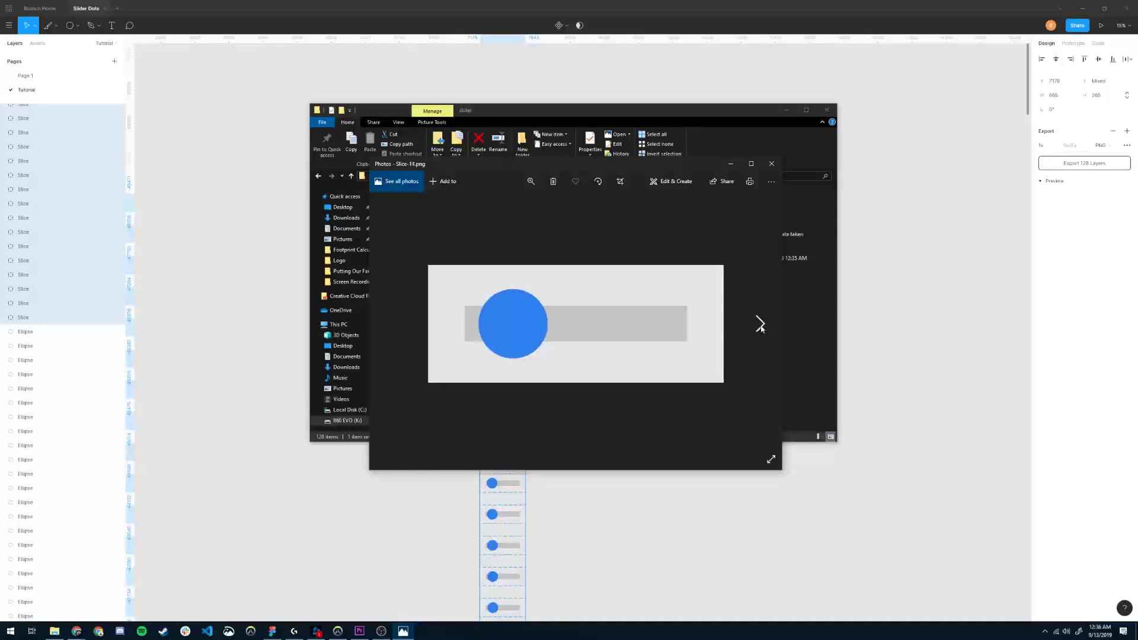
left_click(761, 326)
left_click(761, 326)
left_click(760, 325)
left_click(760, 326)
left_click(760, 325)
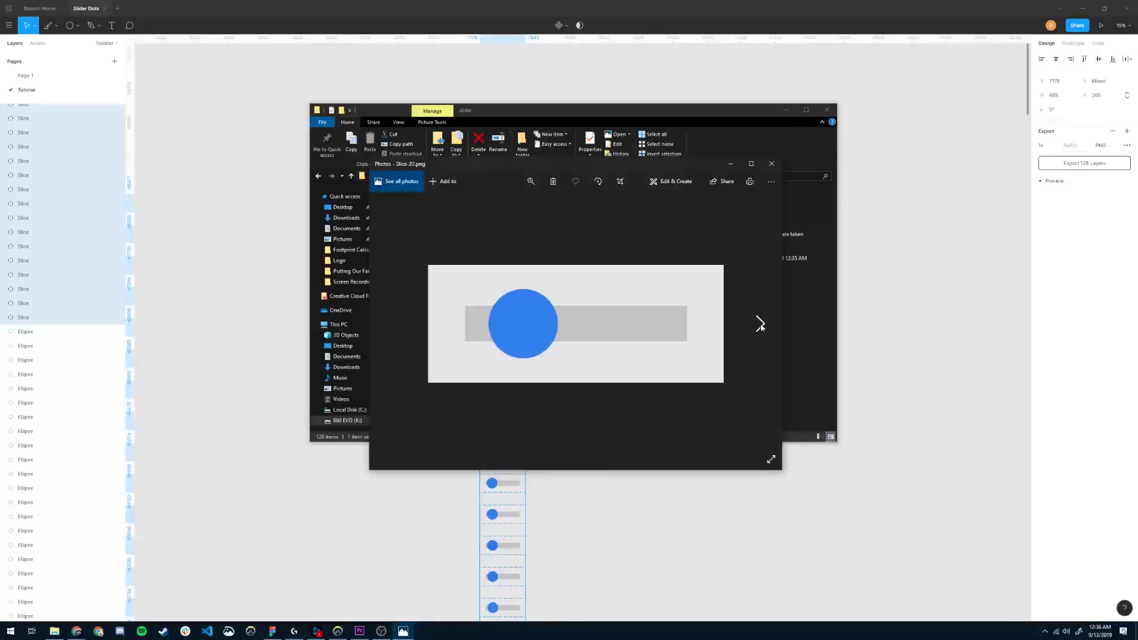
Close the photo viewer and Explorer, and clear Figma's slice selection
left_click(772, 164)
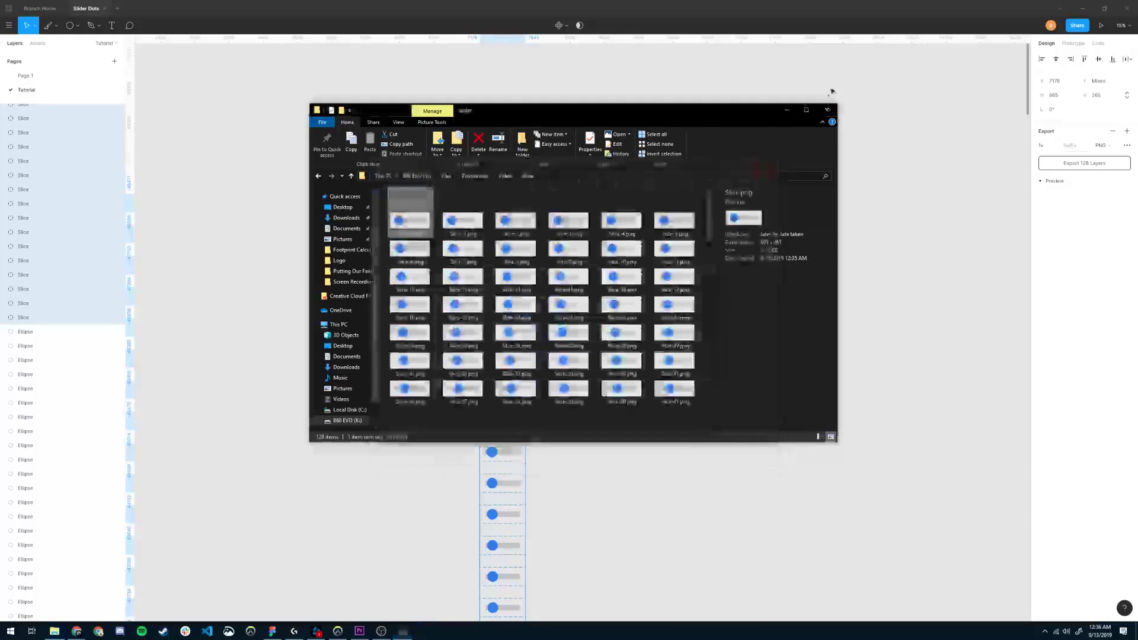
left_click(827, 110)
left_click(368, 253)
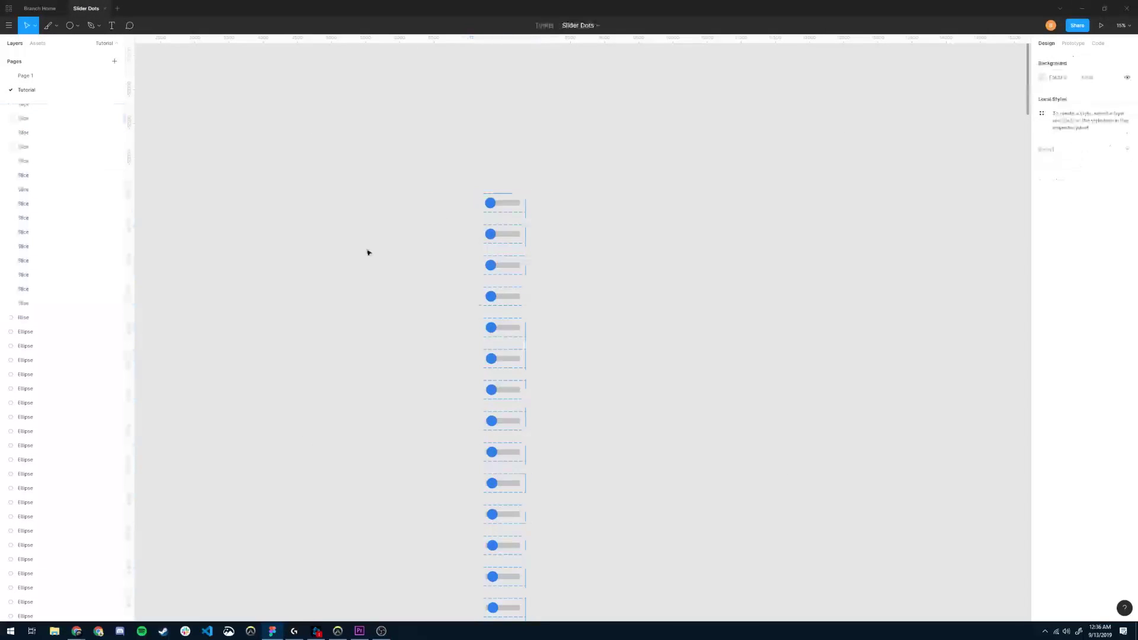